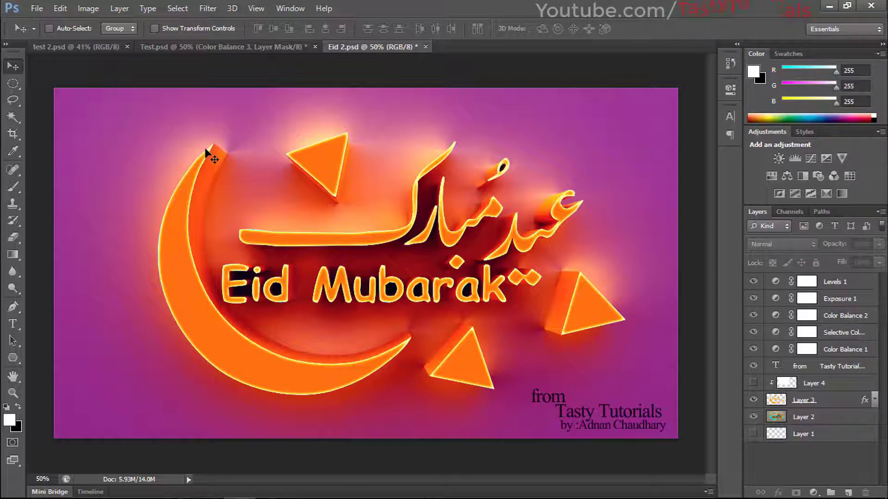
# Review the finished example designs in test 2.psd, Test.psd and Eid 2.psd.
pyautogui.click(107, 48)
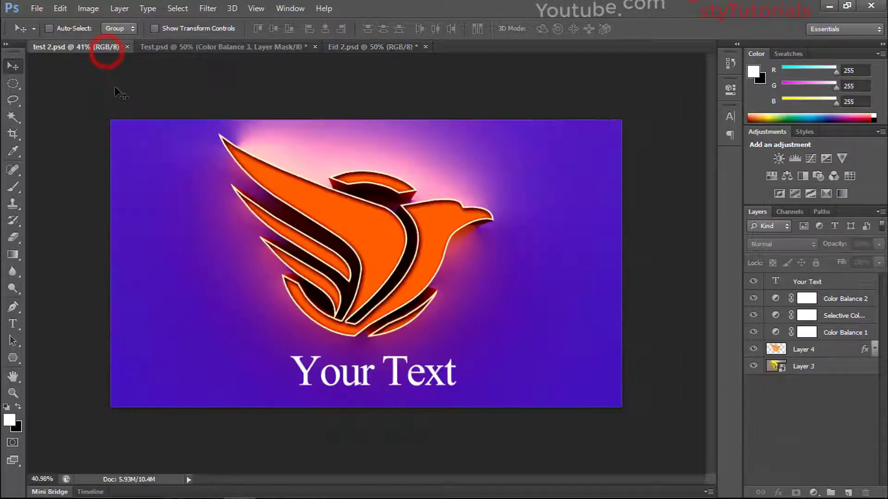
pyautogui.scroll(1, 343, 272)
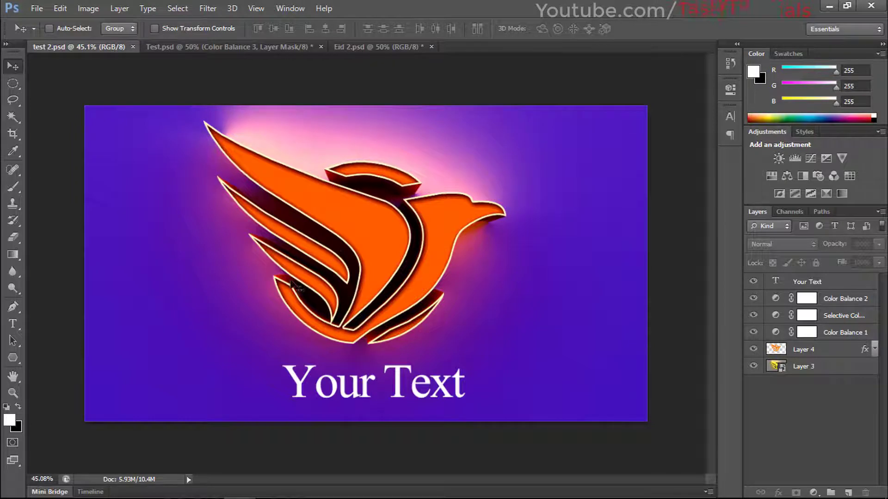
pyautogui.click(231, 49)
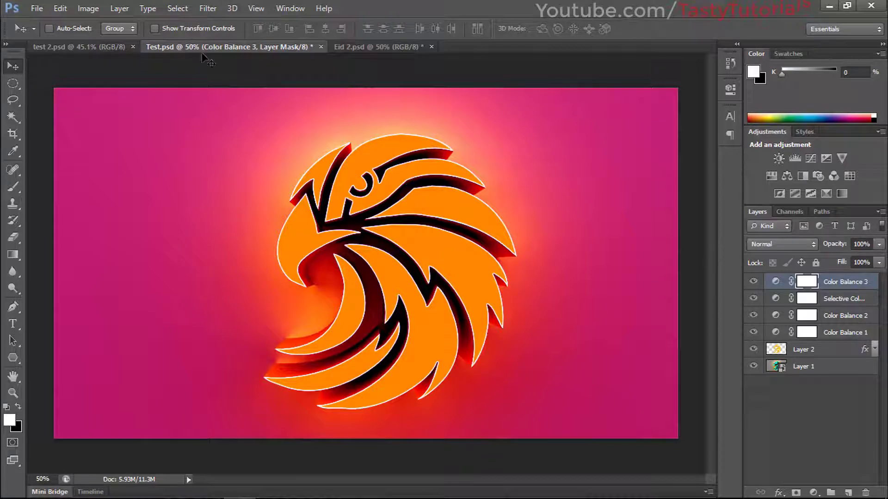
pyautogui.click(345, 49)
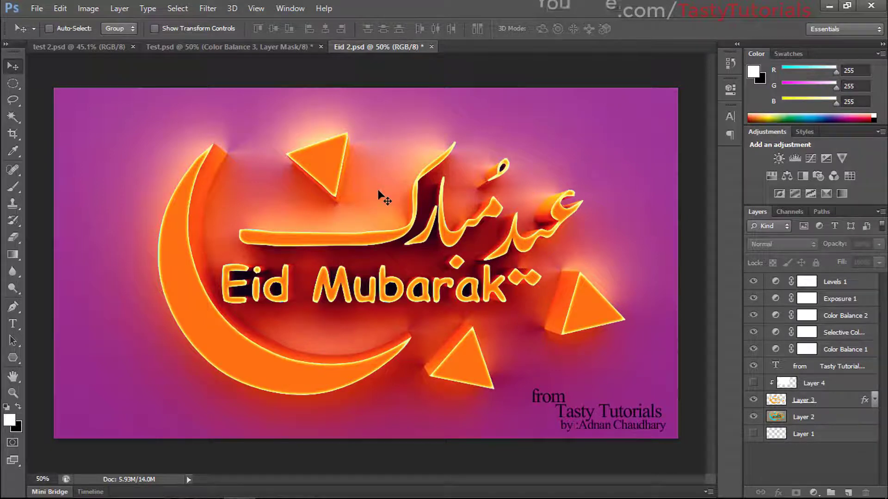
# Check which Photoshop version is installed and close the version information.
pyautogui.click(320, 9)
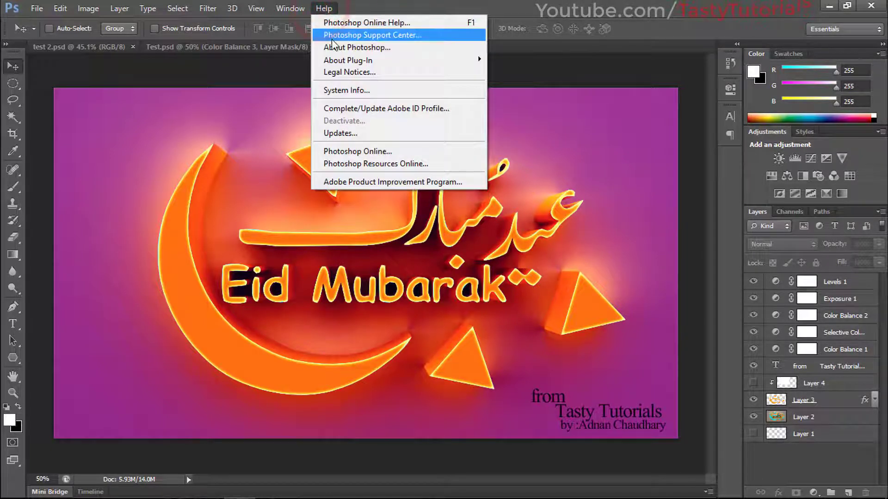
pyautogui.click(339, 46)
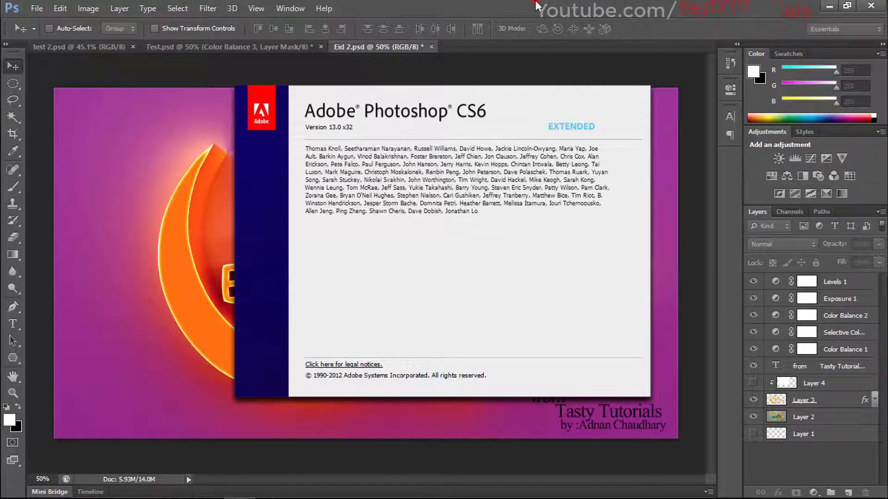
pyautogui.click(534, 29)
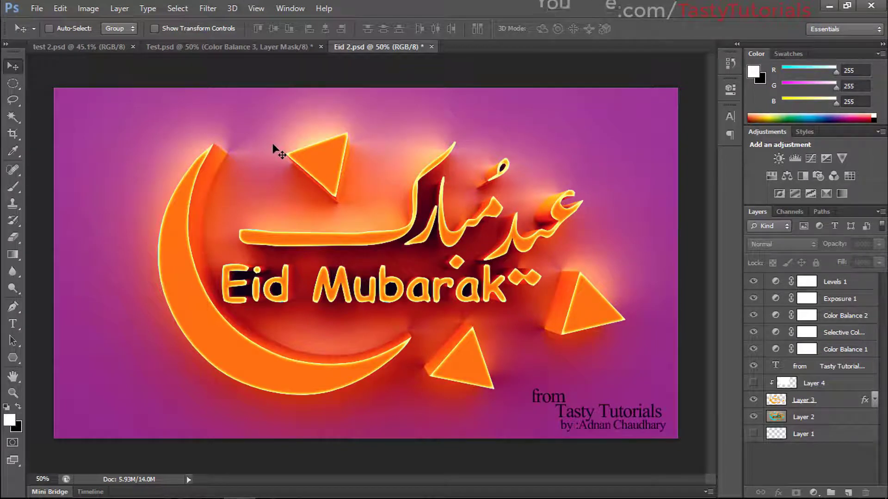
# Create a transparent RGB document named 3d Logo, 1920 × 1080 pixels at 72 pixels/inch, and clear all its guides.
pyautogui.click(26, 7)
pyautogui.click(38, 12)
pyautogui.click(39, 14)
pyautogui.click(37, 31)
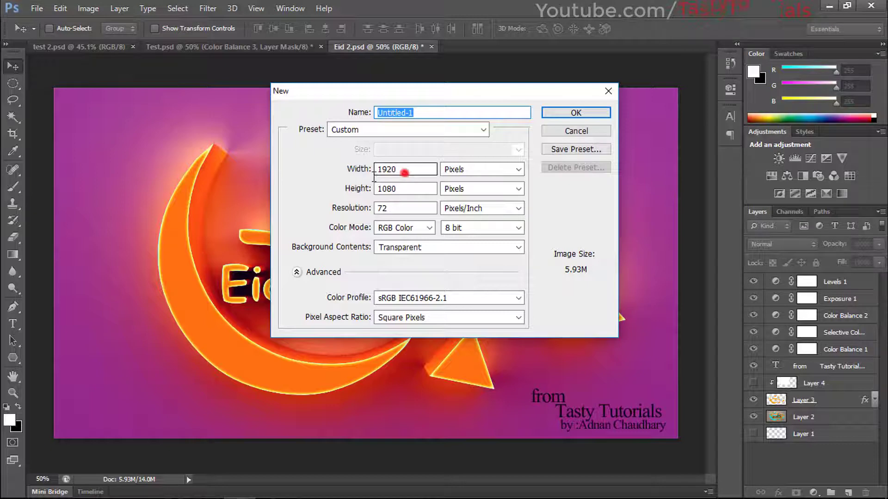
pyautogui.doubleClick(404, 173)
pyautogui.doubleClick(410, 190)
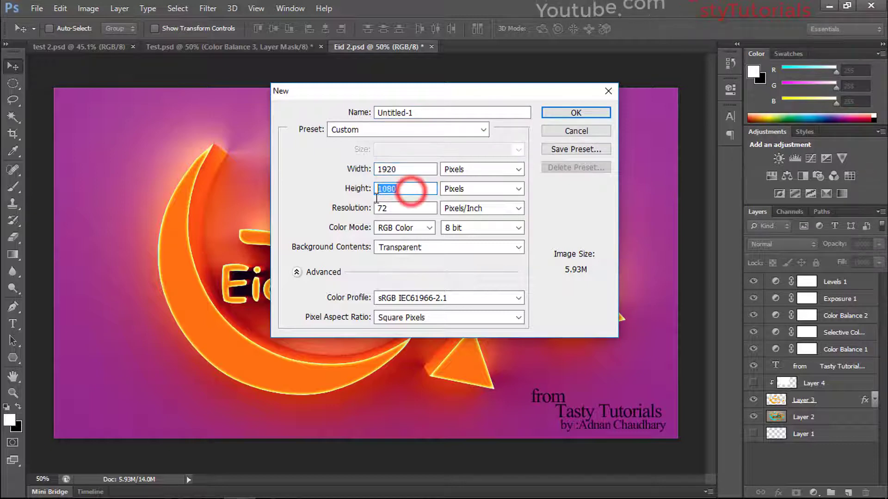
pyautogui.click(396, 189)
pyautogui.click(400, 208)
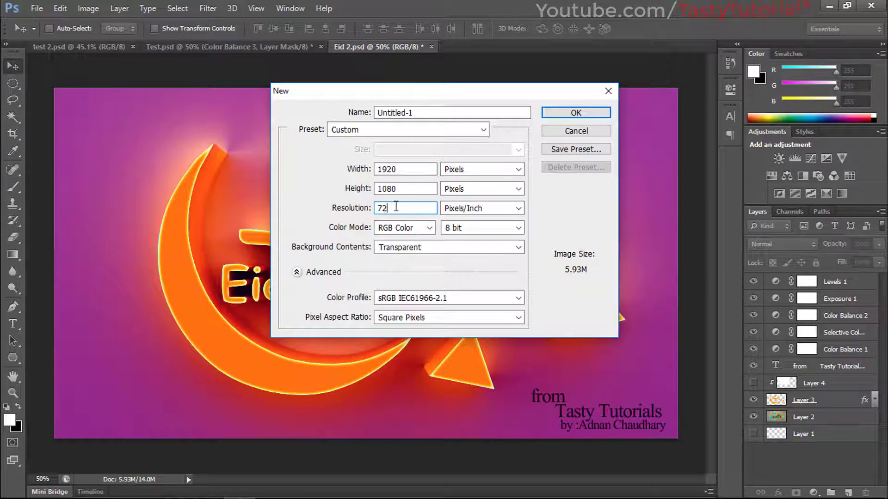
pyautogui.doubleClick(394, 208)
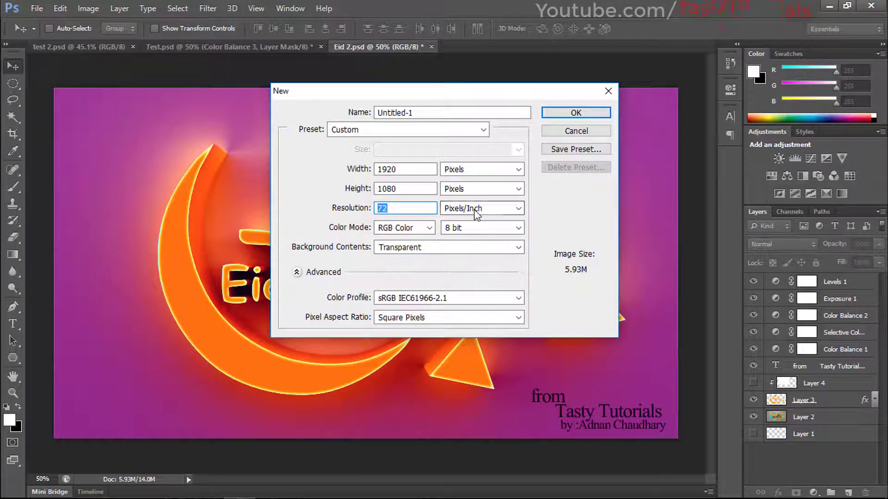
pyautogui.doubleClick(422, 112)
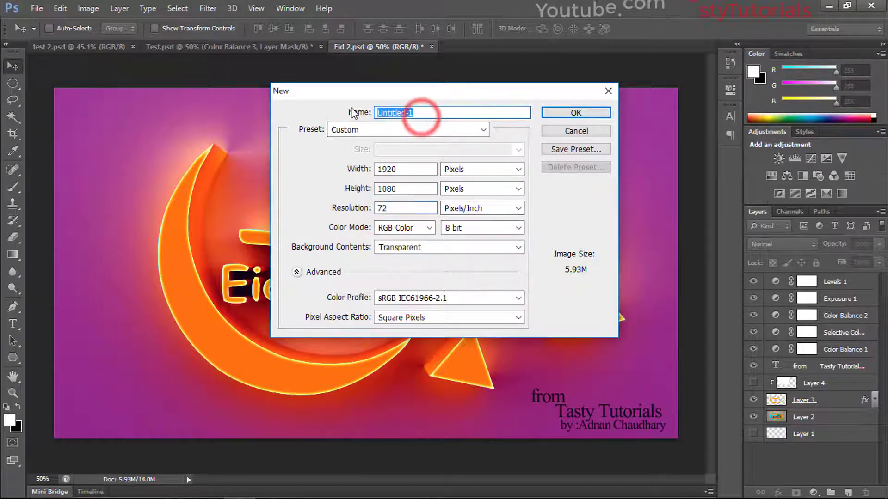
pyautogui.write('3d Logo')
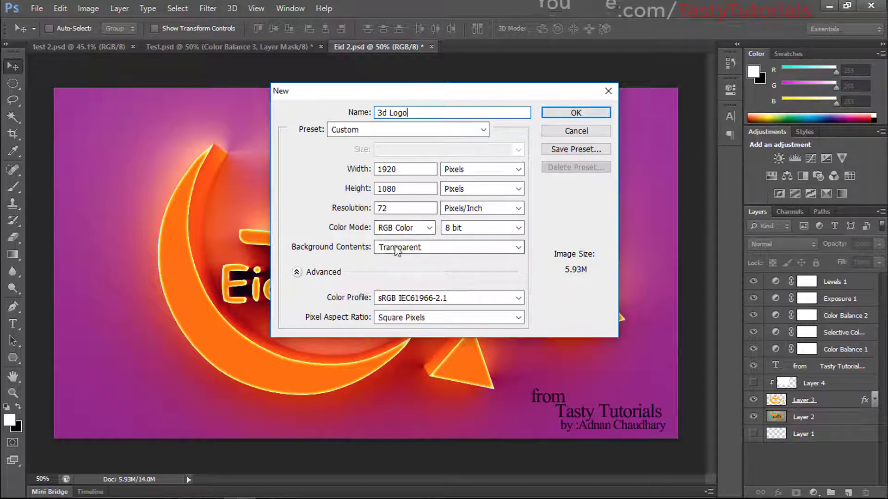
pyautogui.click(562, 113)
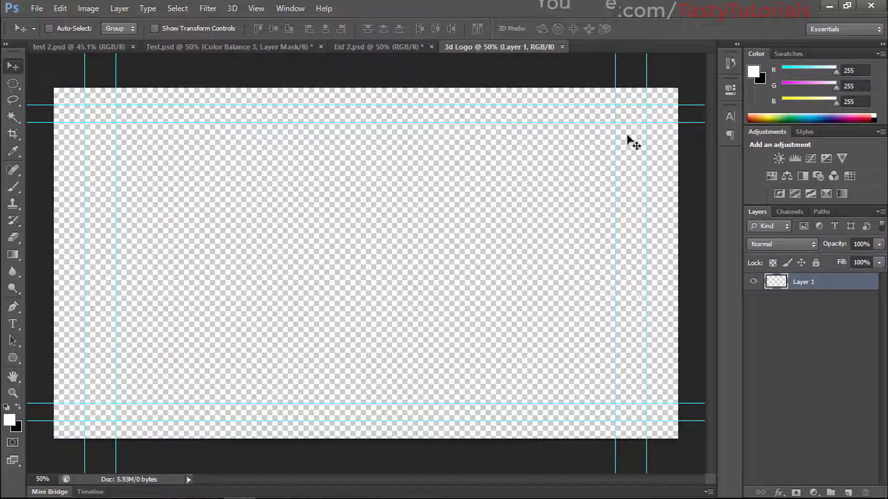
pyautogui.click(257, 8)
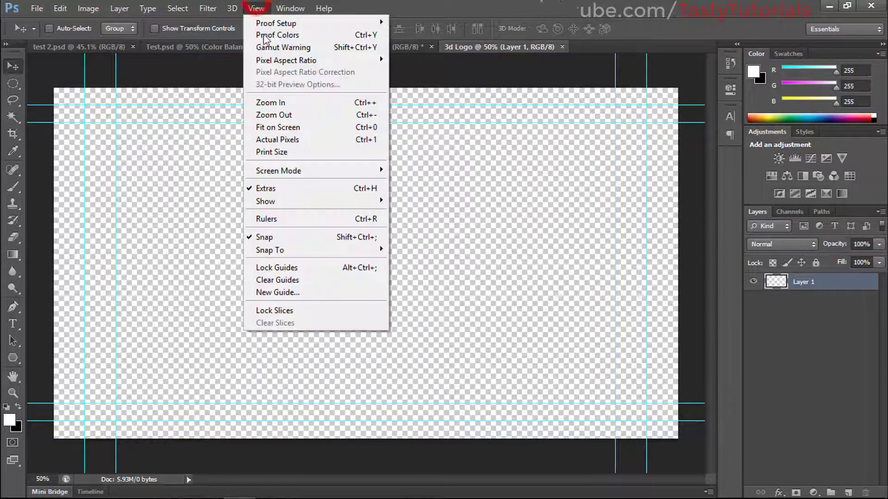
pyautogui.click(286, 281)
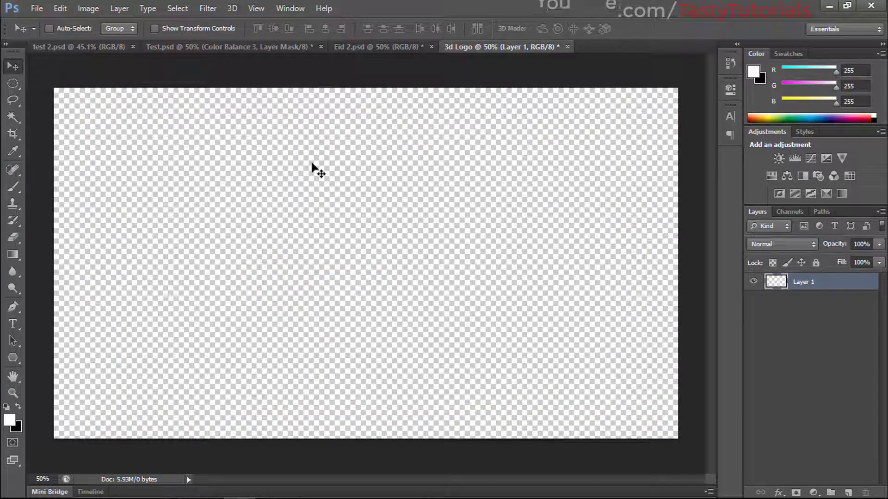
# In File Explorer, preview the eagle logo image 112 in the Adobe documents folder and place it into the 3d Logo document in Photoshop.
pyautogui.moveTo(287, 495)
pyautogui.click(197, 484)
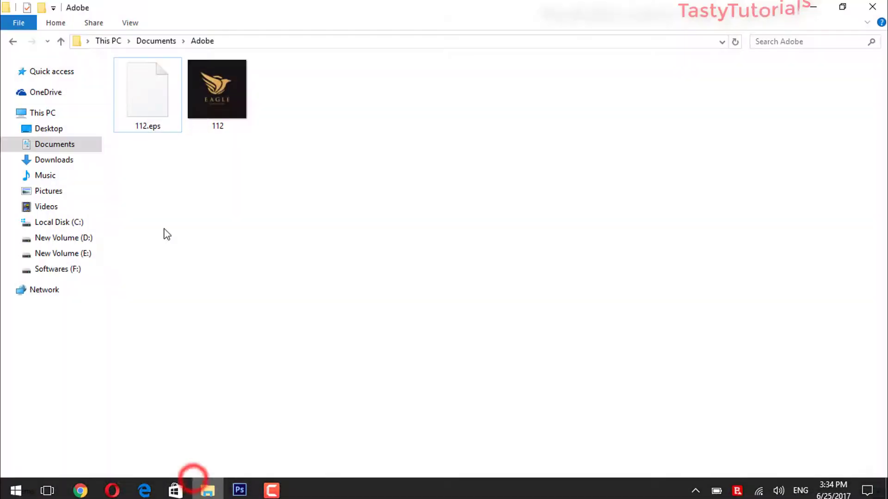
pyautogui.click(200, 94)
pyautogui.doubleClick(200, 94)
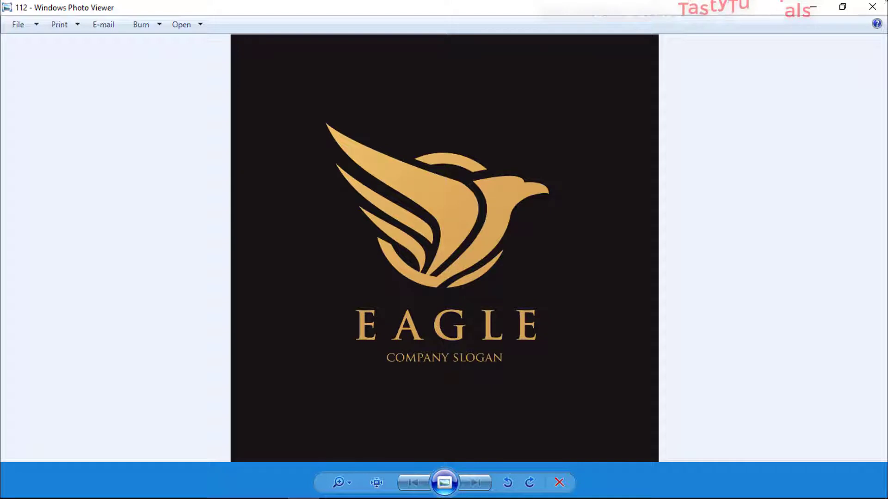
pyautogui.click(872, 7)
pyautogui.moveTo(153, 117); pyautogui.dragTo(327, 257)
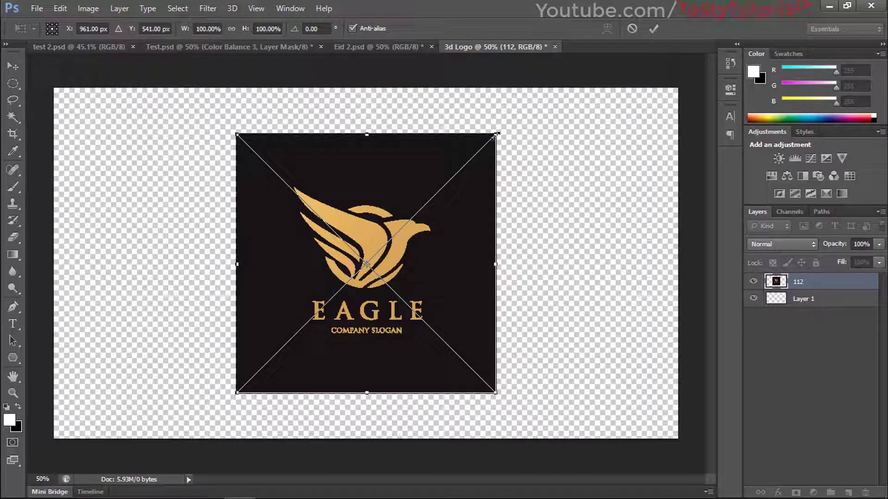
# Scale the placed logo proportionally to about 220.75%, shift it down to about Y 697 px, and commit the placement.
pyautogui.moveTo(496, 134); pyautogui.dragTo(679, 23)
pyautogui.moveTo(518, 194); pyautogui.dragTo(521, 251)
pyautogui.scroll(-3, 573, 92)
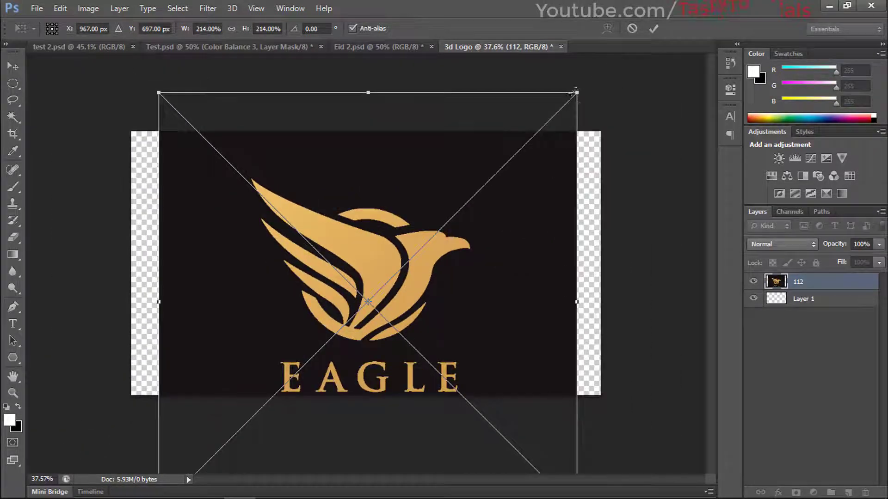
pyautogui.moveTo(578, 88)
pyautogui.mouseDown()
pyautogui.moveTo(590, 79)
pyautogui.moveTo(583, 86)
pyautogui.mouseUp()
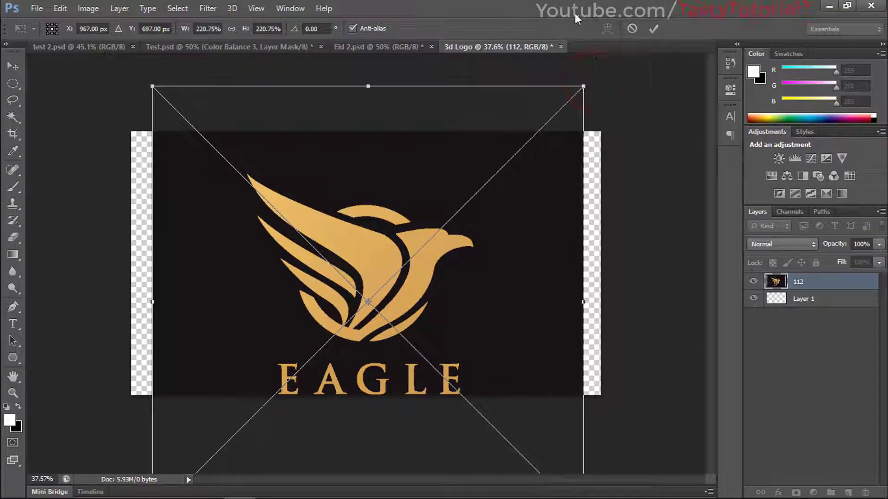
pyautogui.click(652, 27)
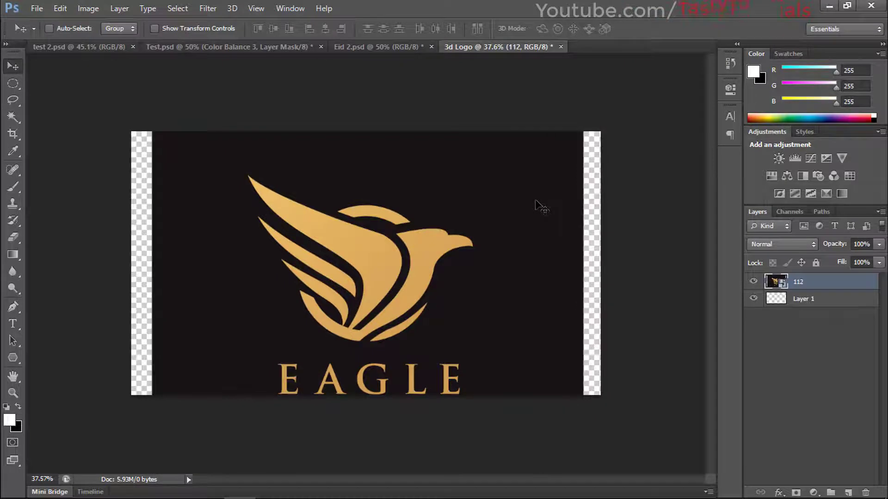
# Rasterize the placed 112 layer and rename it Logo.
pyautogui.hotkey('ctrl', '0')
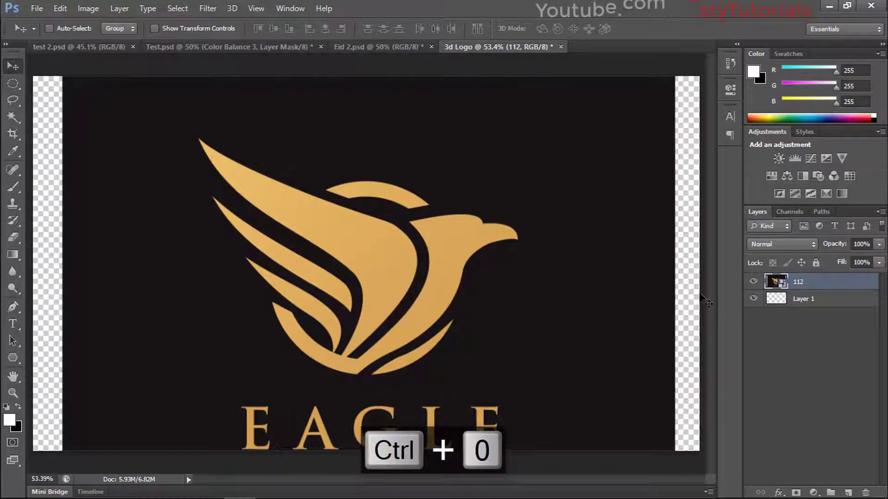
pyautogui.rightClick(810, 291)
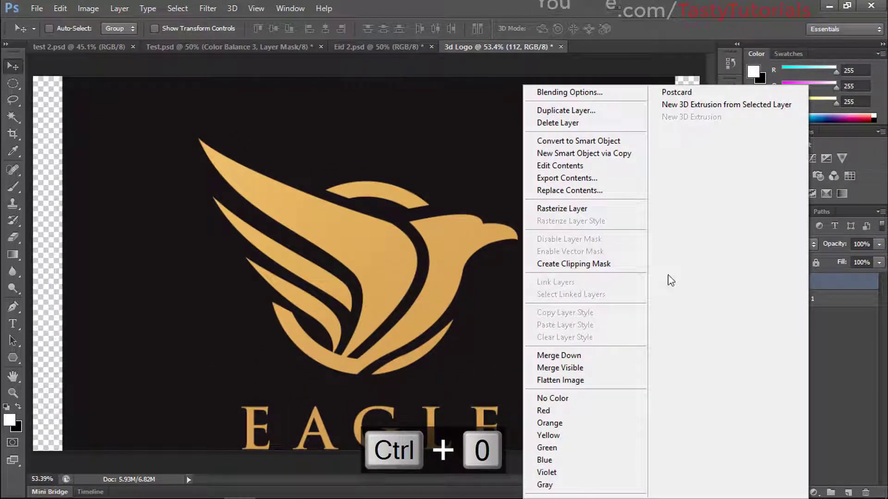
pyautogui.click(584, 213)
pyautogui.doubleClick(796, 282)
pyautogui.write('Logo')
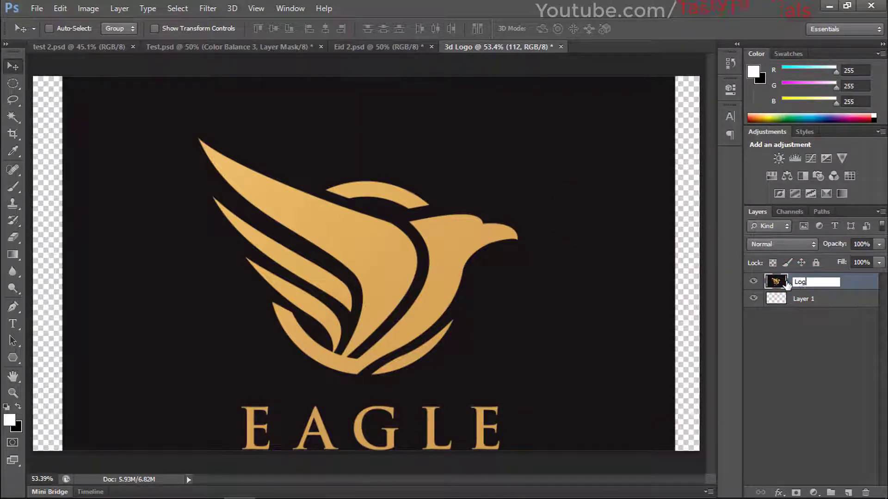
pyautogui.press('Return')
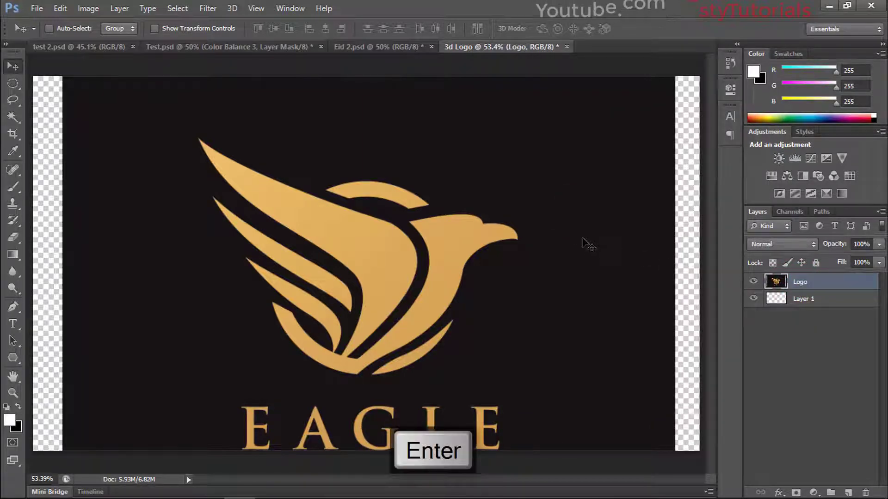
# Desaturate the Logo layer to grayscale.
pyautogui.hotkey('ctrl', 'shift', 'u')
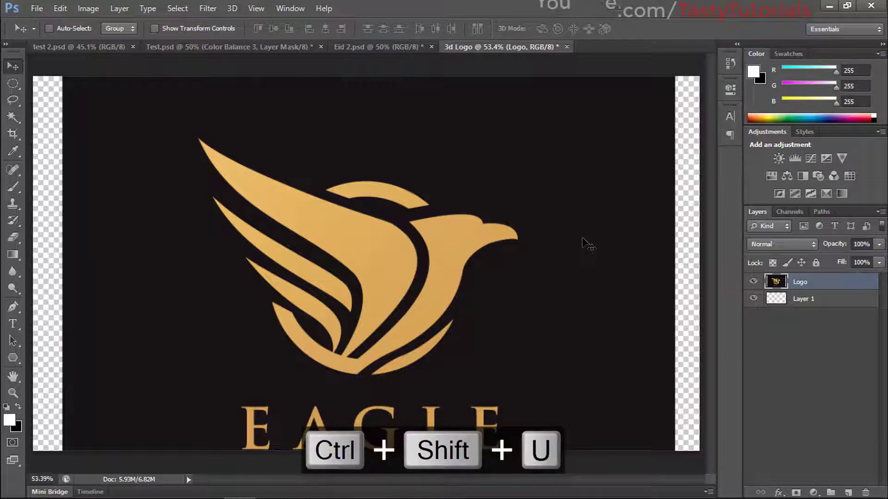
pyautogui.scroll(-1, 382, 257)
pyautogui.scroll(1, 382, 257)
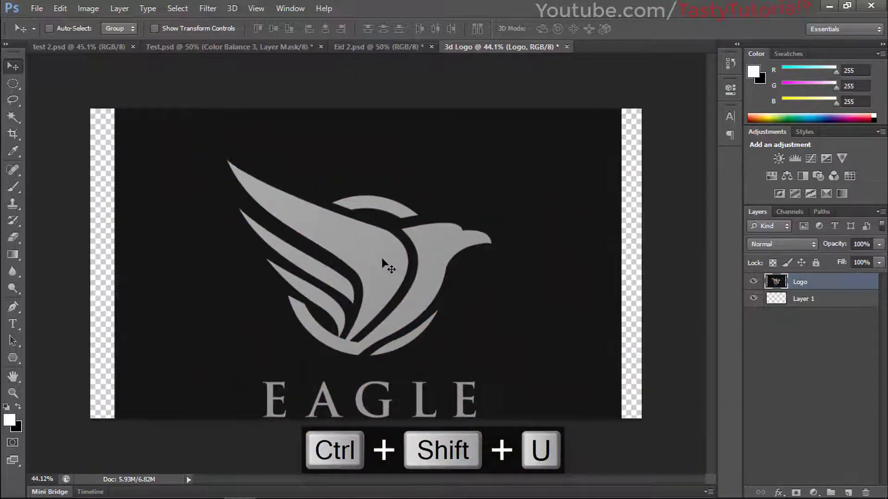
# Apply Levels to the Logo layer with midtones at about 0.22 and the white input below 156, making the logo white on black.
pyautogui.hotkey('ctrl', 'l')
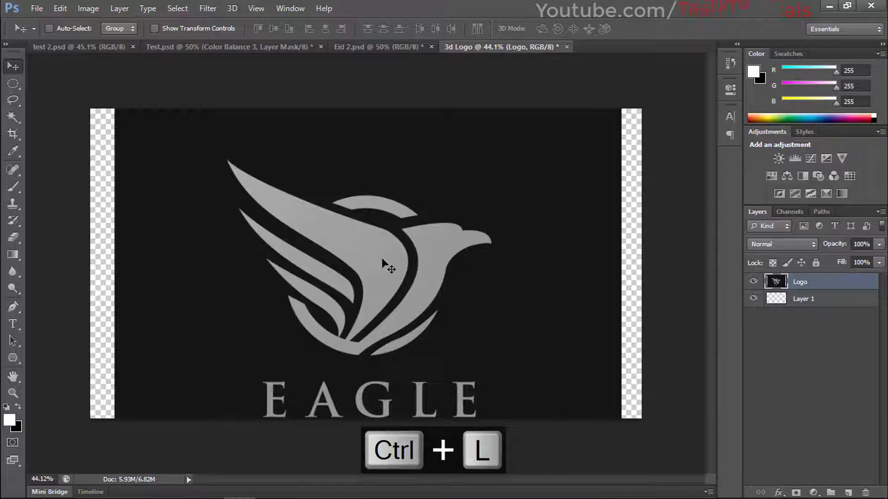
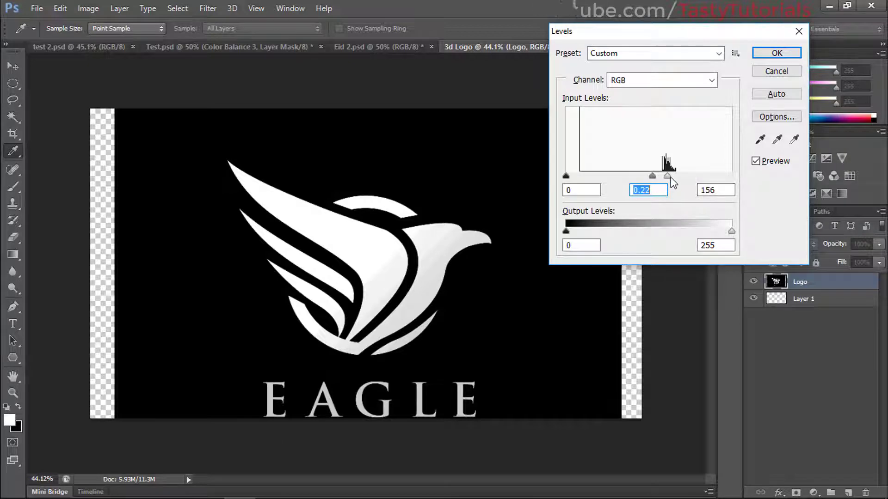
pyautogui.moveTo(667, 176); pyautogui.dragTo(656, 176)
pyautogui.click(764, 54)
pyautogui.press('v')
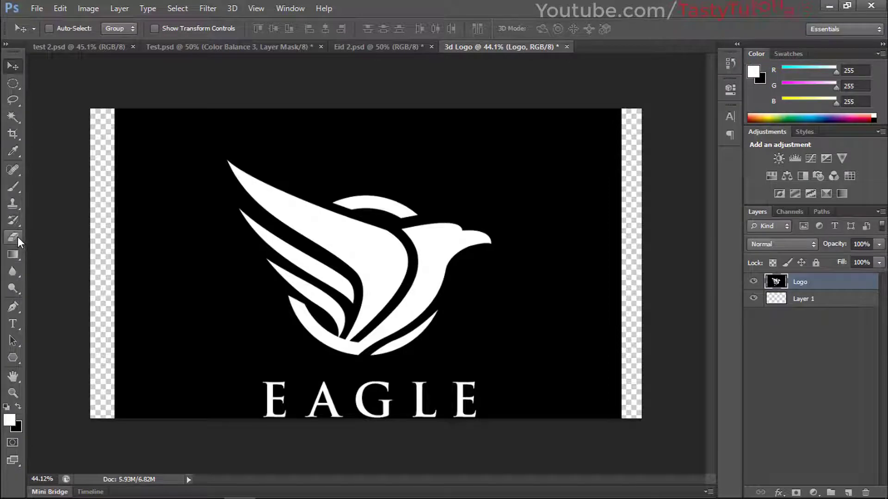
# Erase the black background around the eagle and lettering on the Logo layer with the Magic Eraser, contiguous, tolerance 32.
pyautogui.click(18, 236)
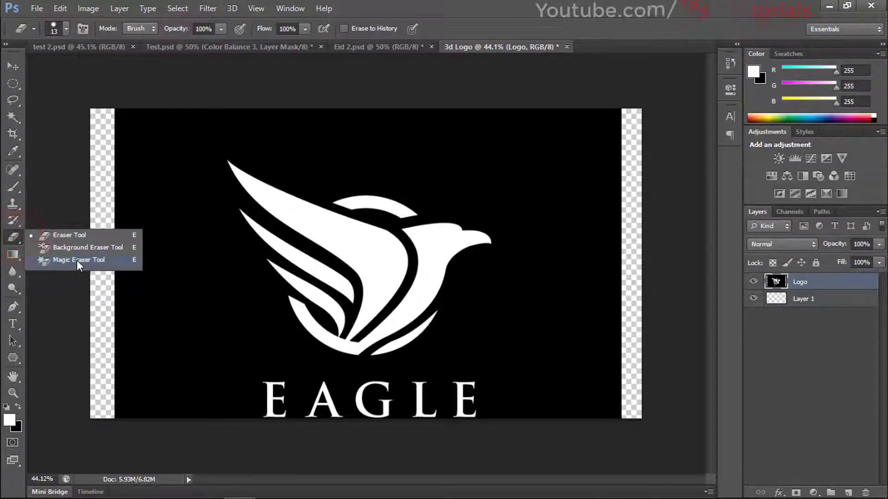
pyautogui.click(17, 240)
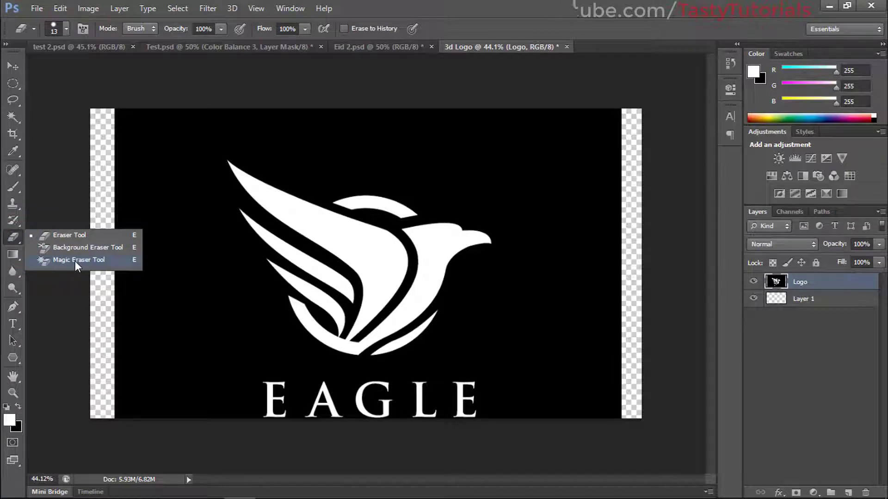
pyautogui.click(75, 260)
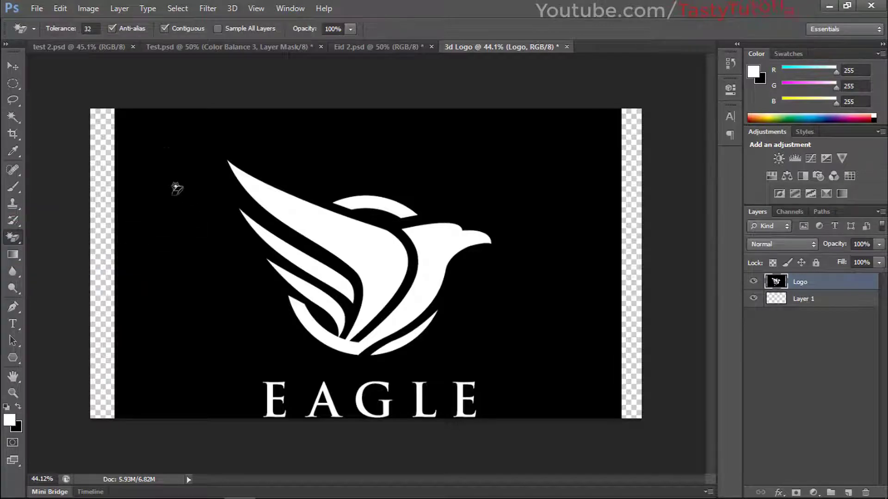
pyautogui.click(165, 155)
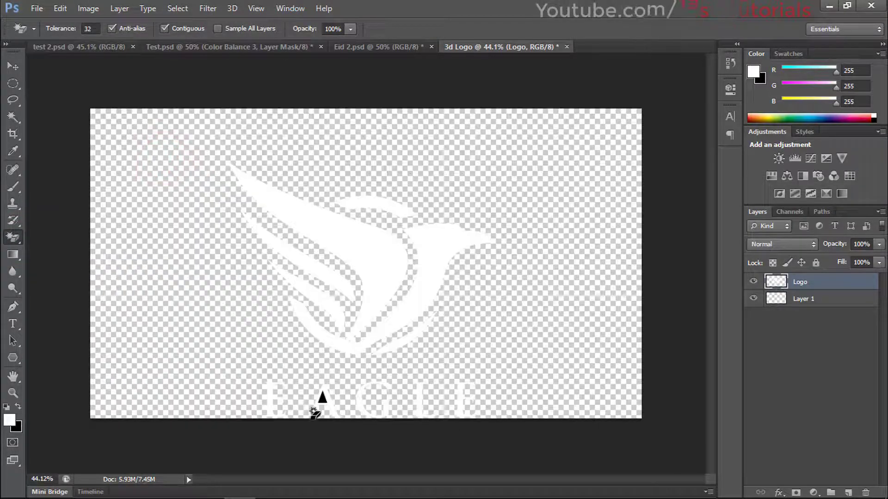
# Undo the Magic Eraser removal of the black background around the eagle and lettering on the Logo layer.
pyautogui.scroll(5, 331, 399)
pyautogui.scroll(1, 331, 398)
pyautogui.scroll(-4, 331, 399)
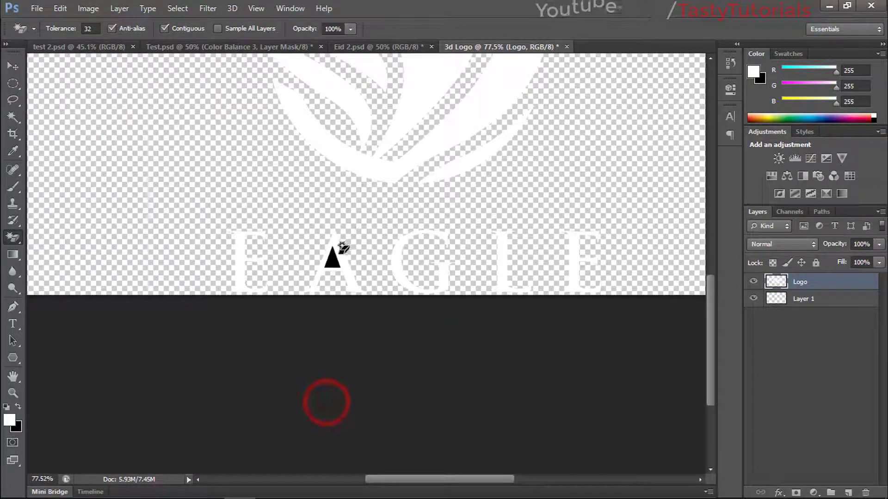
pyautogui.scroll(2, 331, 198)
pyautogui.scroll(-8, 331, 198)
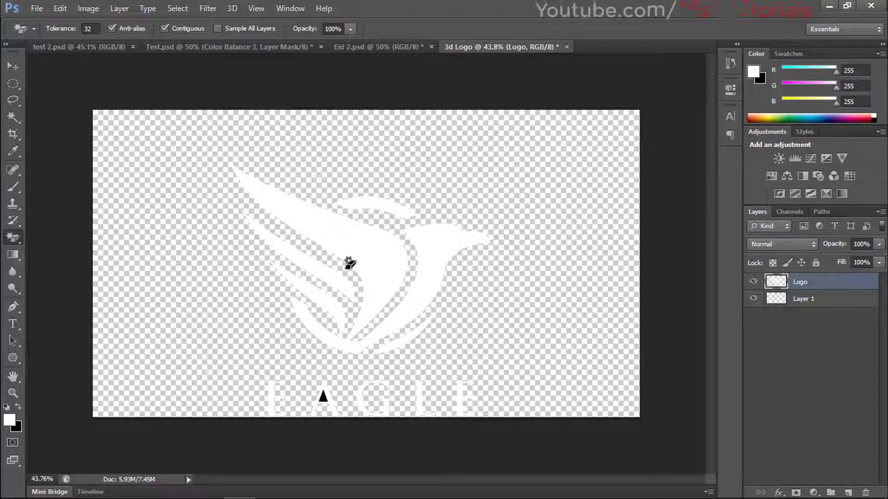
pyautogui.hotkey('ctrl', 'alt', 'z')
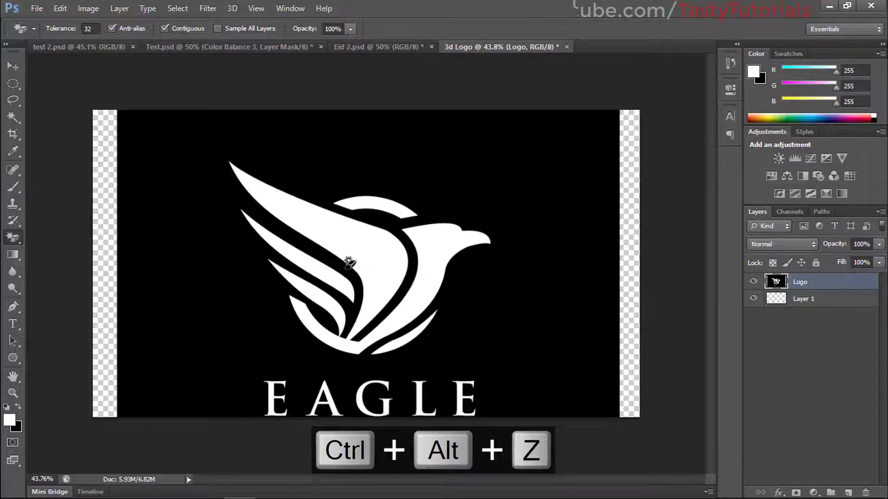
# Invert the Logo layer to black on white and erase its white background with the Magic Eraser.
pyautogui.hotkey('ctrl', 'shift', 'i')
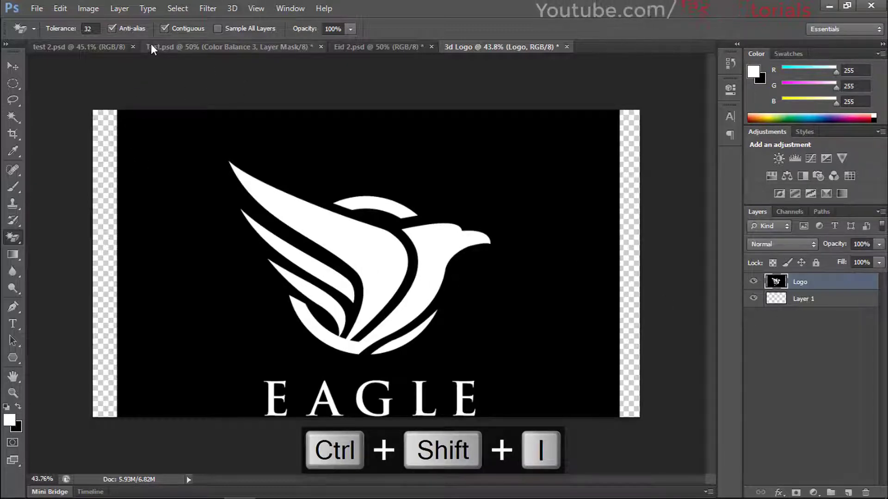
pyautogui.hotkey('ctrl', 'i')
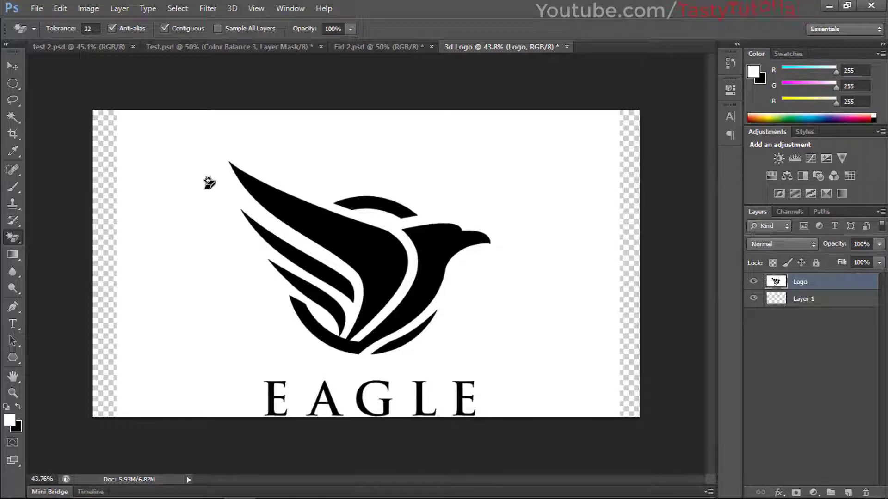
pyautogui.click(175, 158)
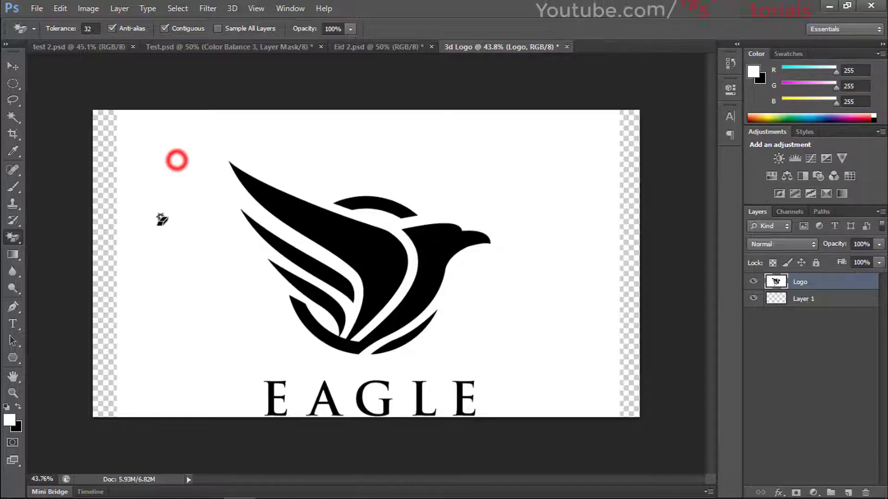
pyautogui.scroll(2, 312, 307)
pyautogui.scroll(1, 317, 311)
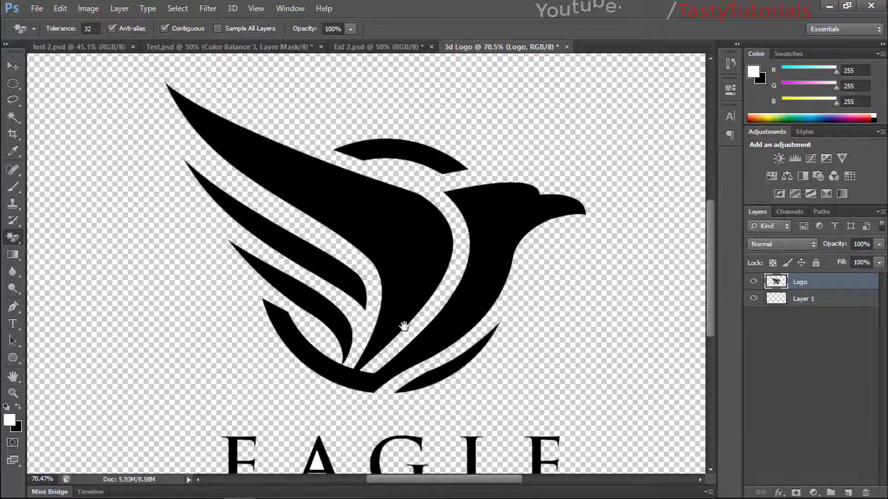
pyautogui.scroll(-3, 424, 313)
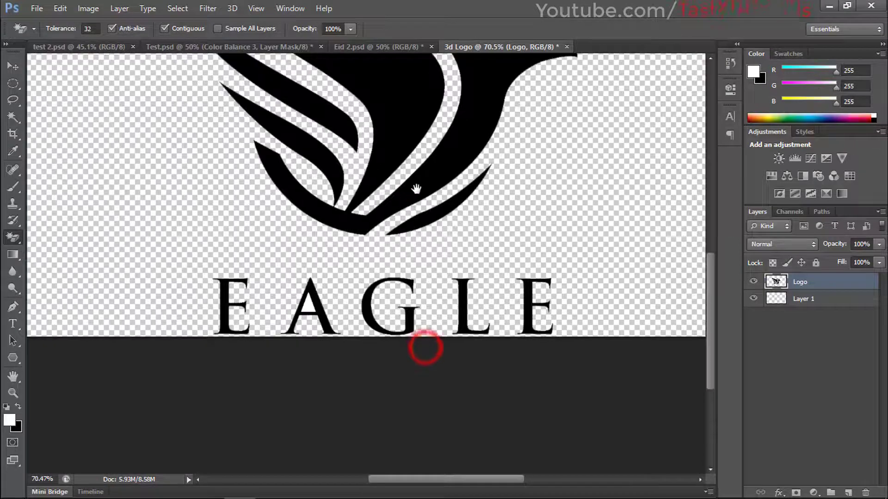
# Select the eagle emblem without the lettering using the Rectangular Marquee and cut it to a new layer.
pyautogui.click(17, 84)
pyautogui.click(58, 90)
pyautogui.scroll(-3, 193, 170)
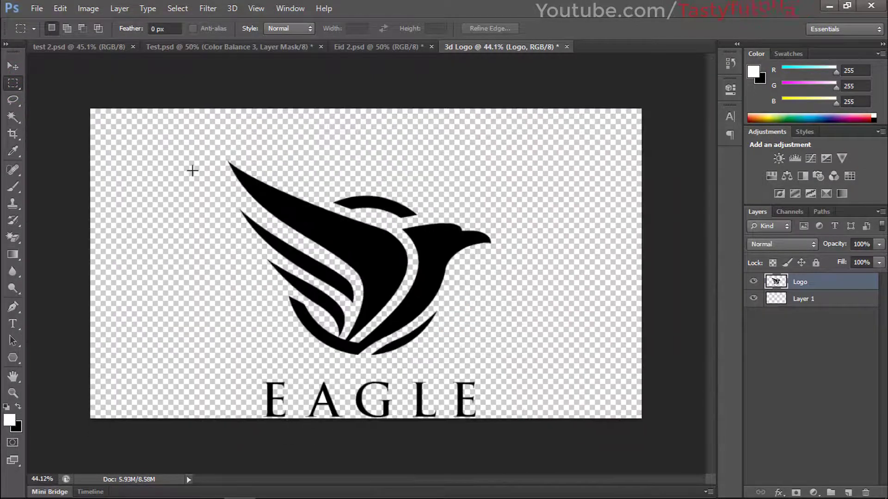
pyautogui.moveTo(185, 143); pyautogui.dragTo(534, 369)
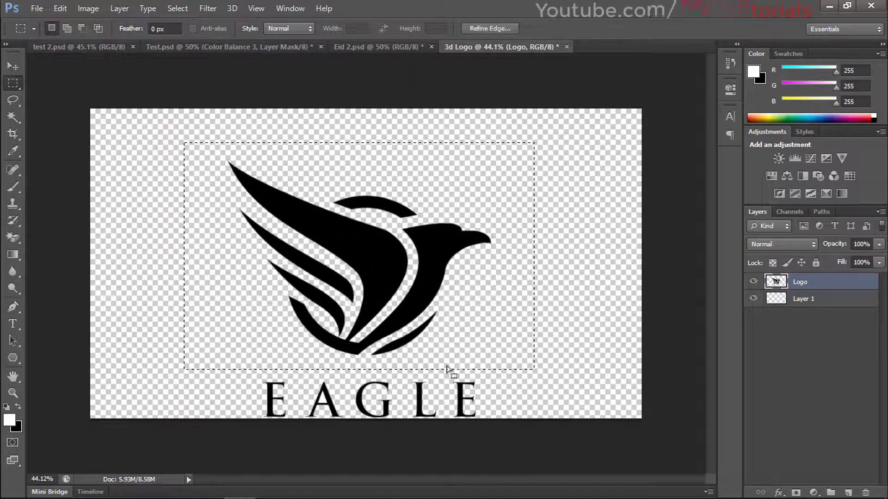
pyautogui.hotkey('ctrl', 'shift', 'j')
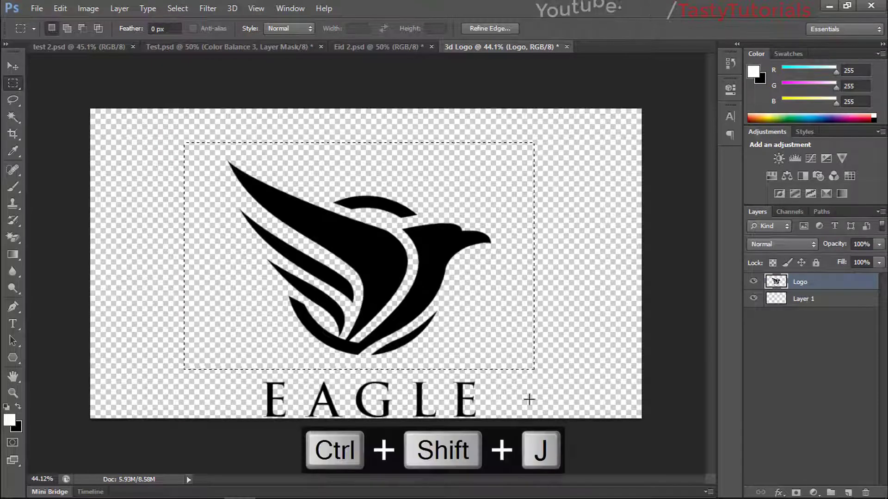
# Delete the old Logo layer holding the lettering together with the empty Layer 1.
pyautogui.click(800, 299)
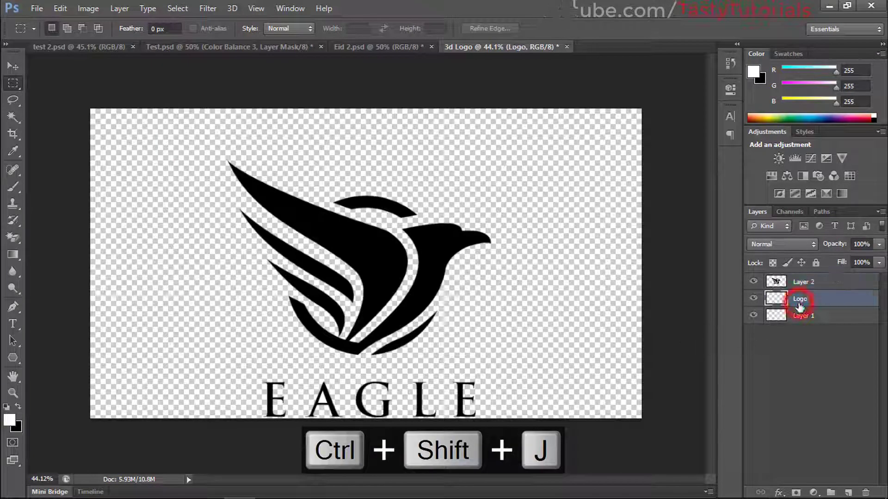
pyautogui.keyDown('shift'); pyautogui.click(799, 316); pyautogui.keyUp('shift')
pyautogui.press('Delete')
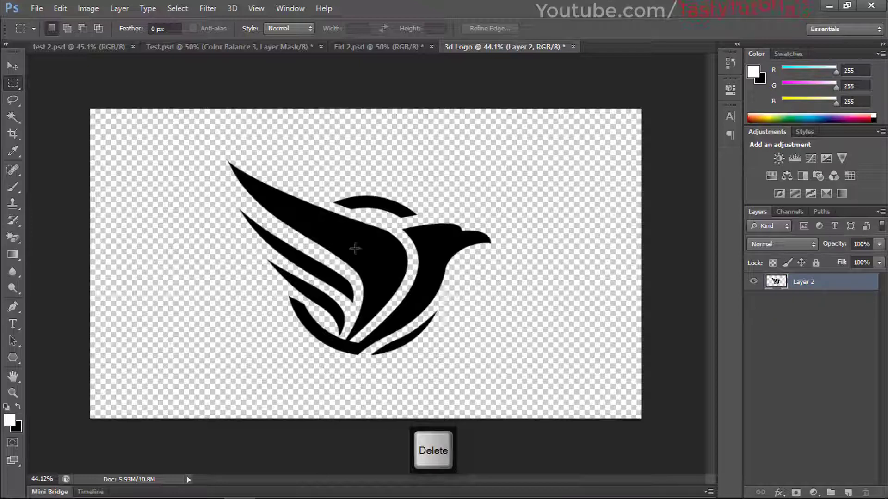
# Center the eagle emblem horizontally and vertically on the canvas by aligning its layer to a full-canvas selection.
pyautogui.press('v')
pyautogui.moveTo(373, 290)
pyautogui.mouseDown()
pyautogui.moveTo(373, 276)
pyautogui.moveTo(360, 278)
pyautogui.moveTo(380, 260)
pyautogui.moveTo(370, 271)
pyautogui.moveTo(377, 297)
pyautogui.mouseUp()
pyautogui.hotkey('ctrl', 'a')
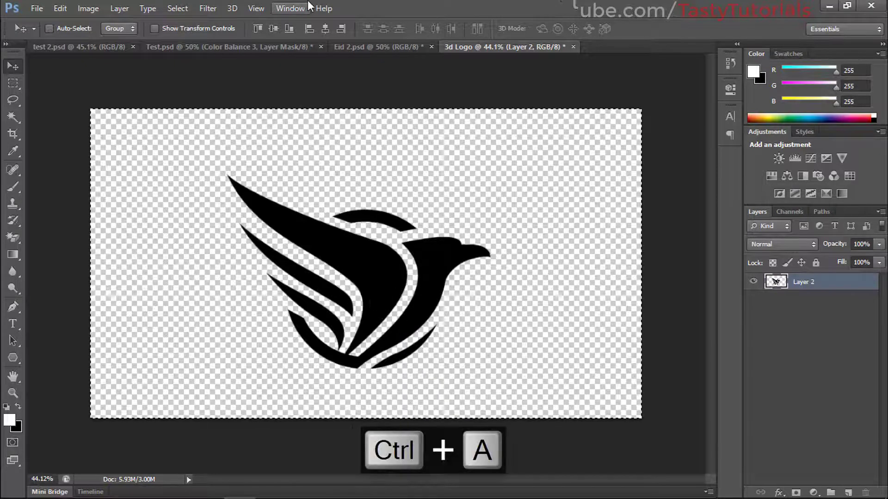
pyautogui.click(323, 29)
pyautogui.click(274, 29)
pyautogui.hotkey('ctrl', 'd')
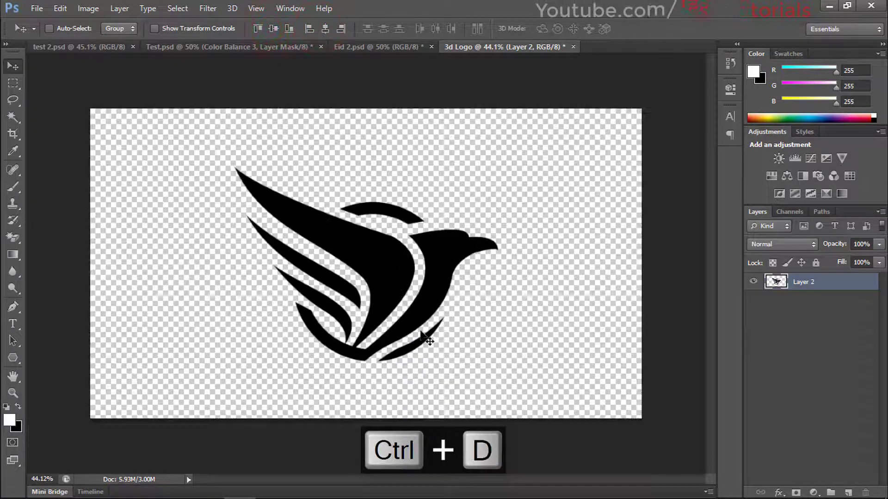
pyautogui.hotkey('ctrl', '0')
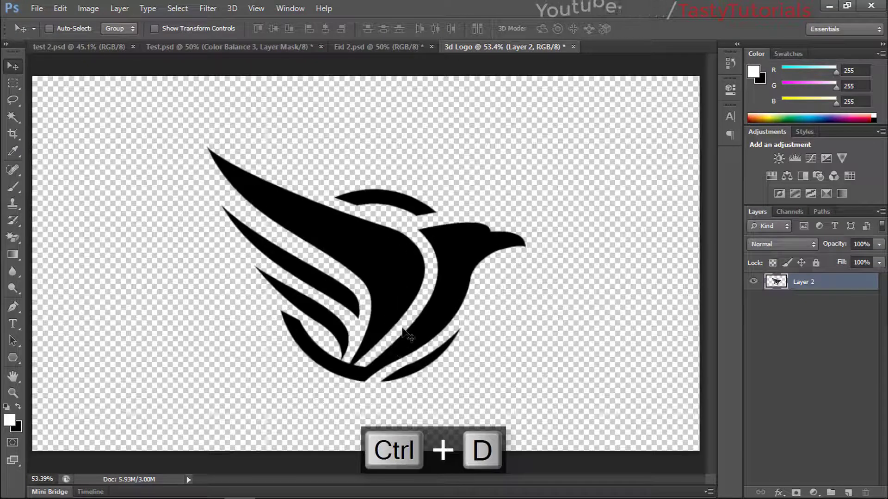
pyautogui.scroll(-1, 404, 333)
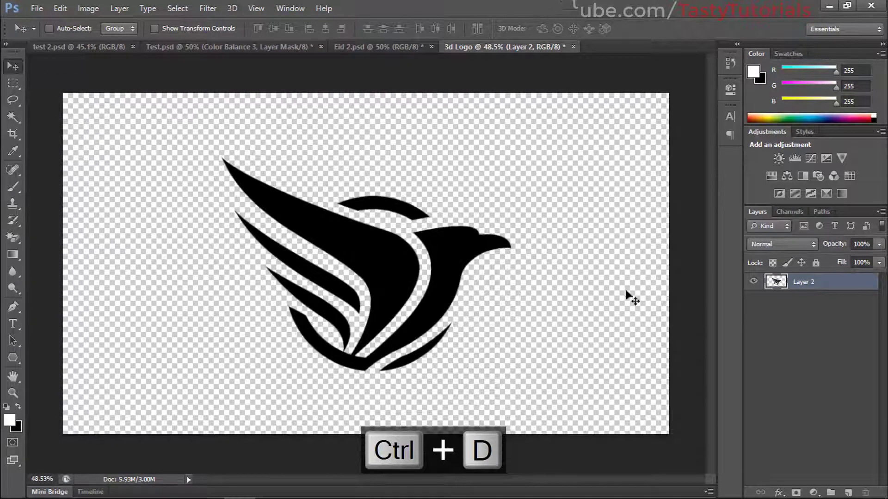
# Rename Layer 2 to Logo.
pyautogui.doubleClick(811, 282)
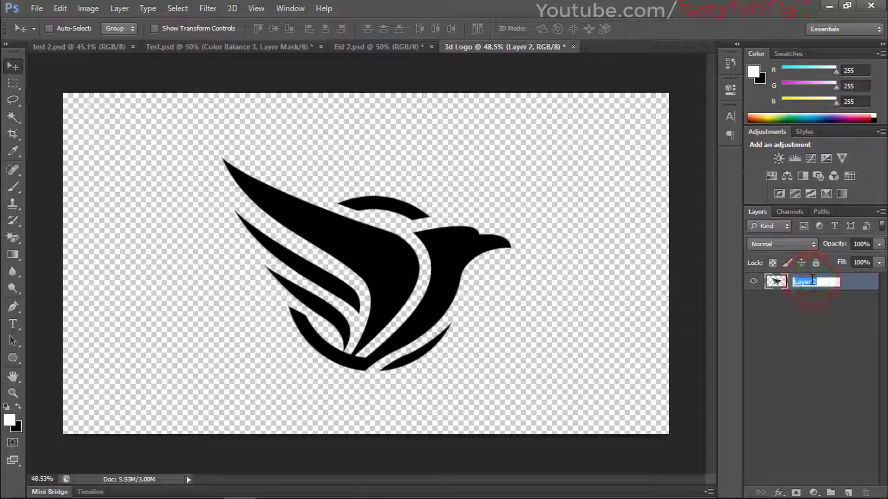
pyautogui.write('Logo')
pyautogui.press('Return')
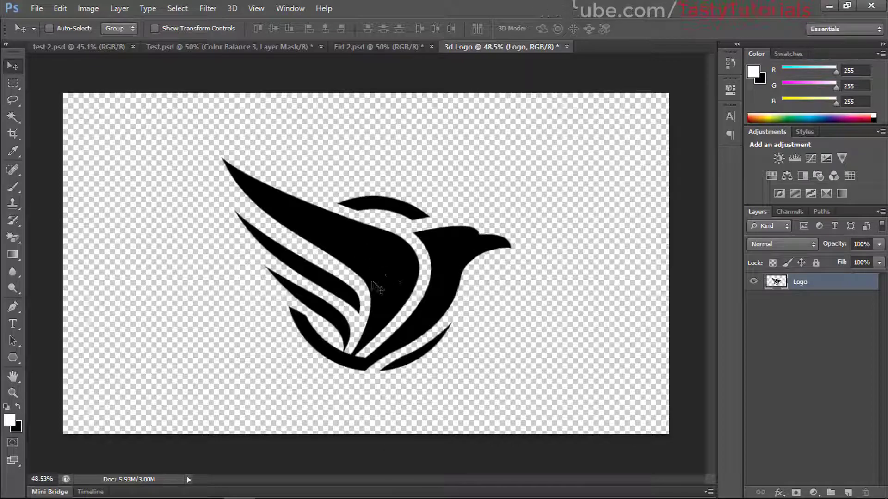
# Create a new 3D extrusion from the Logo layer and switch to the 3D workspace.
pyautogui.rightClick(818, 282)
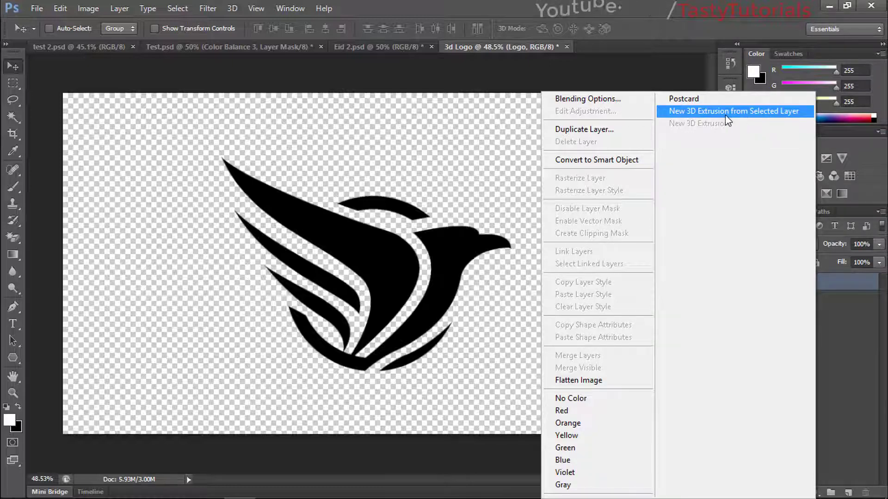
pyautogui.click(781, 116)
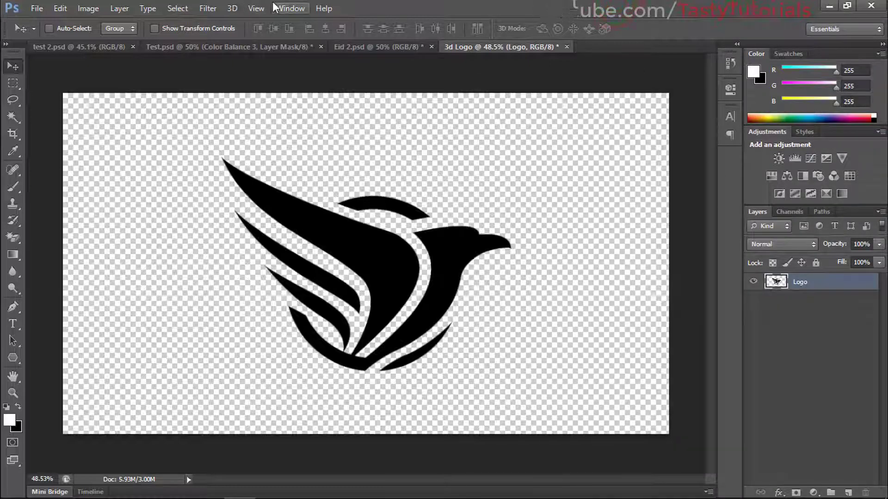
pyautogui.click(239, 8)
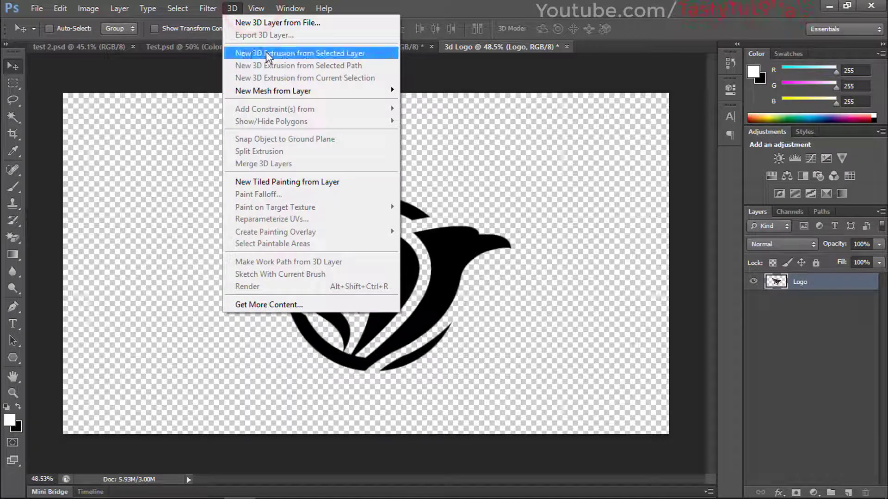
pyautogui.click(331, 57)
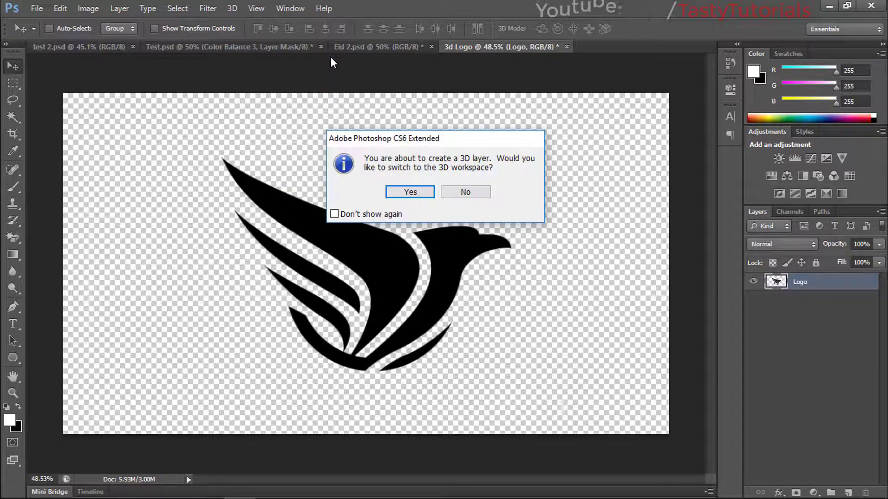
pyautogui.click(411, 193)
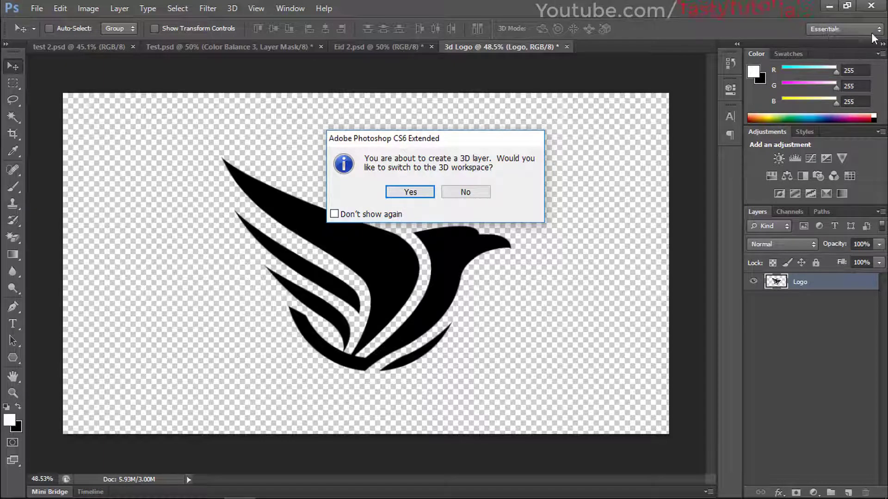
pyautogui.click(426, 191)
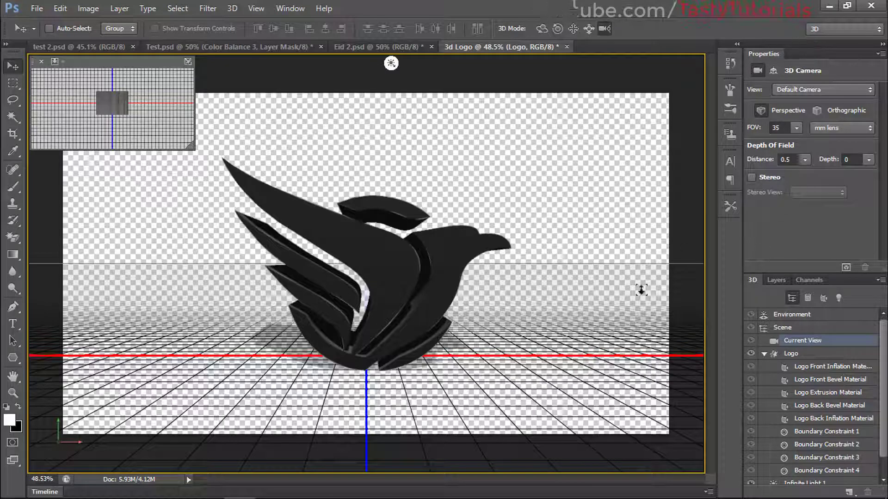
# Set the Logo mesh's extrusion depth to 350.
pyautogui.click(780, 354)
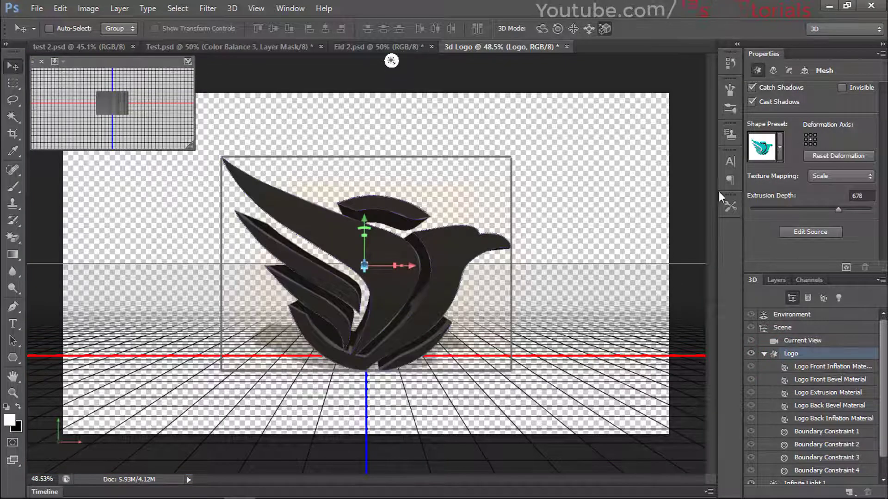
pyautogui.click(861, 196)
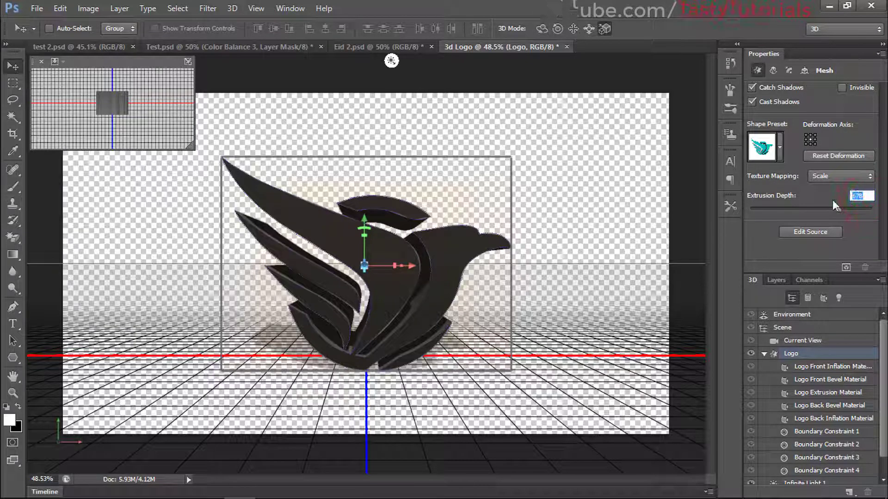
pyautogui.write('350')
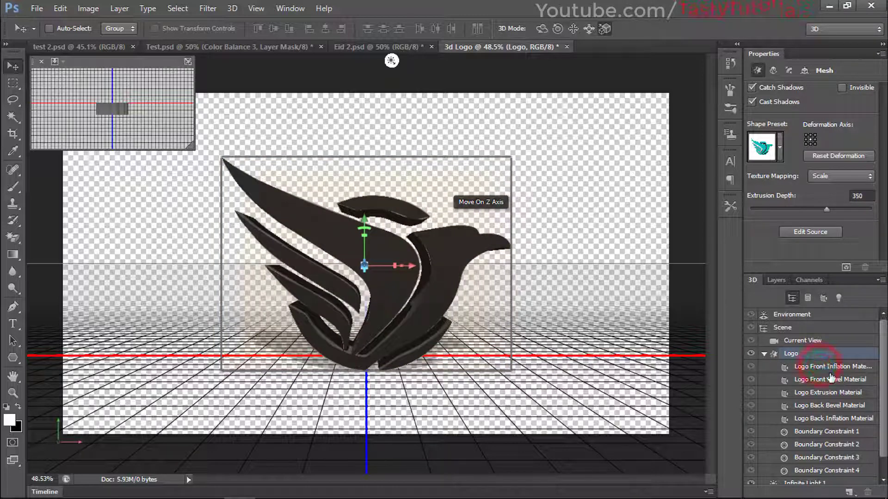
# Select the Logo Front Inflation Material and open its material presets in an enlarged picker.
pyautogui.click(804, 367)
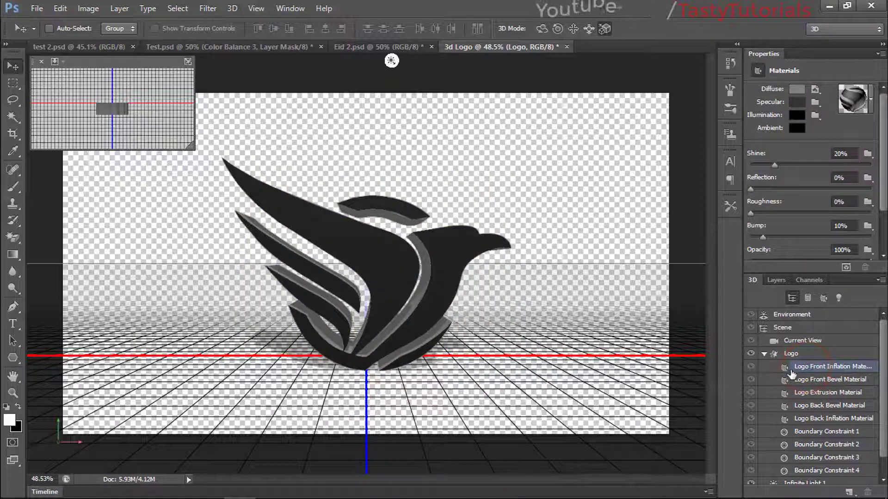
pyautogui.click(871, 110)
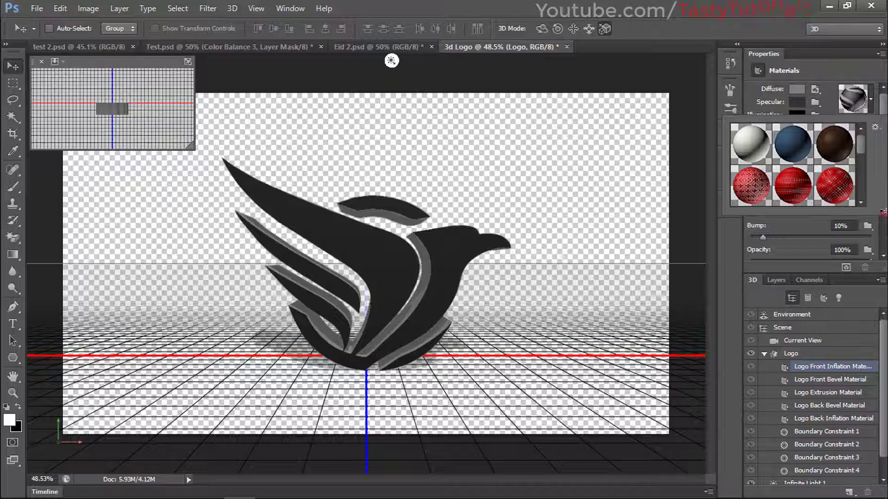
pyautogui.moveTo(883, 212); pyautogui.dragTo(882, 311)
pyautogui.moveTo(861, 185); pyautogui.dragTo(867, 148)
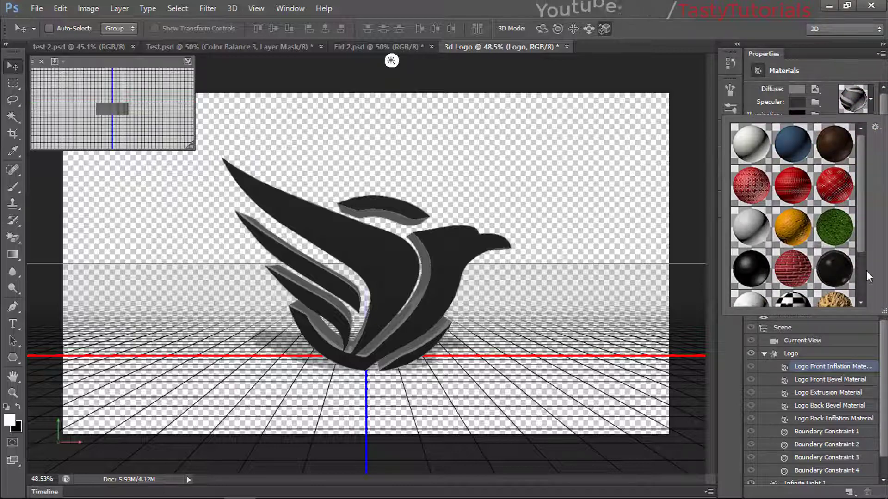
pyautogui.click(875, 128)
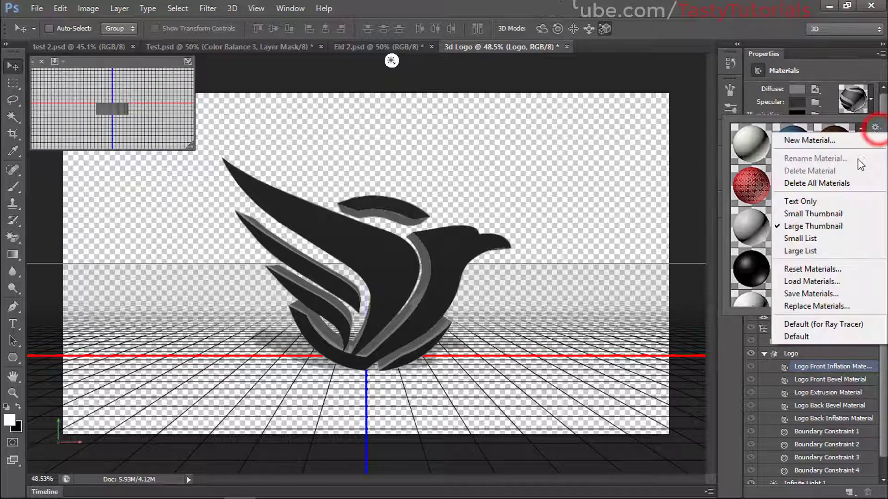
pyautogui.click(826, 268)
pyautogui.click(393, 192)
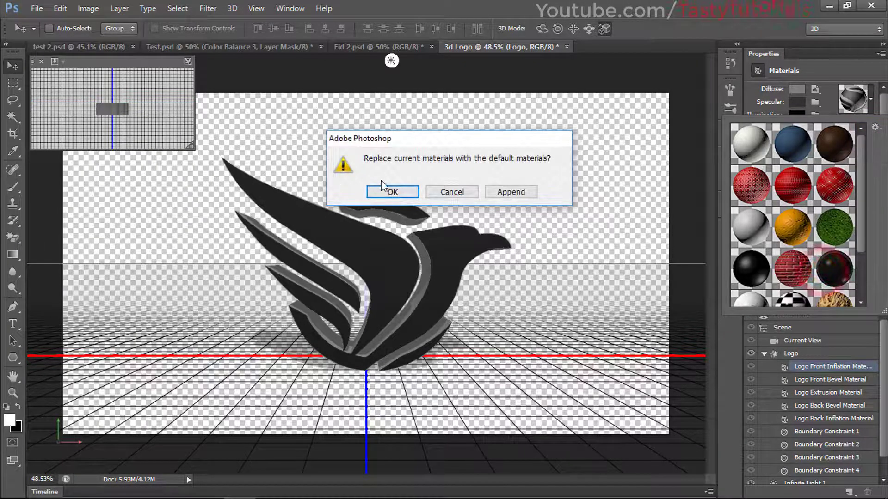
pyautogui.click(446, 193)
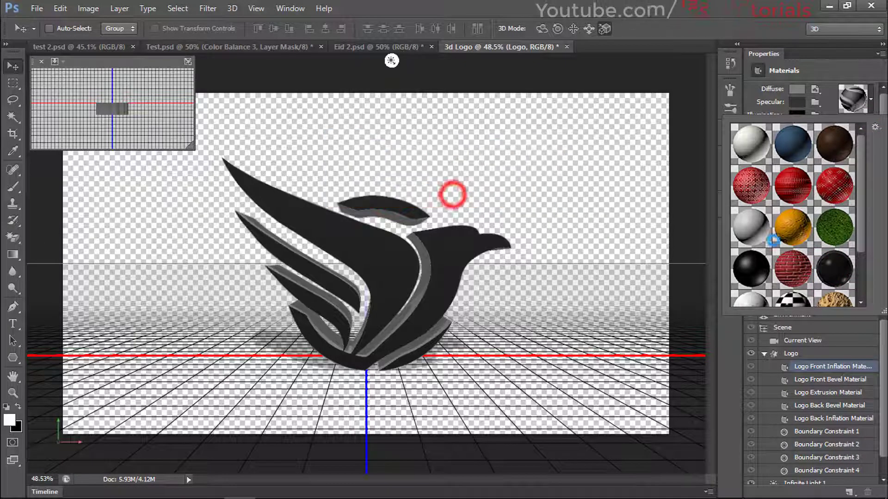
pyautogui.moveTo(861, 177); pyautogui.dragTo(867, 153)
pyautogui.click(875, 127)
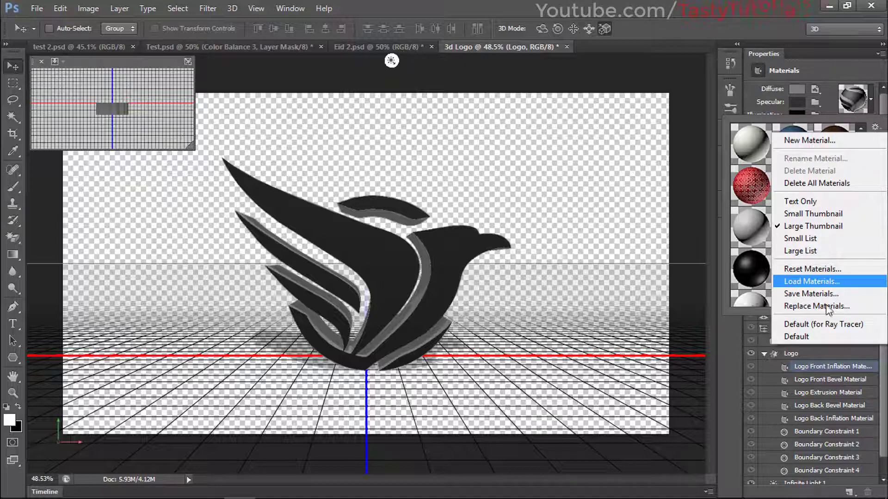
pyautogui.click(809, 337)
pyautogui.click(406, 191)
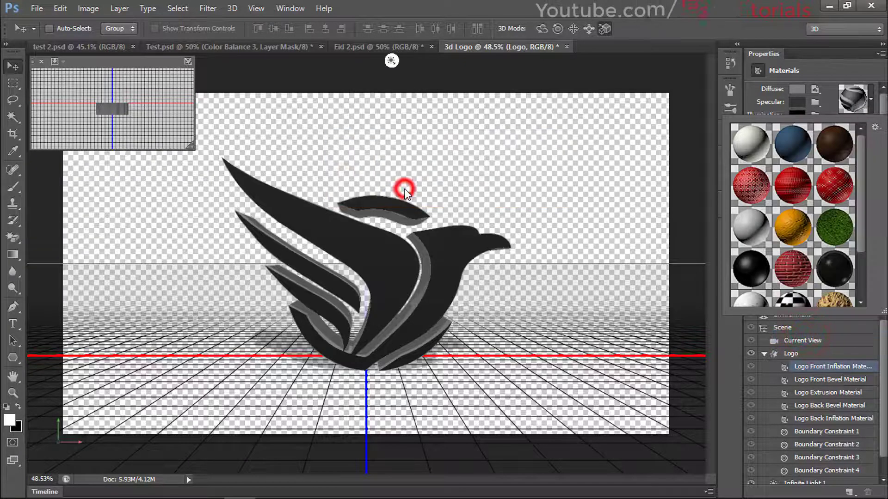
pyautogui.moveTo(863, 185); pyautogui.dragTo(856, 163)
pyautogui.click(755, 5)
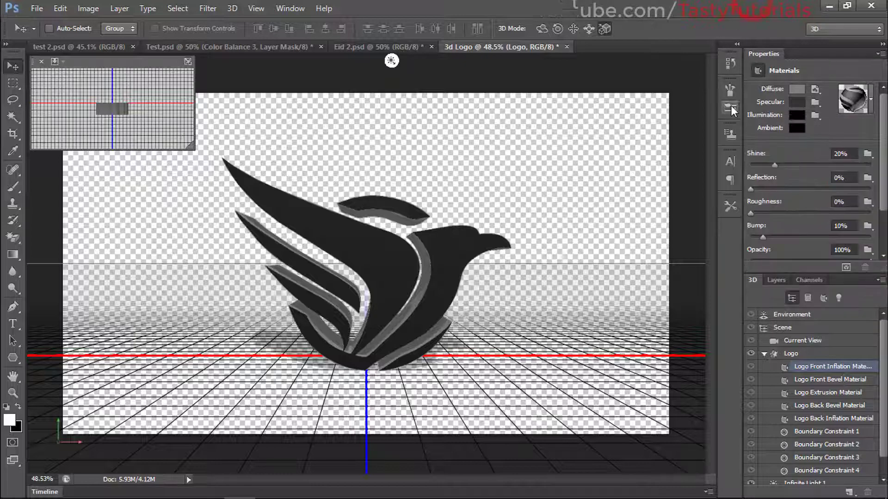
# Set the front inflation material's specular color to a bright blue with hue about 206° at full saturation and brightness.
pyautogui.click(794, 103)
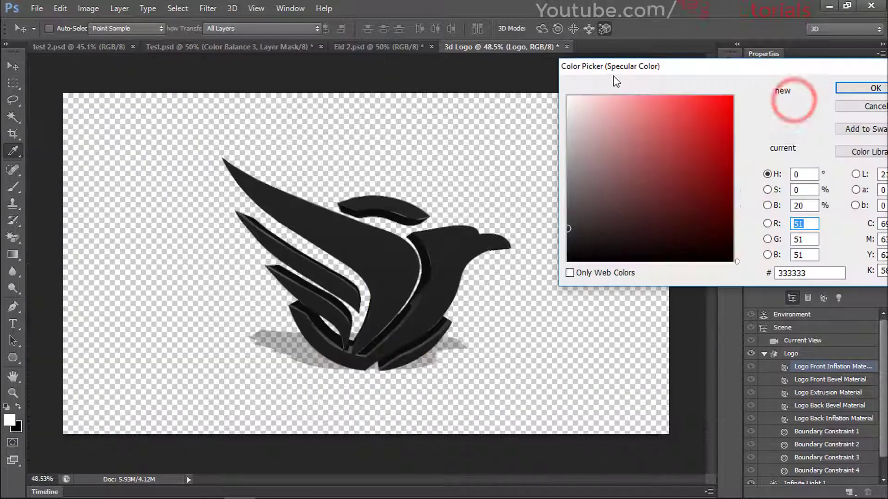
pyautogui.moveTo(613, 66); pyautogui.dragTo(621, 70)
pyautogui.moveTo(688, 134); pyautogui.dragTo(765, 83)
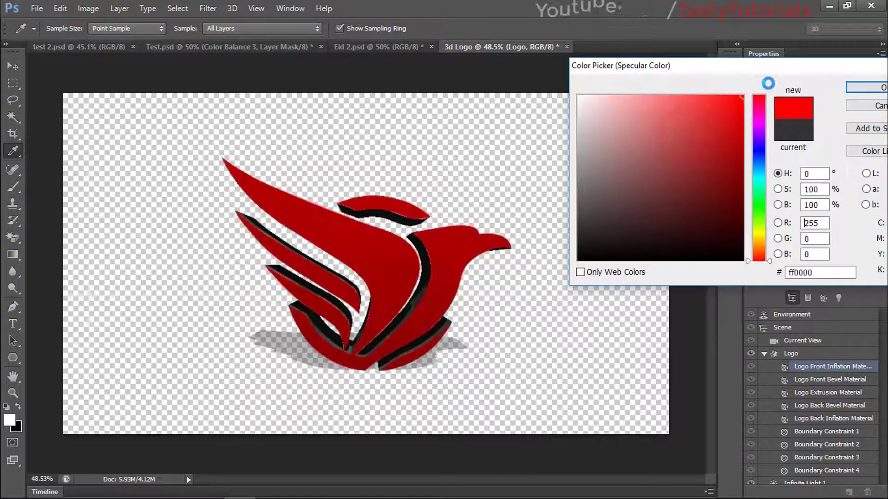
pyautogui.moveTo(760, 200); pyautogui.dragTo(760, 165)
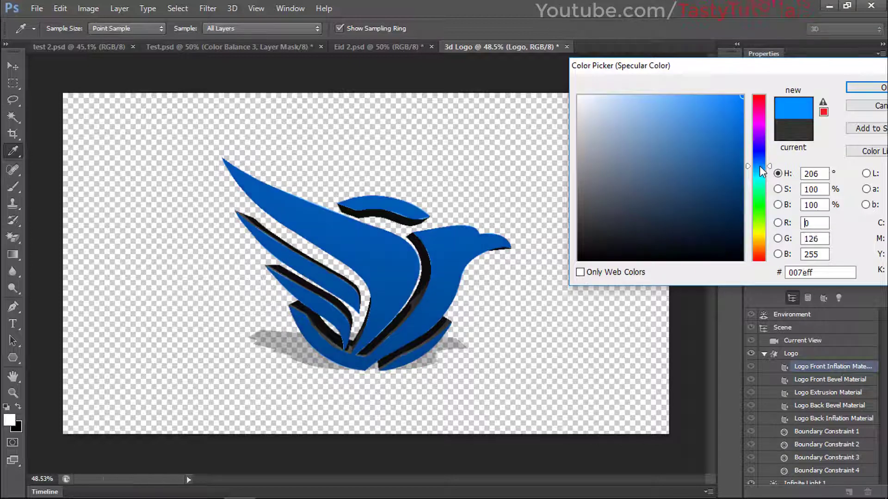
pyautogui.click(876, 92)
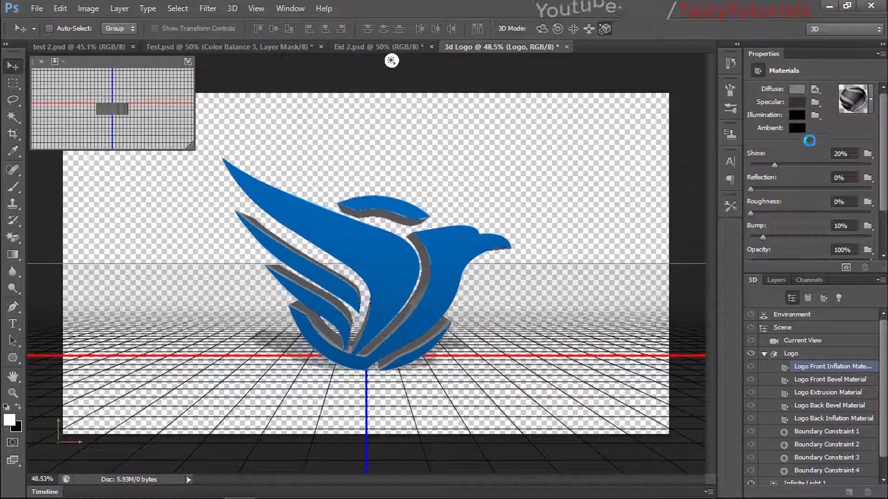
# Set the front inflation material's diffuse color to the saturated blue 1800ff.
pyautogui.click(797, 89)
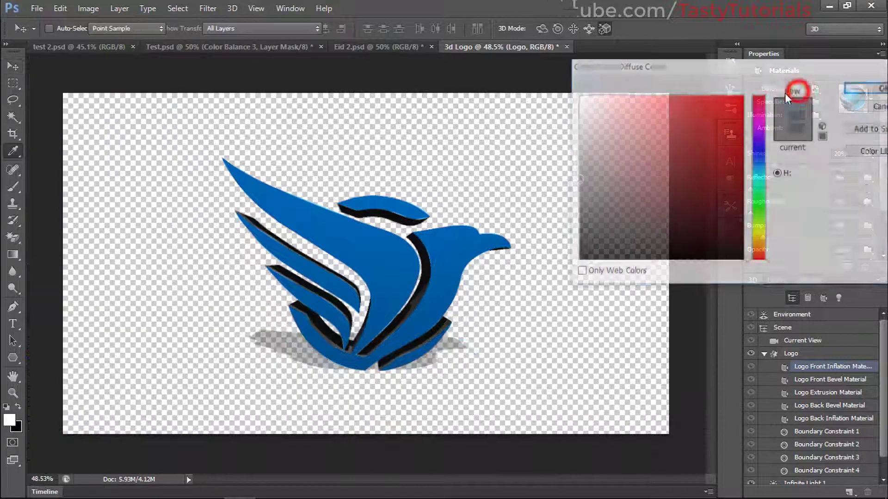
pyautogui.moveTo(723, 148); pyautogui.dragTo(741, 96)
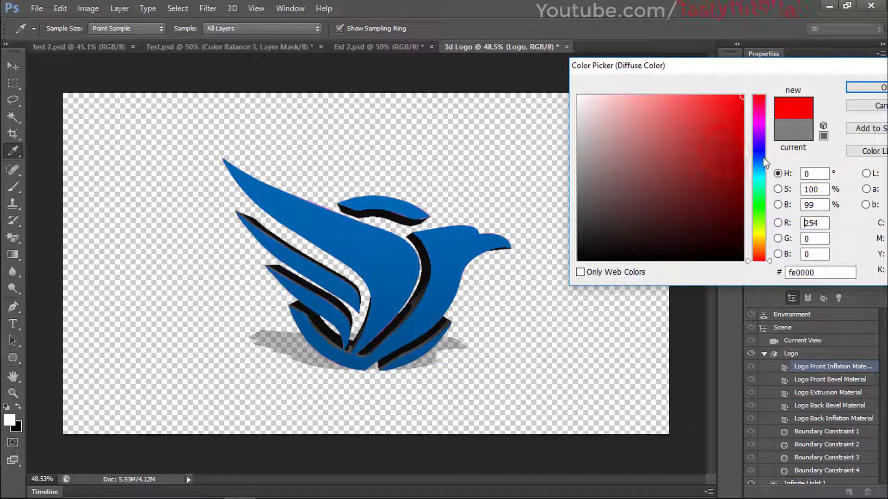
pyautogui.moveTo(758, 206); pyautogui.dragTo(756, 237)
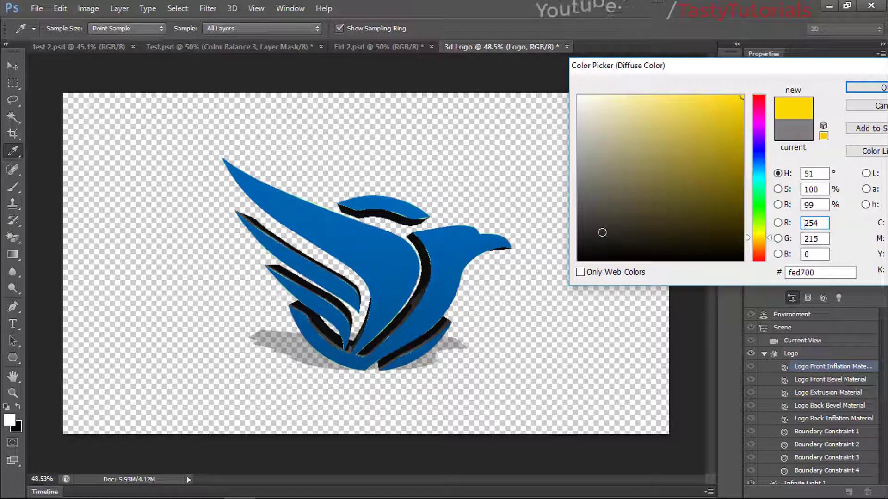
pyautogui.moveTo(759, 206); pyautogui.dragTo(756, 149)
pyautogui.moveTo(722, 118); pyautogui.dragTo(743, 96)
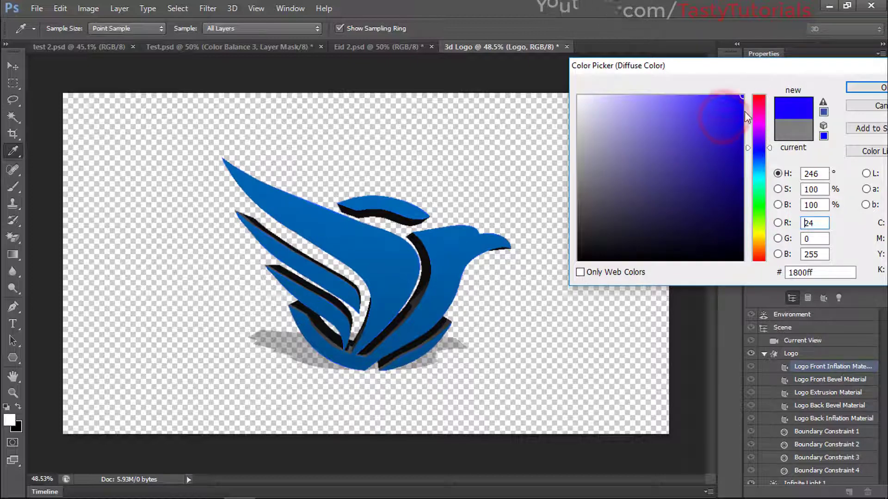
pyautogui.click(869, 88)
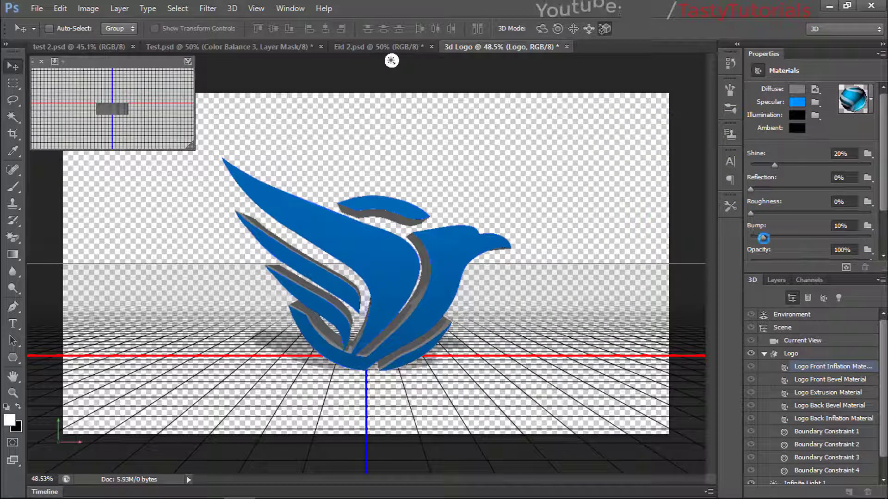
pyautogui.click(807, 420)
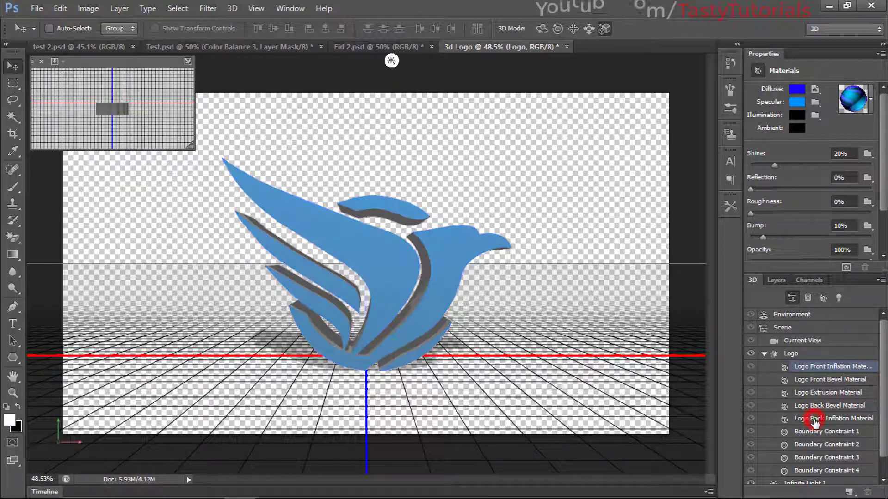
pyautogui.click(826, 398)
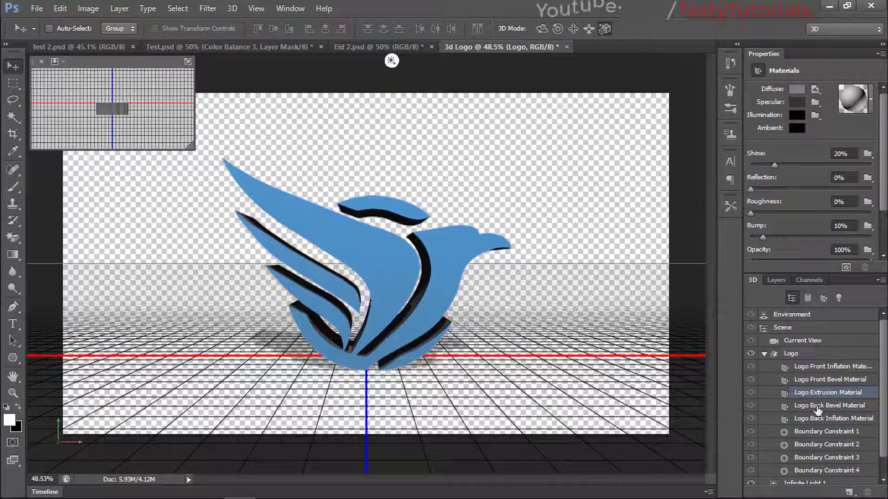
pyautogui.click(819, 405)
pyautogui.click(819, 394)
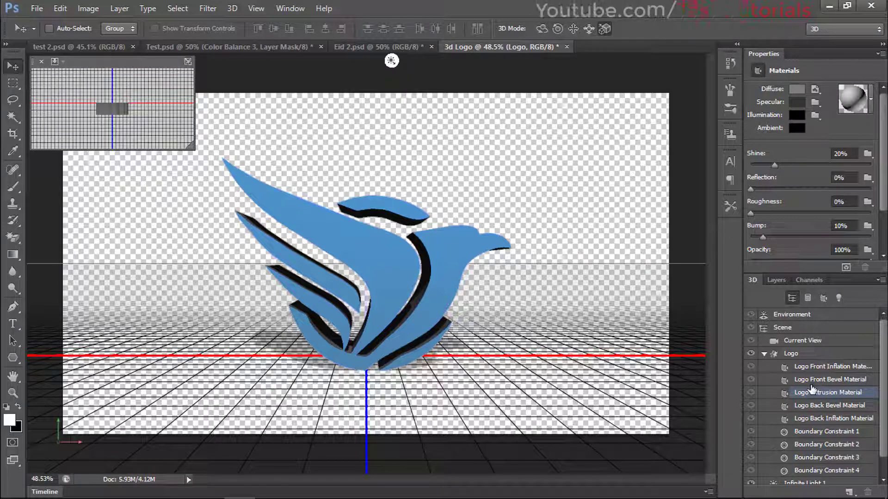
pyautogui.hotkey('ctrl', 'h')
pyautogui.hotkey('ctrl', 'h')
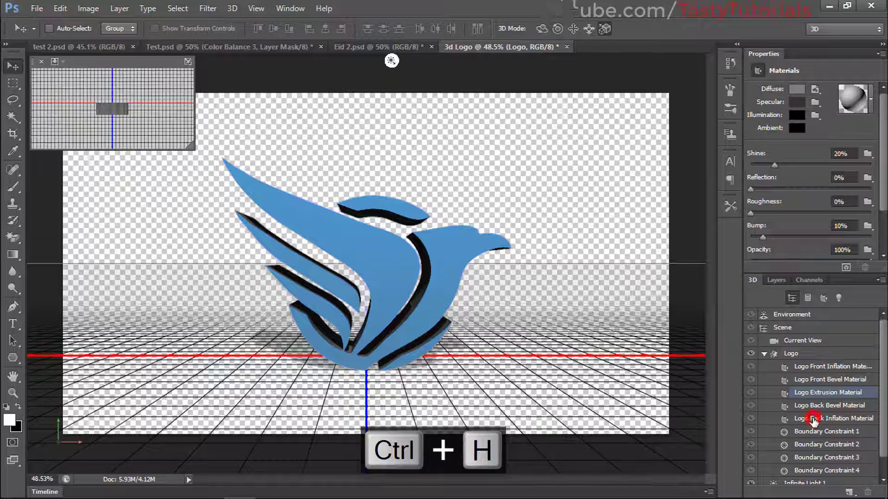
# Set the specular color of the Logo Extrusion, Back Bevel and Back Inflation materials together to orange ffa800.
pyautogui.click(813, 419)
pyautogui.keyDown('shift'); pyautogui.click(813, 392); pyautogui.keyUp('shift')
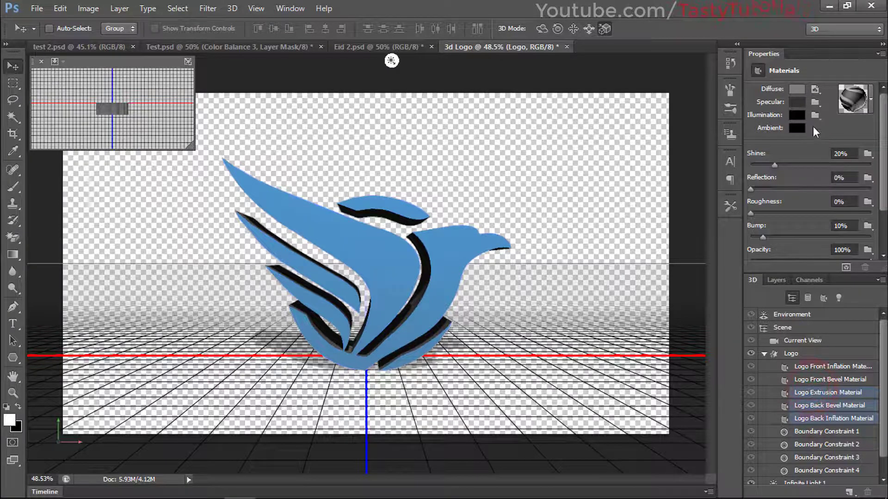
pyautogui.click(794, 103)
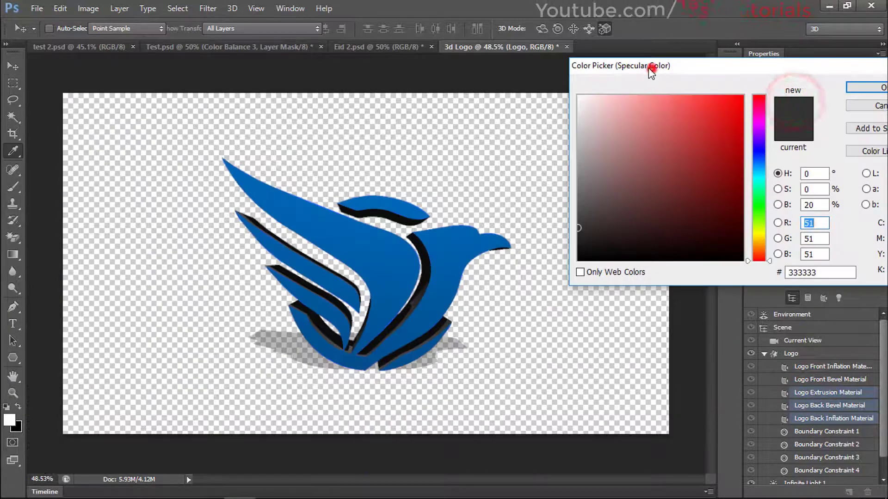
pyautogui.moveTo(648, 68); pyautogui.dragTo(639, 68)
pyautogui.moveTo(729, 116); pyautogui.dragTo(732, 98)
pyautogui.moveTo(744, 252)
pyautogui.mouseDown()
pyautogui.moveTo(757, 237)
pyautogui.moveTo(752, 255)
pyautogui.moveTo(753, 245)
pyautogui.mouseUp()
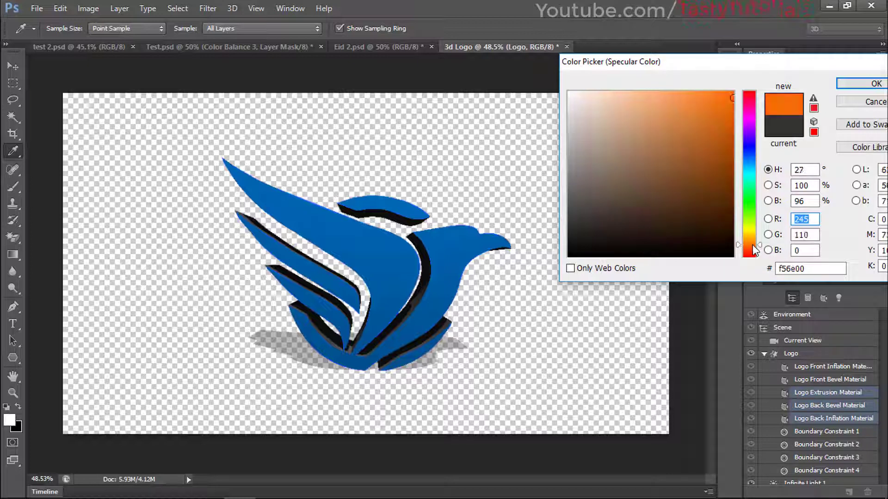
pyautogui.moveTo(728, 93); pyautogui.dragTo(733, 92)
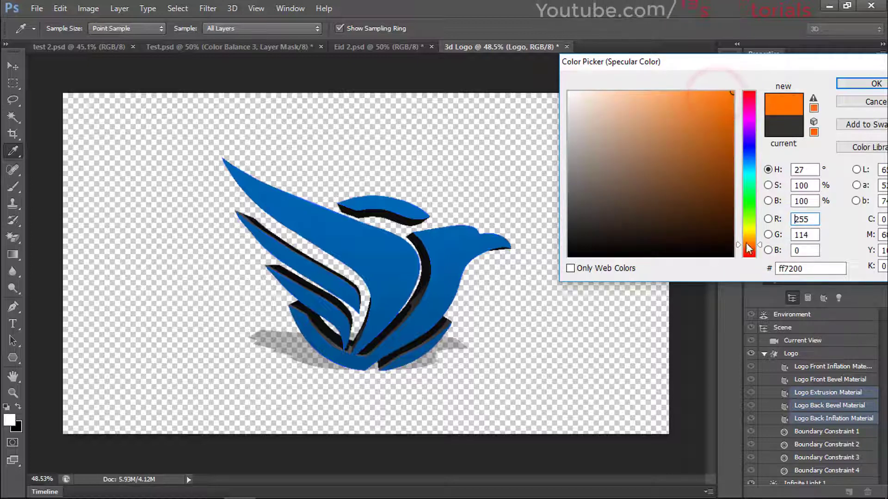
pyautogui.click(753, 241)
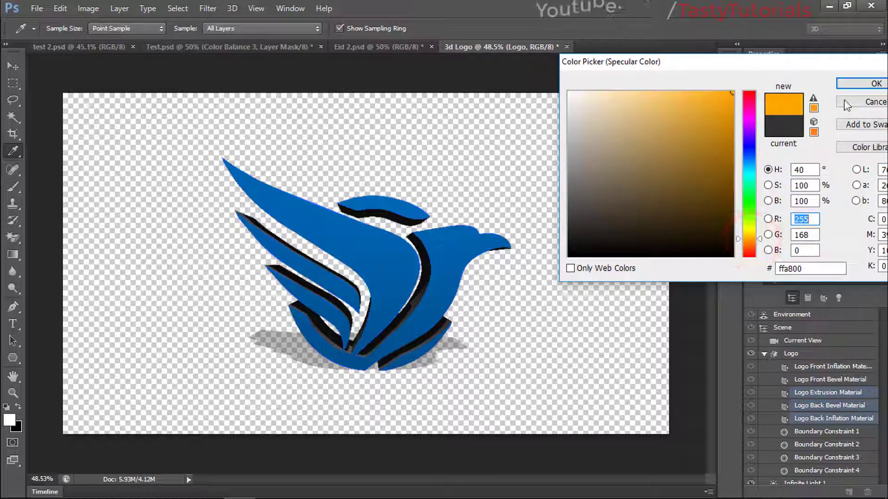
pyautogui.click(853, 83)
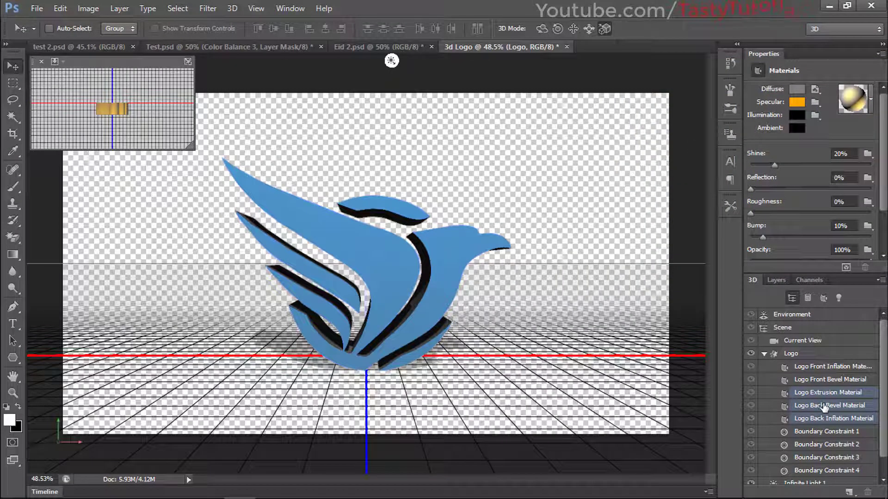
# Set the diffuse color of the three selected extrusion and back materials to an orange of about ffa200.
pyautogui.click(792, 91)
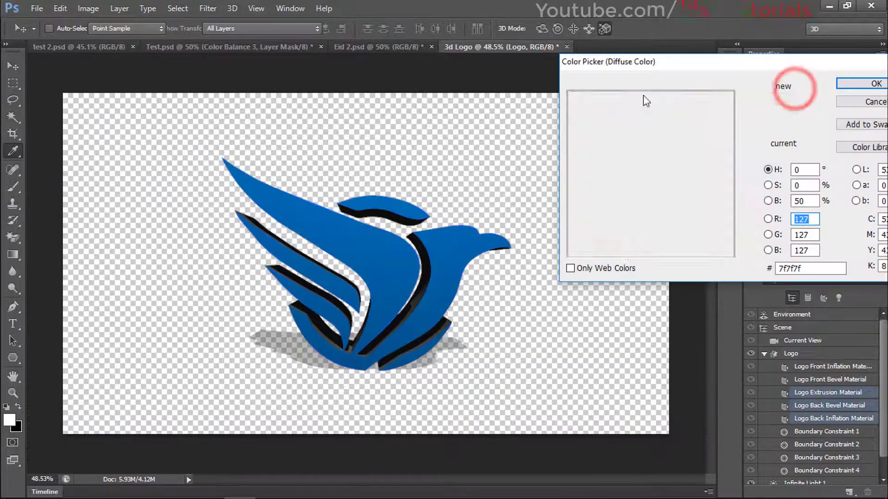
pyautogui.moveTo(656, 70); pyautogui.dragTo(649, 68)
pyautogui.moveTo(660, 125); pyautogui.dragTo(749, 84)
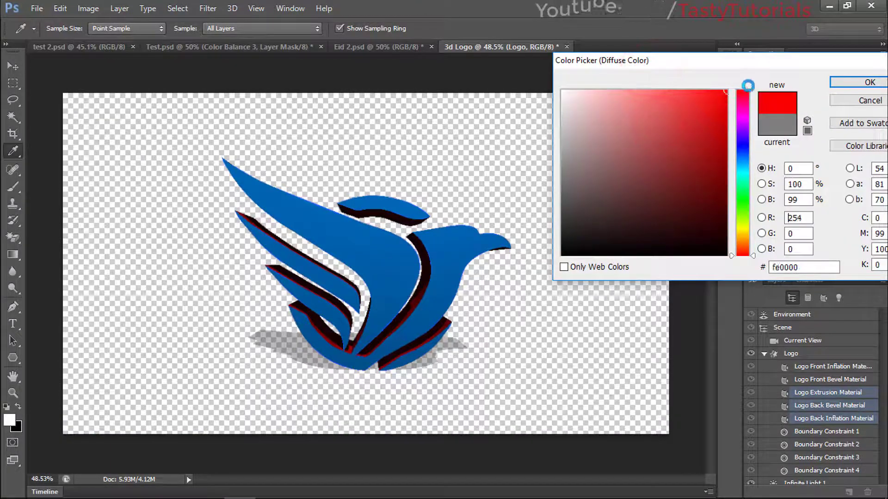
pyautogui.moveTo(740, 242); pyautogui.dragTo(744, 239)
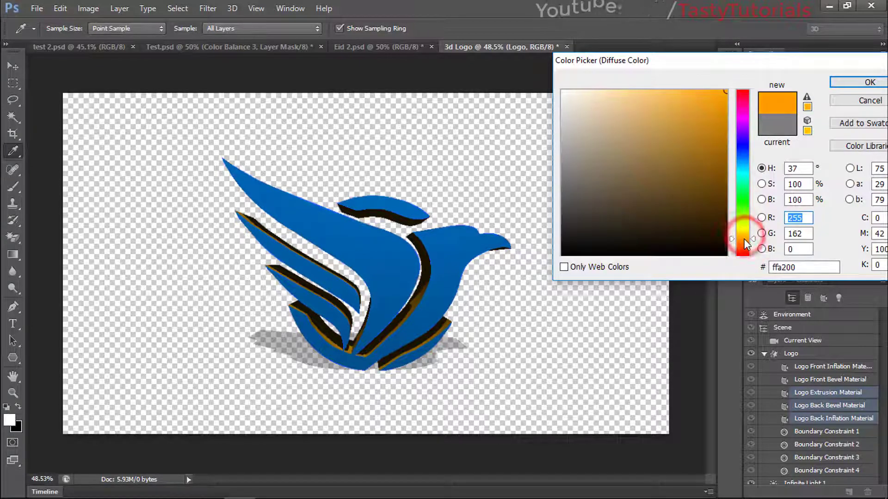
pyautogui.click(831, 86)
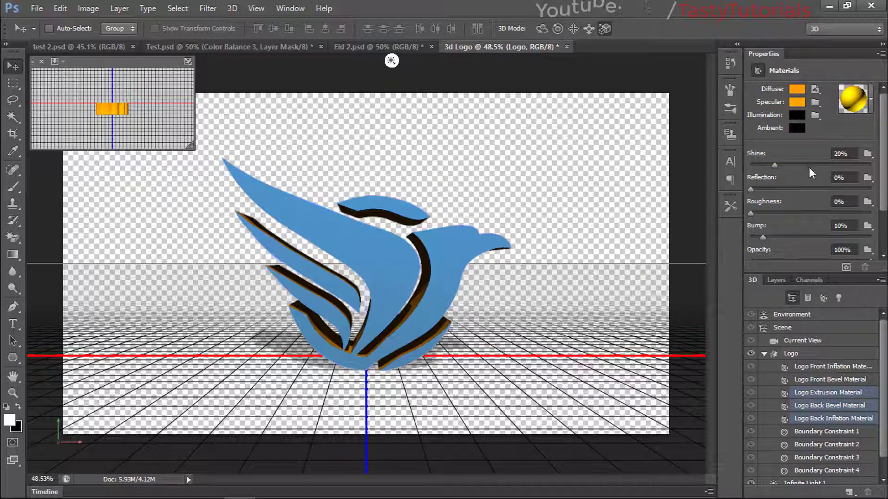
# Set the selected extrusion and back materials' shine to 50% and reflection to 10%.
pyautogui.click(837, 155)
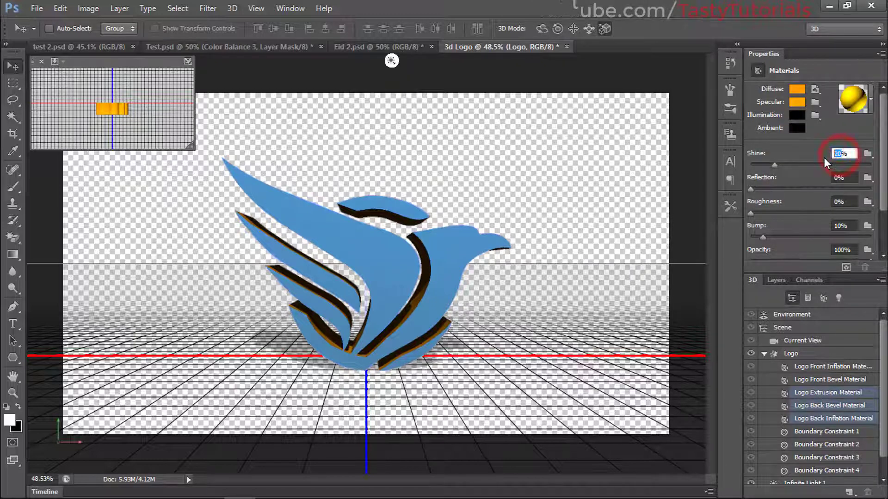
pyautogui.write('50')
pyautogui.press('Return')
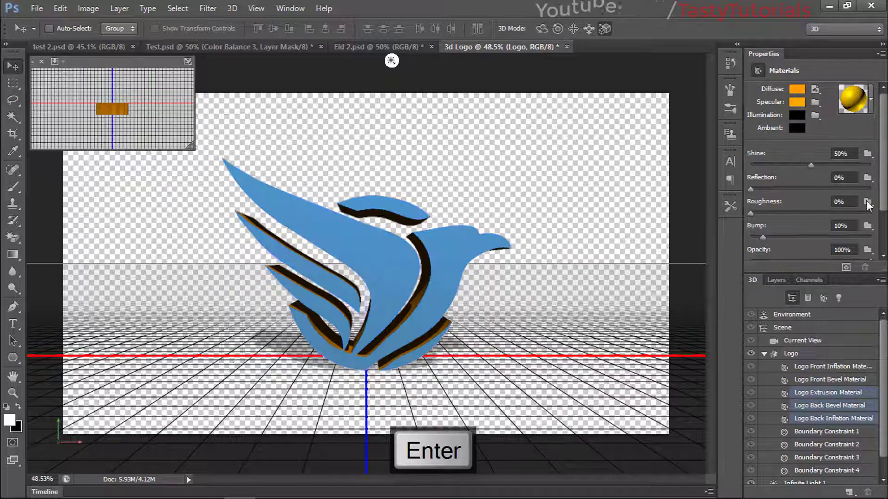
pyautogui.click(841, 179)
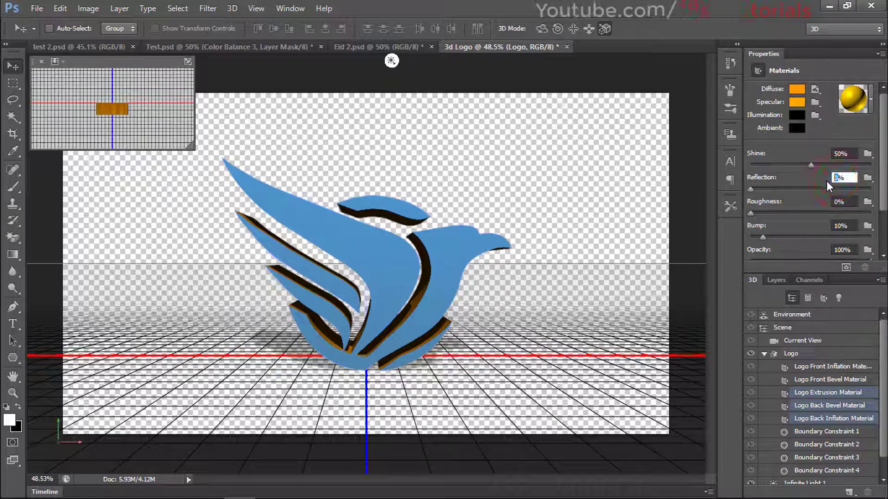
pyautogui.write('10')
pyautogui.press('Return')
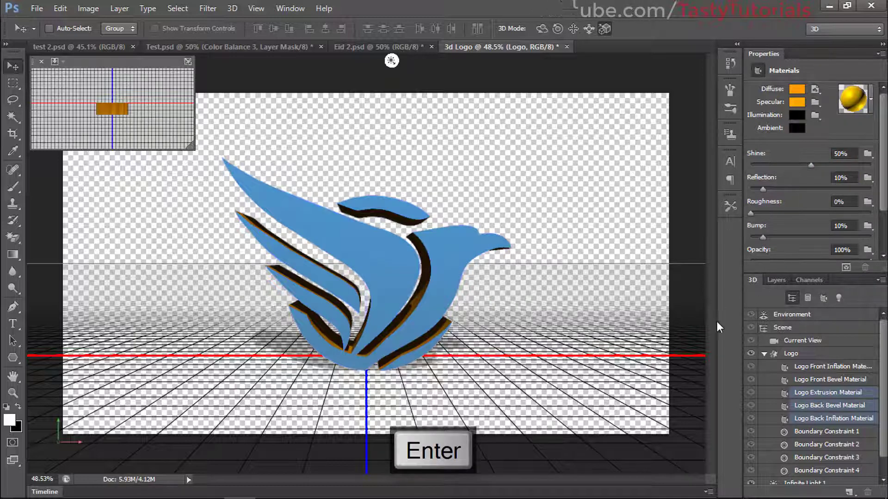
# Remove the diffuse texture from the selected extrusion and back materials.
pyautogui.moveTo(884, 178); pyautogui.dragTo(886, 137)
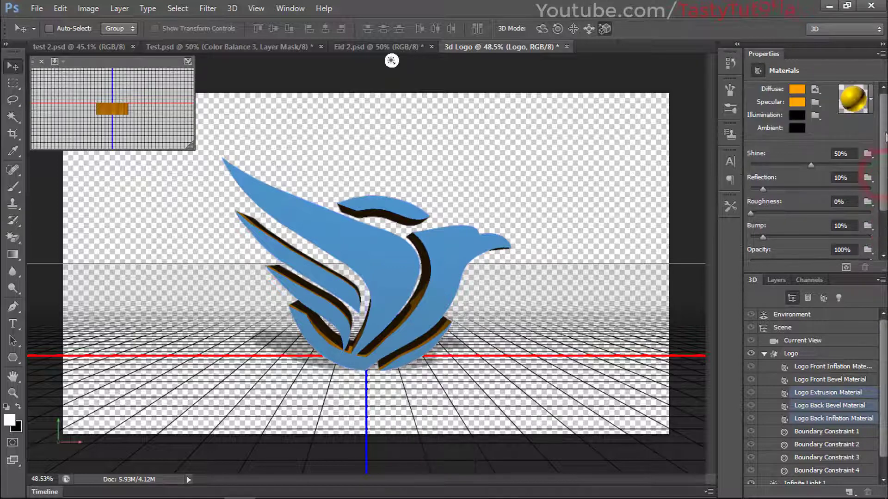
pyautogui.click(815, 90)
pyautogui.click(801, 166)
# Add a new empty layer and place it beneath the Logo layer.
pyautogui.click(773, 281)
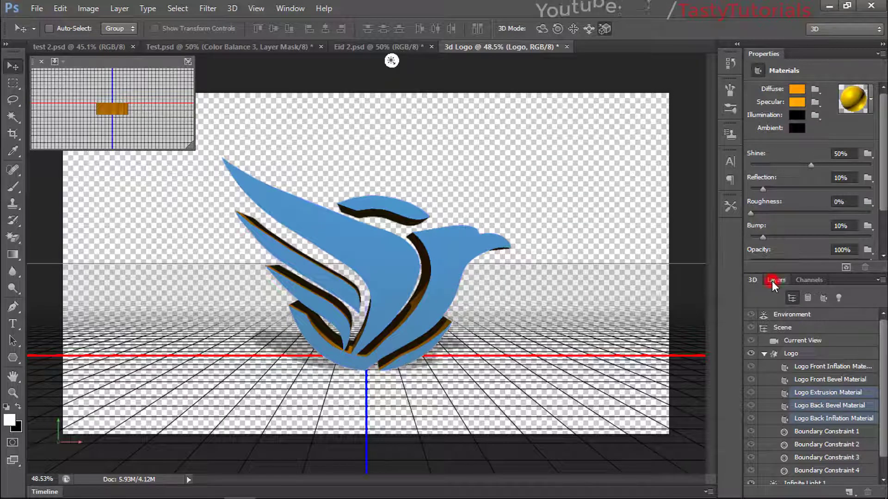
pyautogui.click(874, 356)
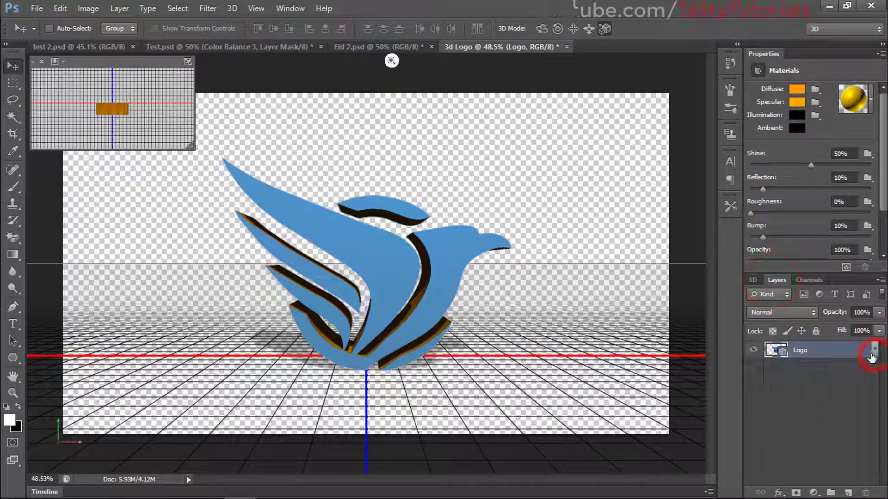
pyautogui.click(848, 493)
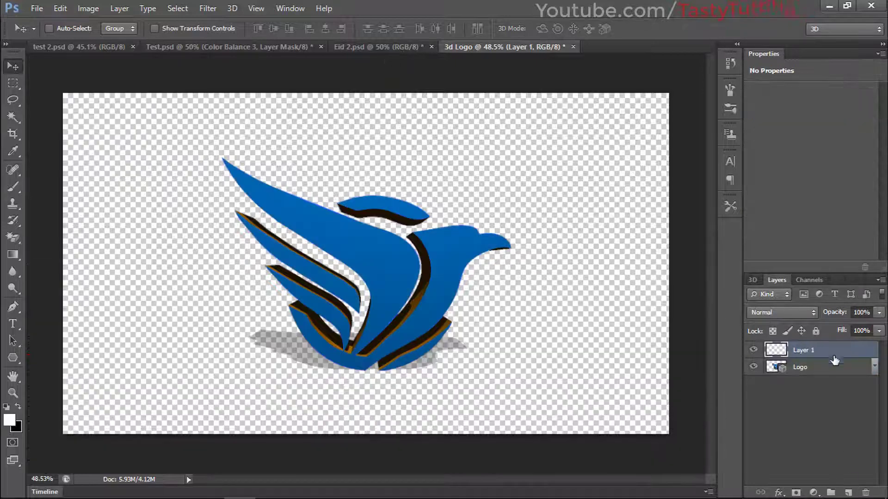
pyautogui.moveTo(830, 354); pyautogui.dragTo(812, 385)
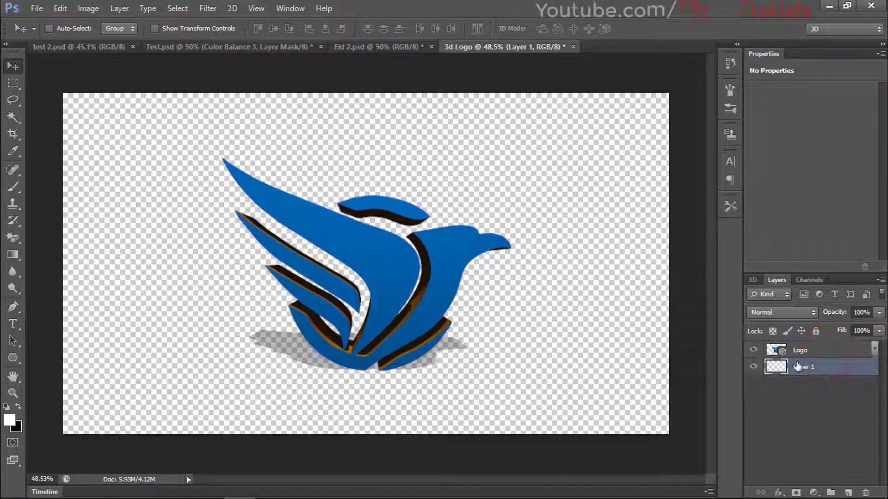
# Rename the new layer beneath Logo as BG and fill it with the white foreground color.
pyautogui.doubleClick(802, 368)
pyautogui.write('BG')
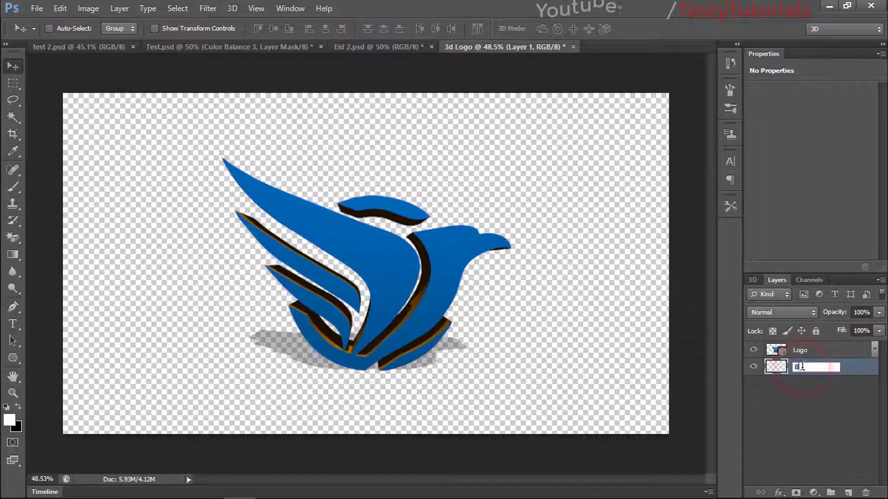
pyautogui.press('Return')
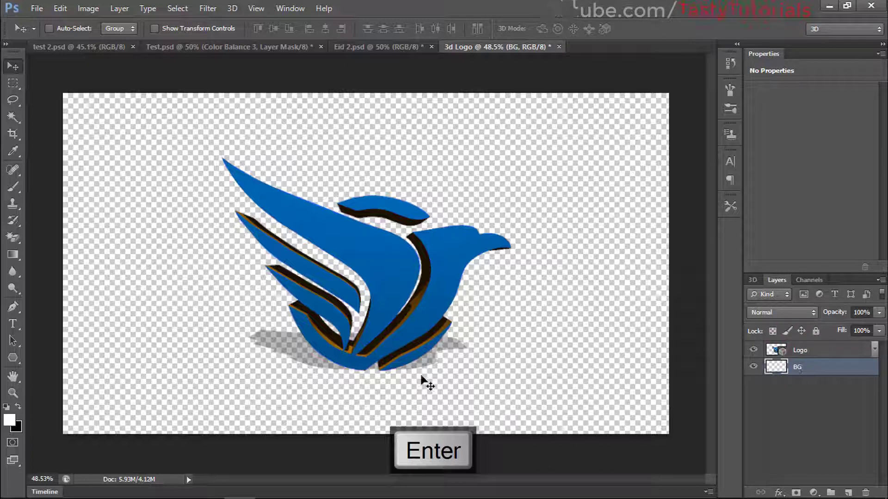
pyautogui.hotkey('alt', 'BackSpace')
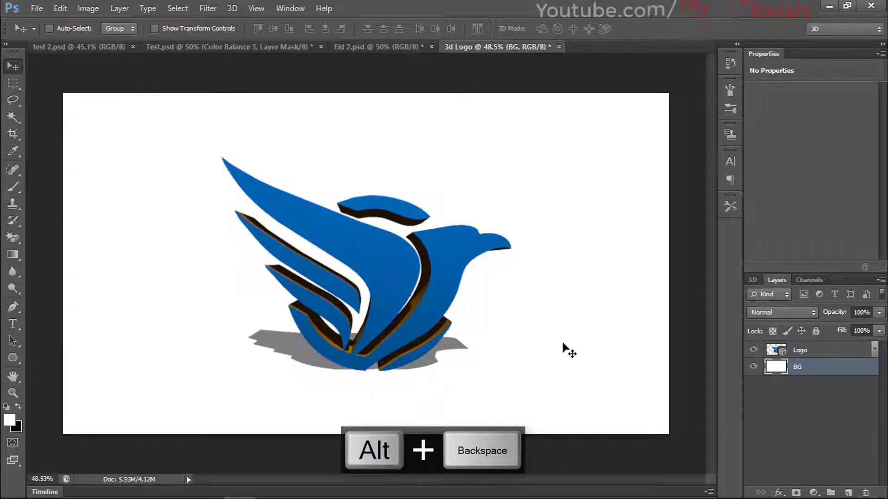
# Convert the BG layer to a 3D postcard and merge it with the Logo layer.
pyautogui.rightClick(809, 368)
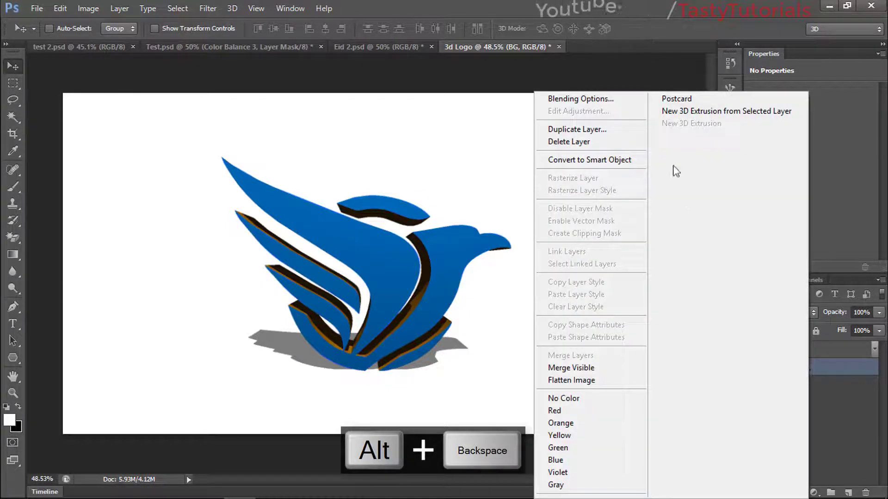
pyautogui.click(673, 103)
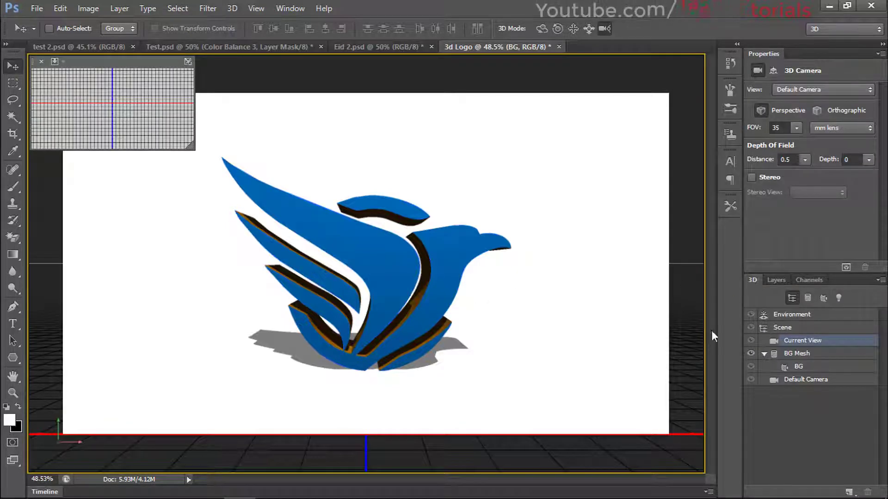
pyautogui.click(773, 278)
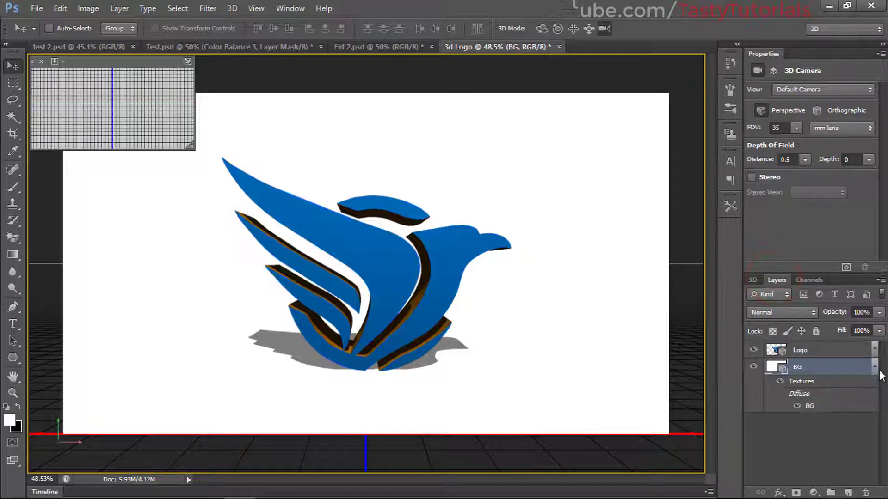
pyautogui.click(877, 370)
pyautogui.keyDown('shift'); pyautogui.click(825, 350); pyautogui.keyUp('shift')
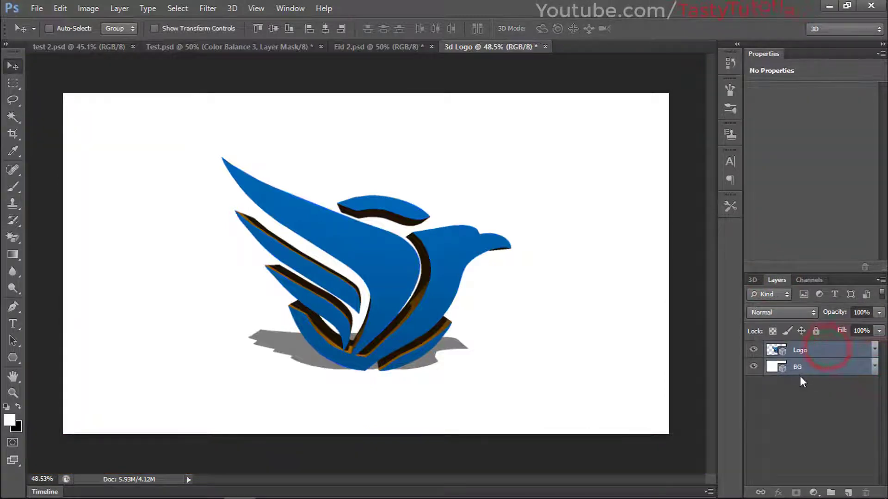
pyautogui.hotkey('ctrl', 'e')
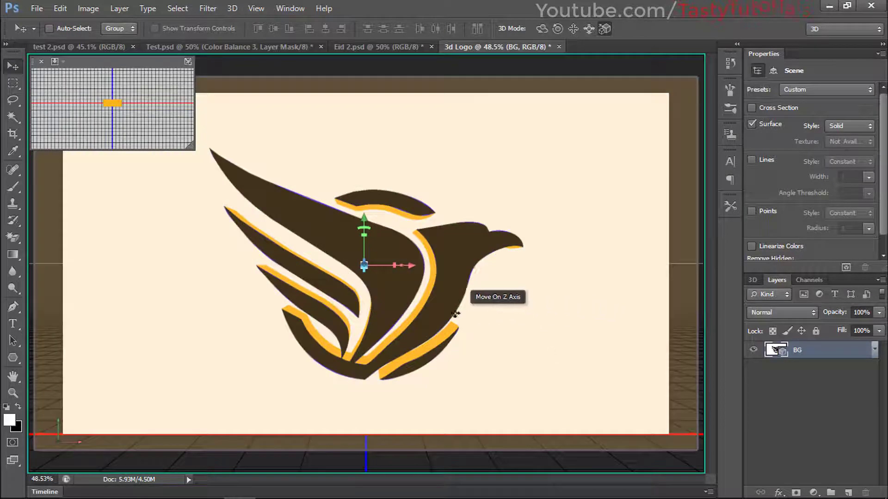
# Set the environment's ground plane shadow opacity to 100% for the merged 3D scene.
pyautogui.click(752, 282)
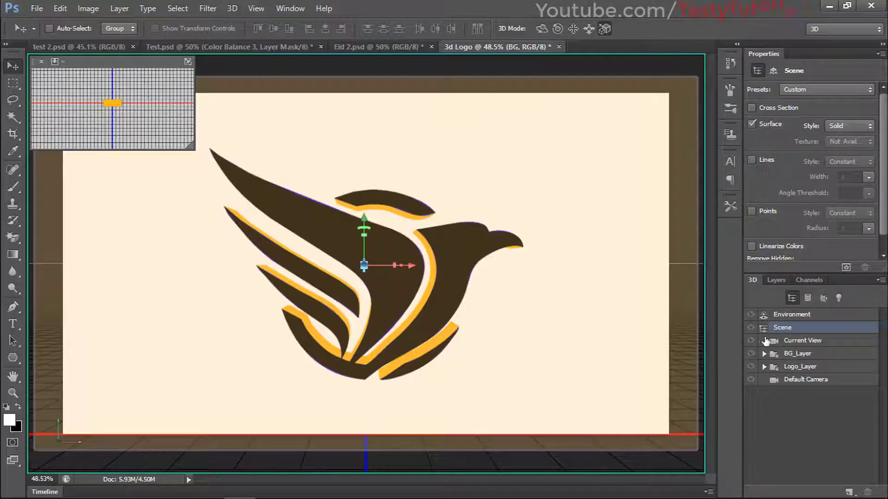
pyautogui.click(788, 318)
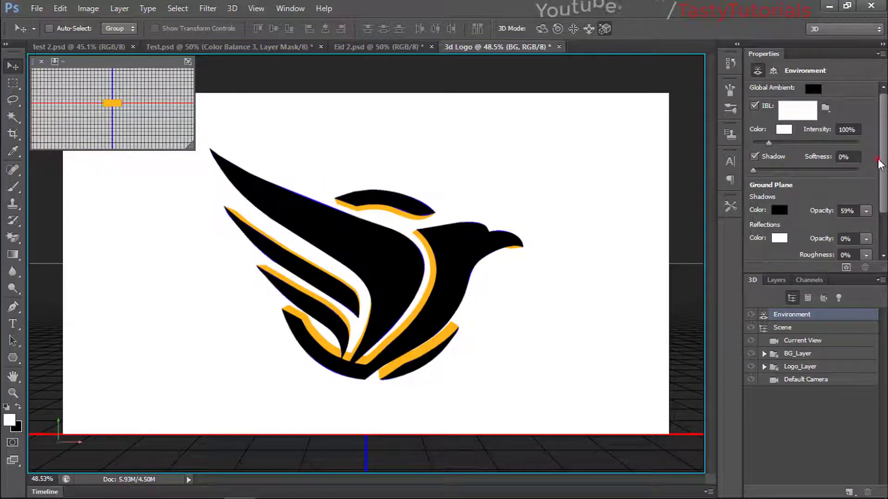
pyautogui.moveTo(880, 185); pyautogui.dragTo(883, 212)
pyautogui.click(866, 183)
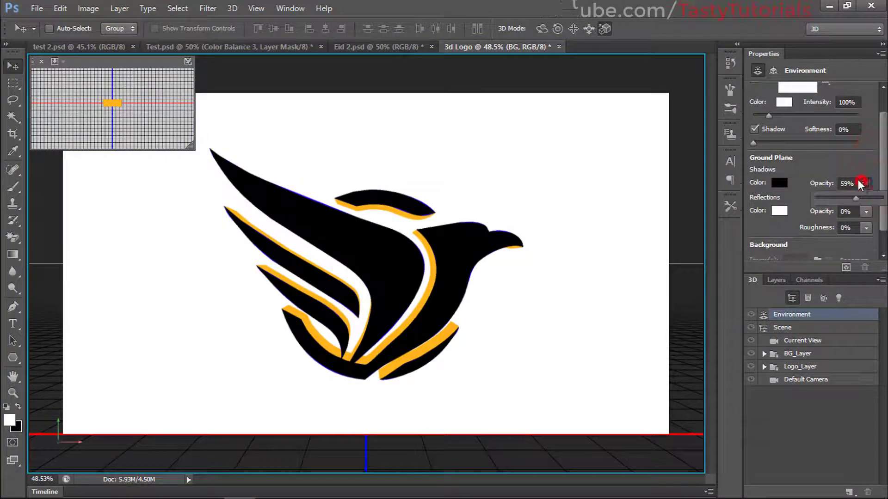
pyautogui.moveTo(879, 207); pyautogui.dragTo(877, 200)
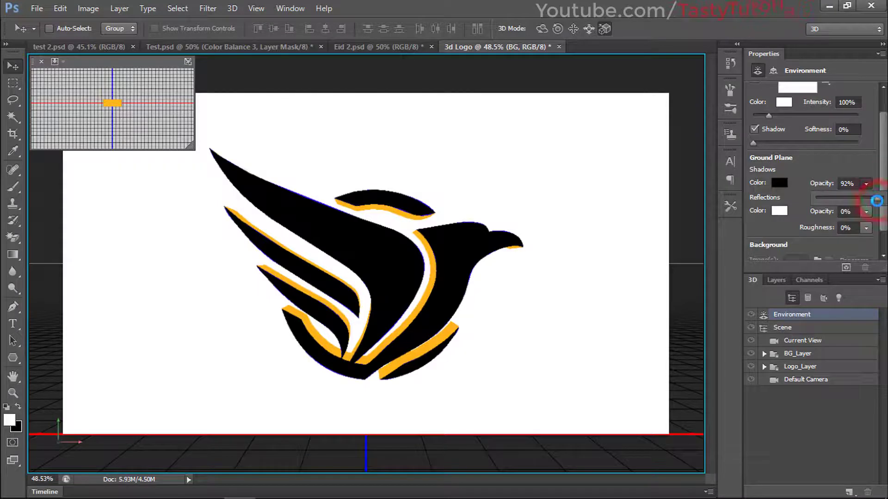
pyautogui.click(853, 184)
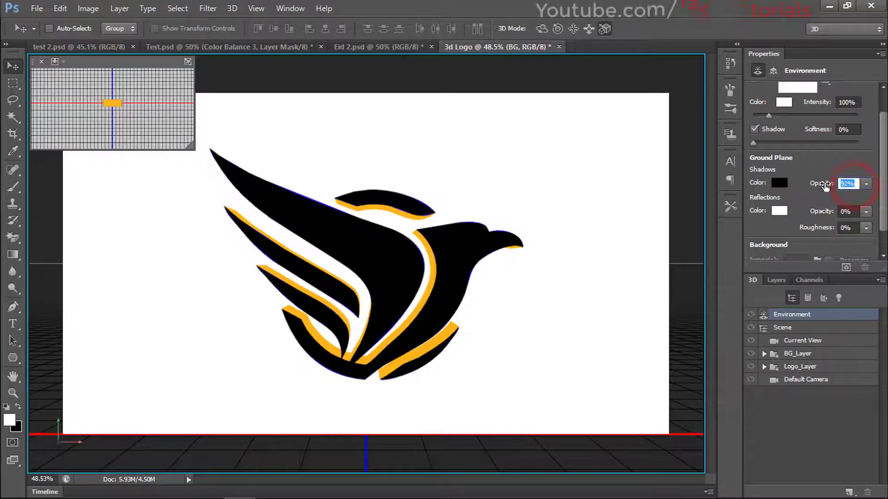
pyautogui.press('Return')
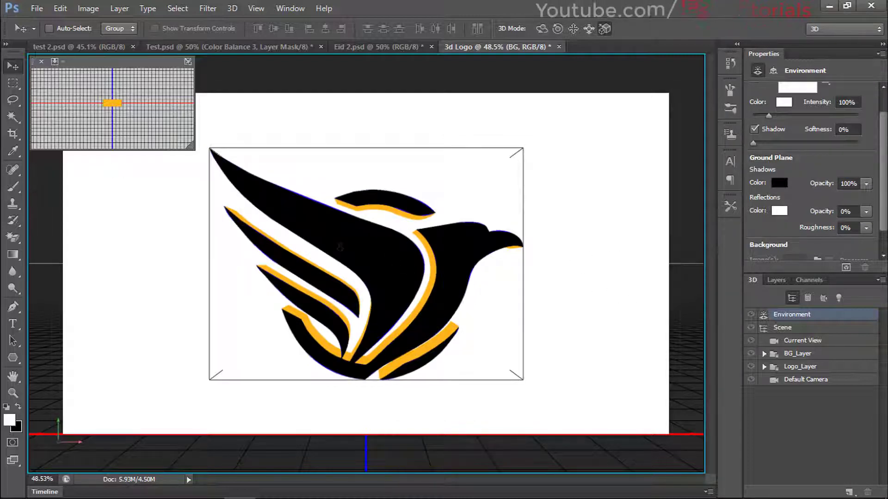
# Render the merged 3D scene, then stop and run the render again to refine the glow before ending it.
pyautogui.click(232, 9)
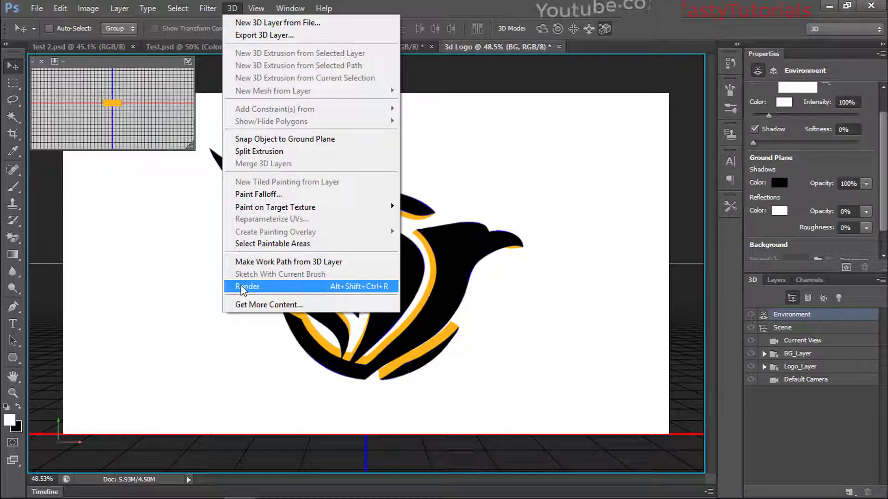
pyautogui.click(298, 289)
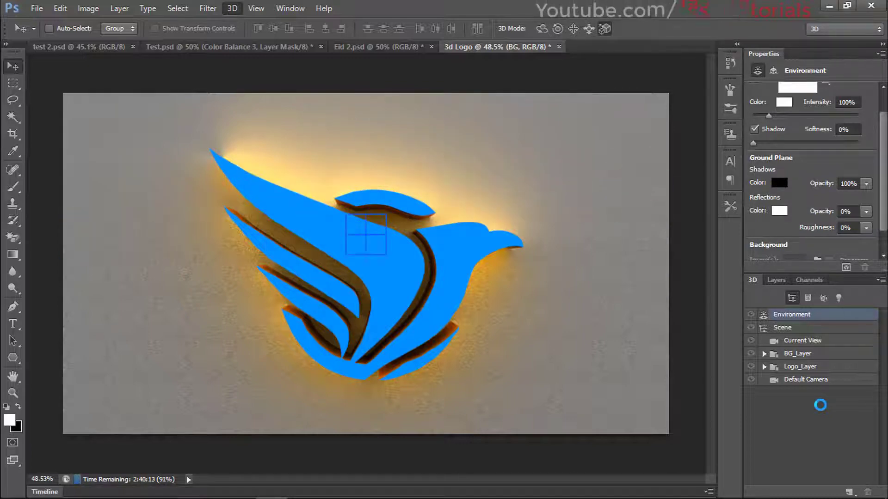
pyautogui.press('Escape')
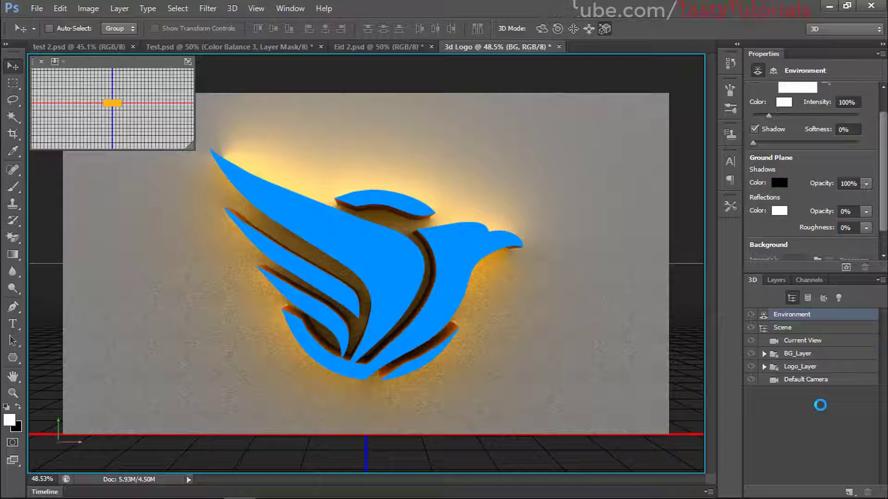
pyautogui.hotkey('ctrl', 'alt', 'shift', 'r')
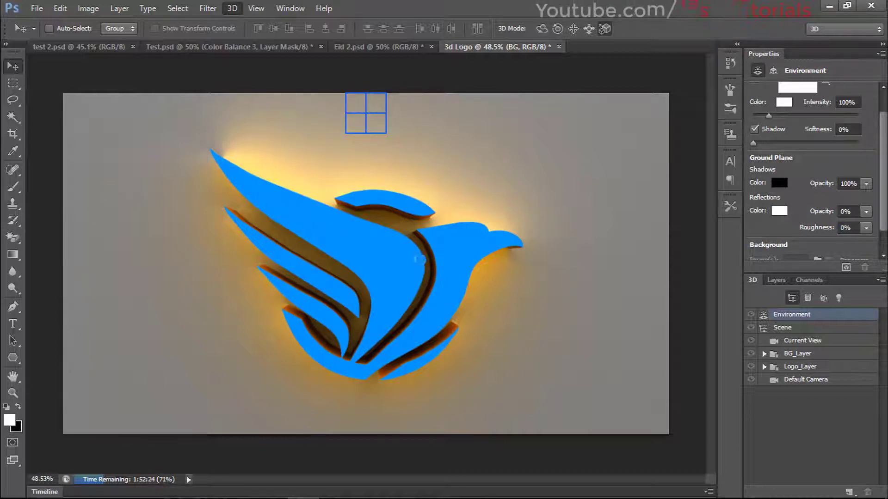
pyautogui.click(555, 215)
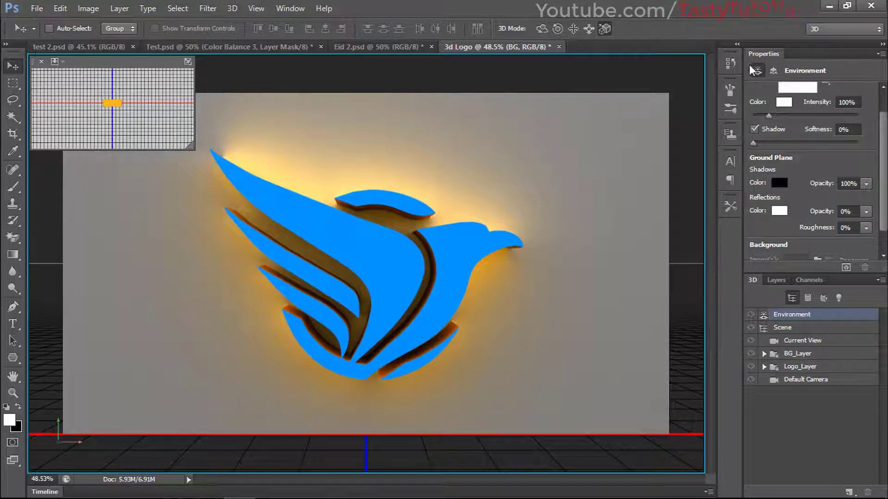
# Switch to the Essentials workspace and convert the rendered BG layer to a Smart Object.
pyautogui.click(823, 29)
pyautogui.click(827, 44)
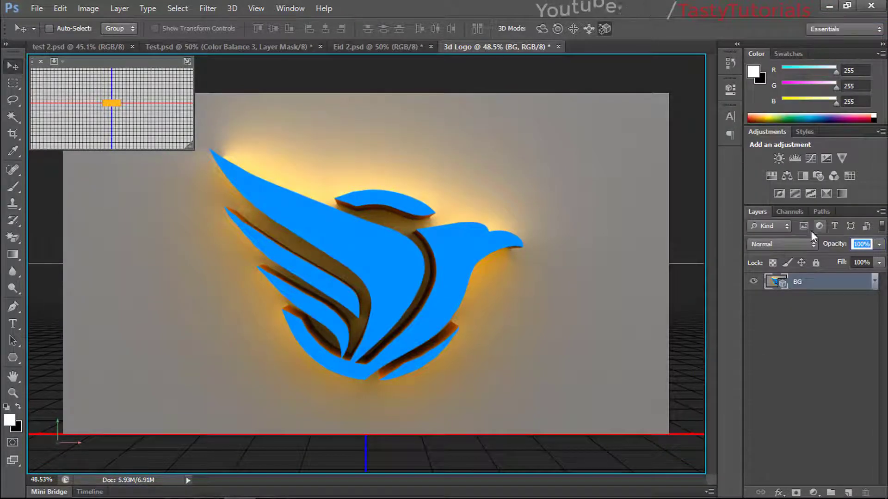
pyautogui.rightClick(823, 289)
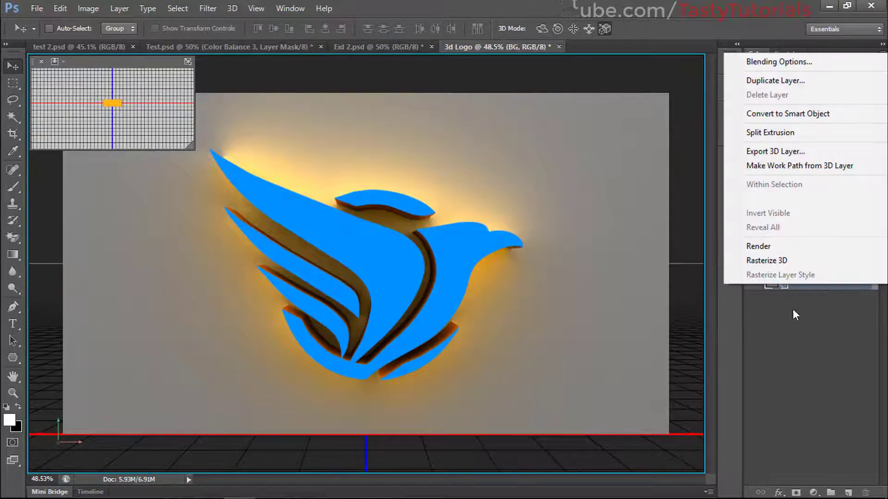
pyautogui.click(784, 113)
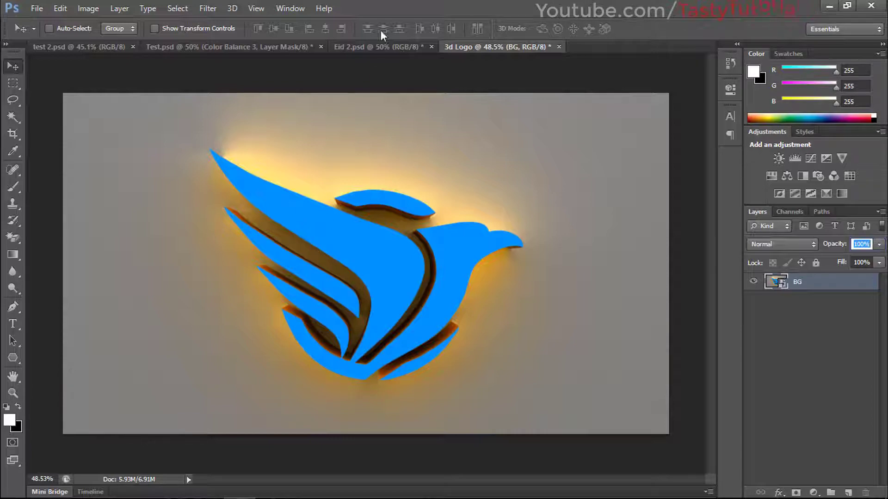
pyautogui.click(324, 9)
pyautogui.click(324, 9)
pyautogui.click(819, 350)
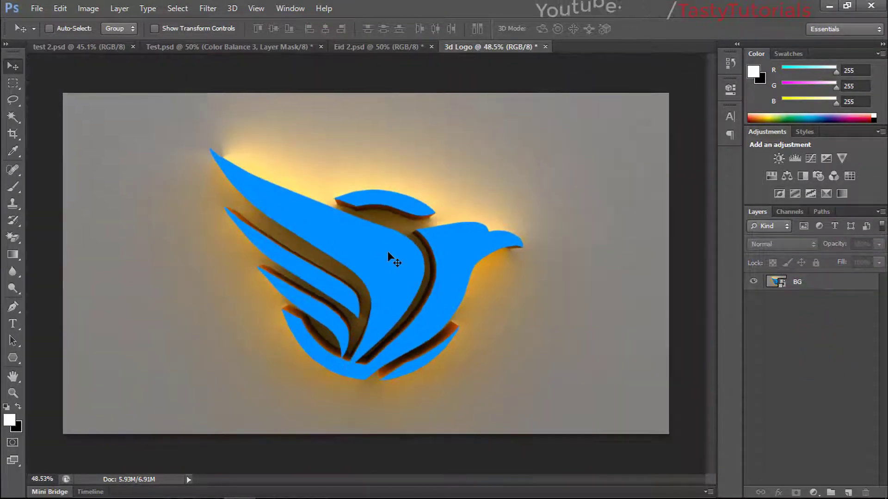
# Select all the blue face areas of the eagle on the BG layer with the Magic Wand at tolerance 32.
pyautogui.click(810, 283)
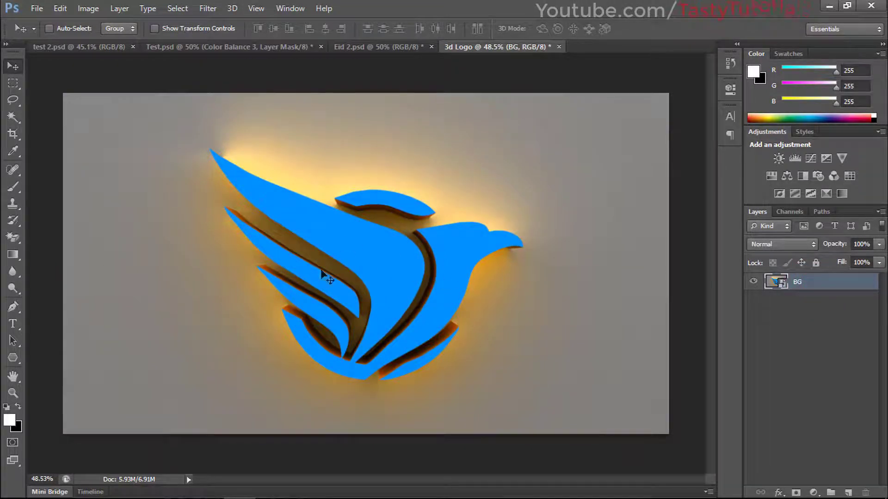
pyautogui.moveTo(13, 116); pyautogui.dragTo(65, 131)
pyautogui.hotkey('ctrl', 'd')
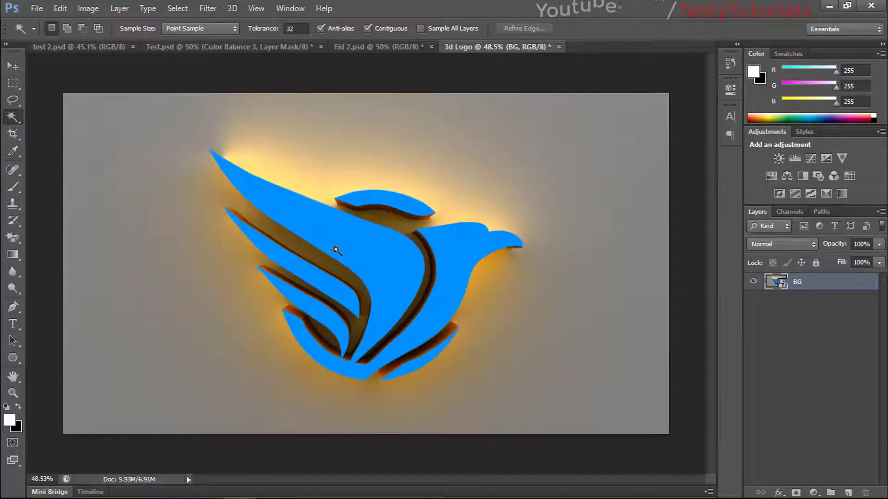
pyautogui.click(348, 237)
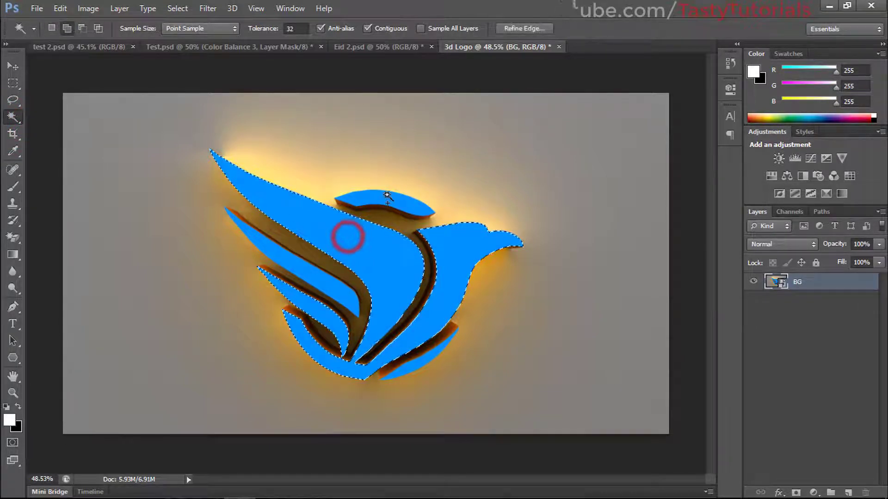
pyautogui.keyDown('shift'); pyautogui.click(383, 198); pyautogui.keyUp('shift')
pyautogui.keyDown('shift'); pyautogui.click(290, 259); pyautogui.keyUp('shift')
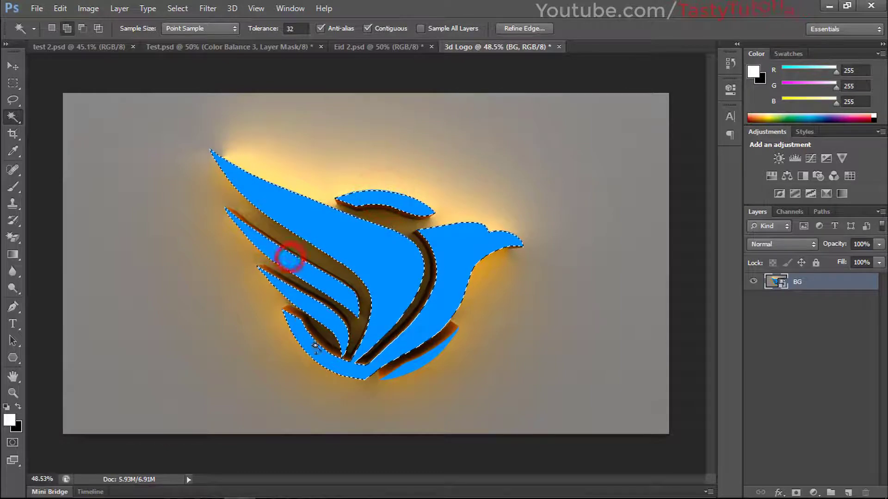
pyautogui.keyDown('shift'); pyautogui.click(422, 365); pyautogui.keyUp('shift')
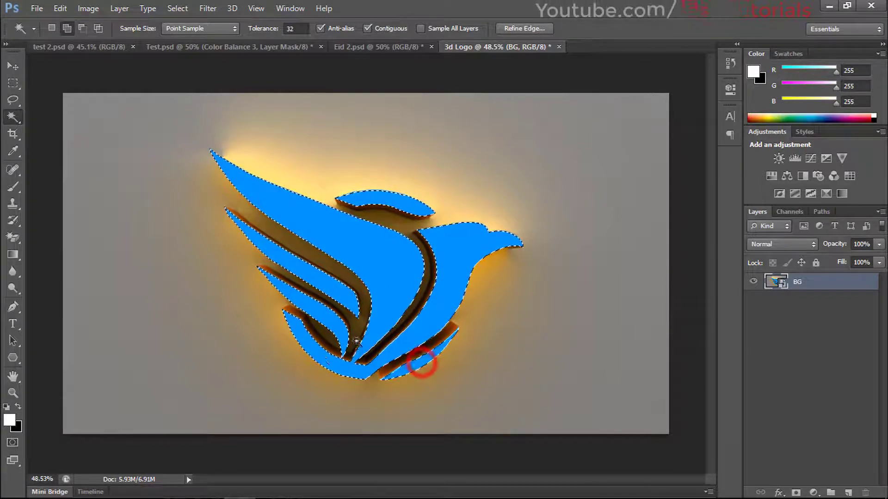
# Add a new layer above BG and name it Face, keeping the selection of the blue areas active.
pyautogui.scroll(2, 426, 238)
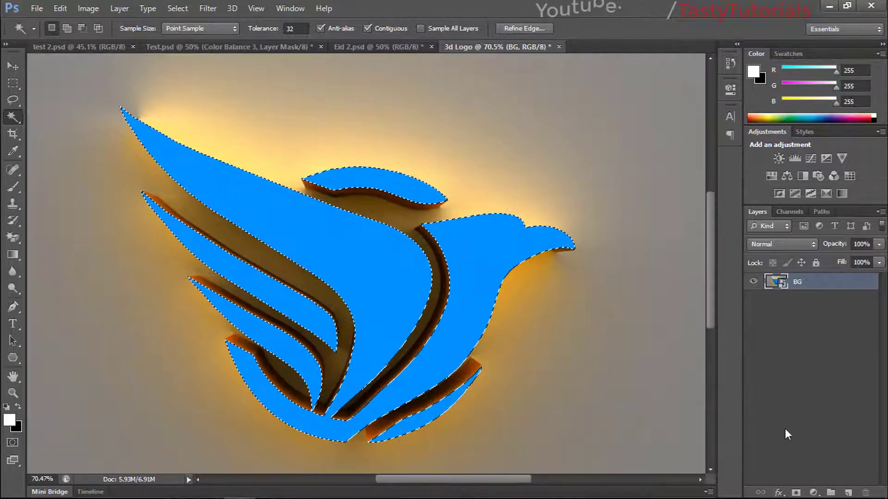
pyautogui.click(848, 492)
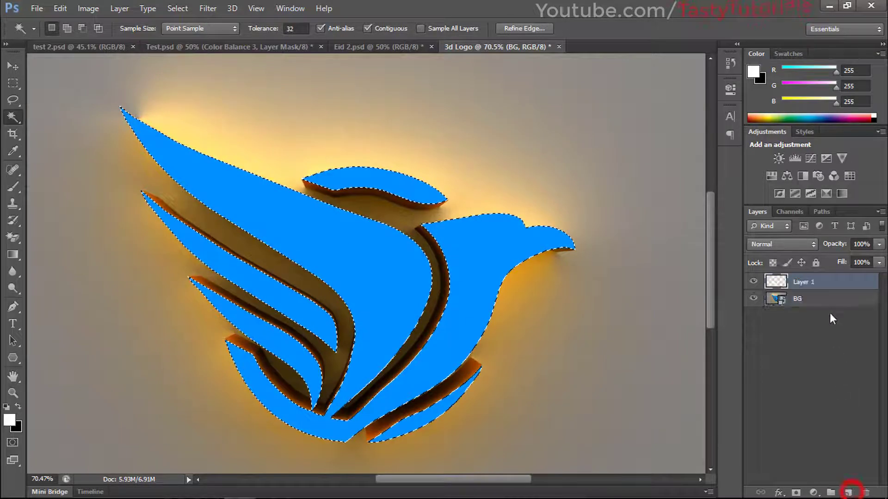
pyautogui.doubleClick(804, 282)
pyautogui.write('Face')
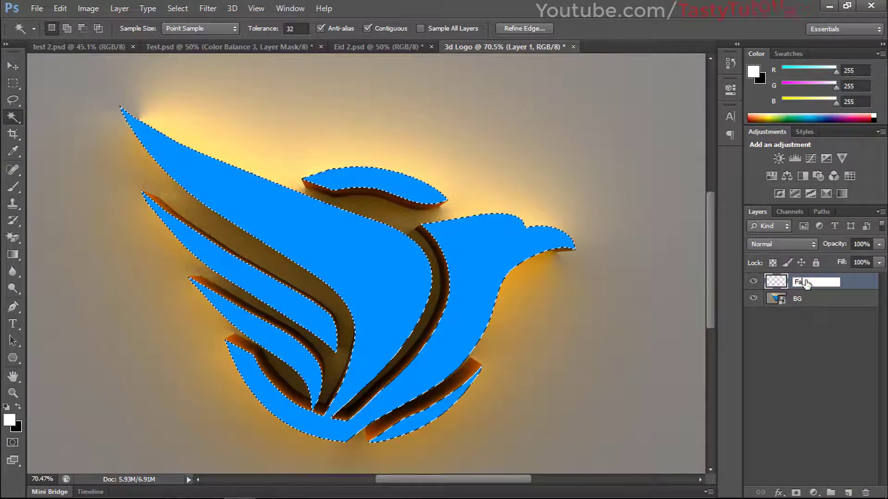
pyautogui.press('Return')
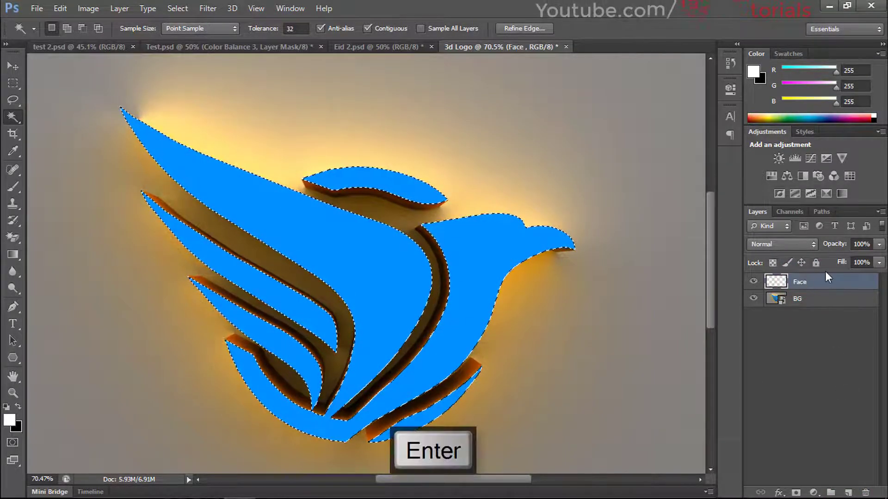
# Fill the selected face areas on the Face layer with orange ff9600 and deselect.
pyautogui.scroll(-3, 408, 242)
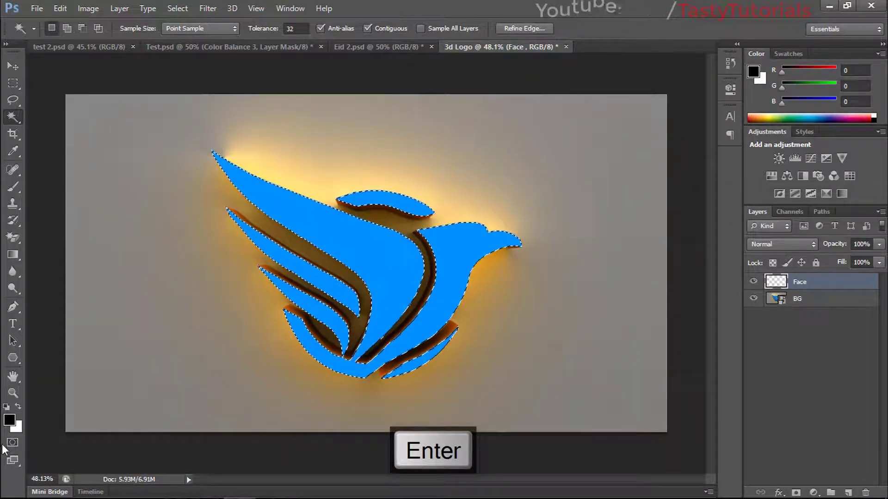
pyautogui.press('d')
pyautogui.click(10, 419)
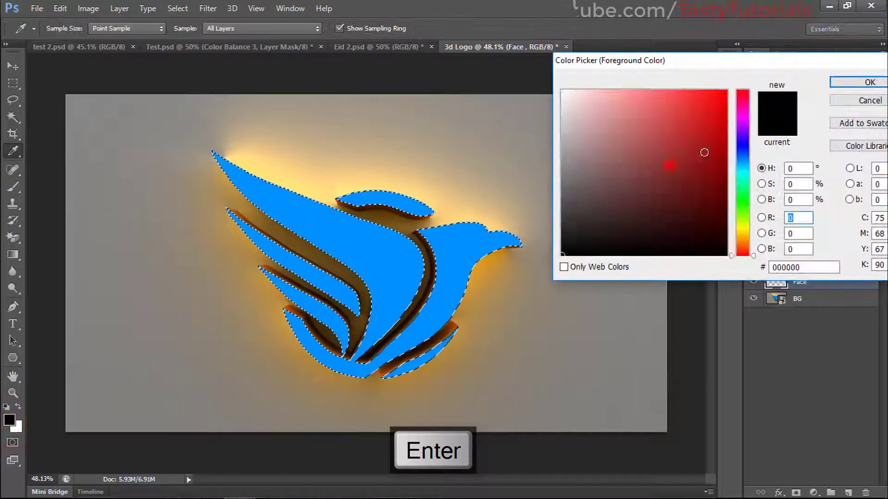
pyautogui.write('255')
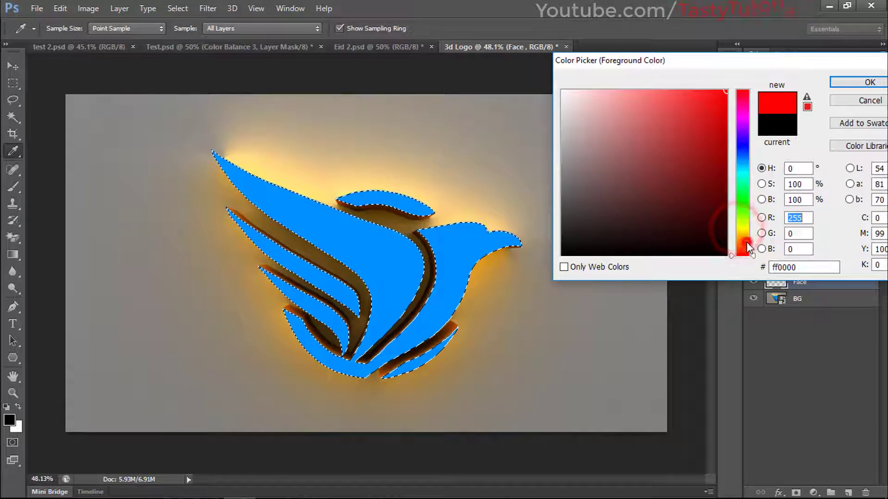
pyautogui.moveTo(745, 249); pyautogui.dragTo(744, 242)
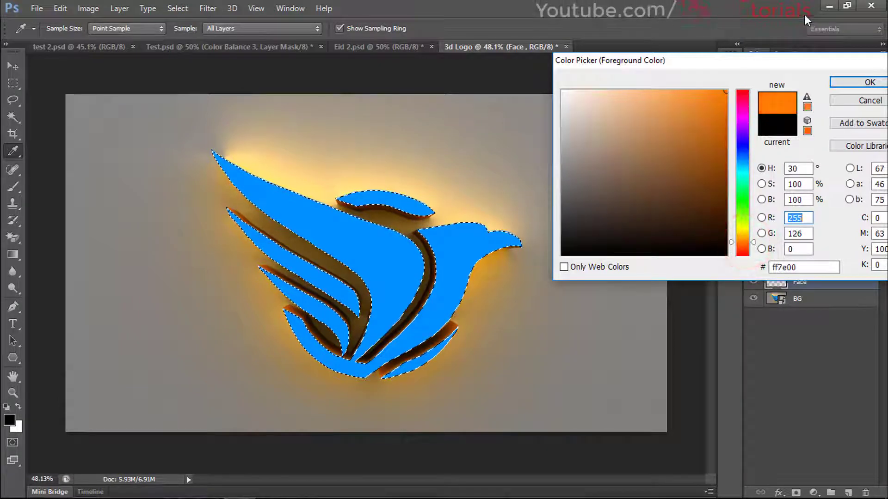
pyautogui.click(744, 240)
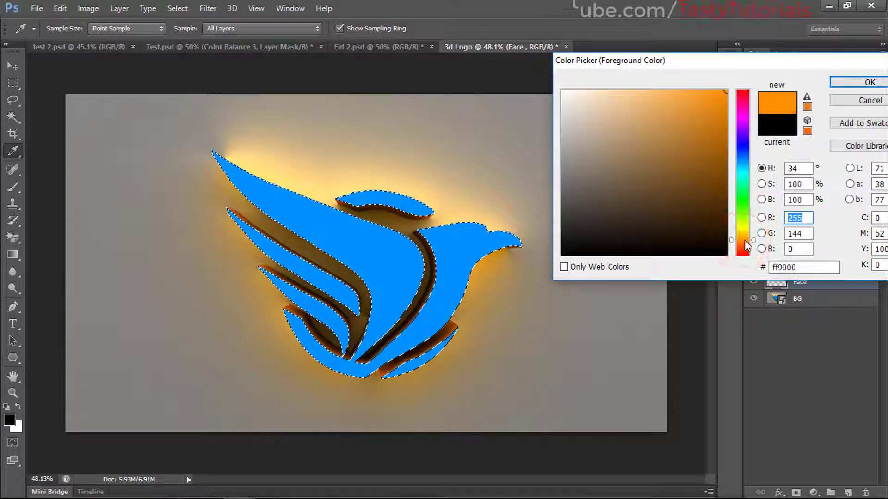
pyautogui.click(745, 240)
pyautogui.click(847, 83)
pyautogui.press('w')
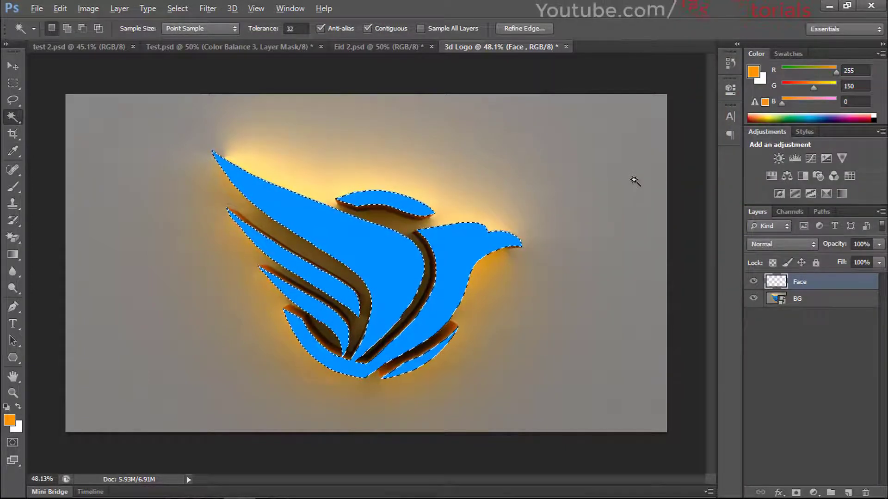
pyautogui.hotkey('alt', 'BackSpace')
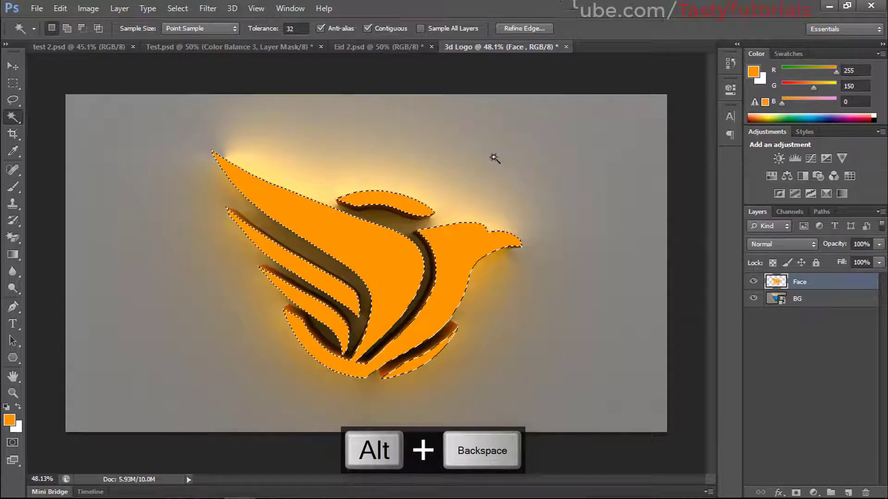
pyautogui.hotkey('ctrl', 'd')
# Load the Face layer's shape as a selection, refill it with the lighter orange ffae00, and deselect.
pyautogui.scroll(3, 343, 273)
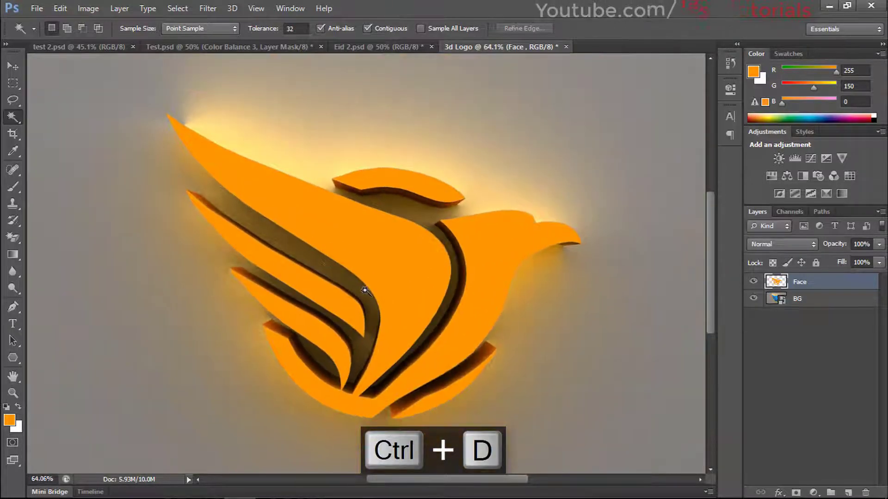
pyautogui.scroll(-1, 366, 296)
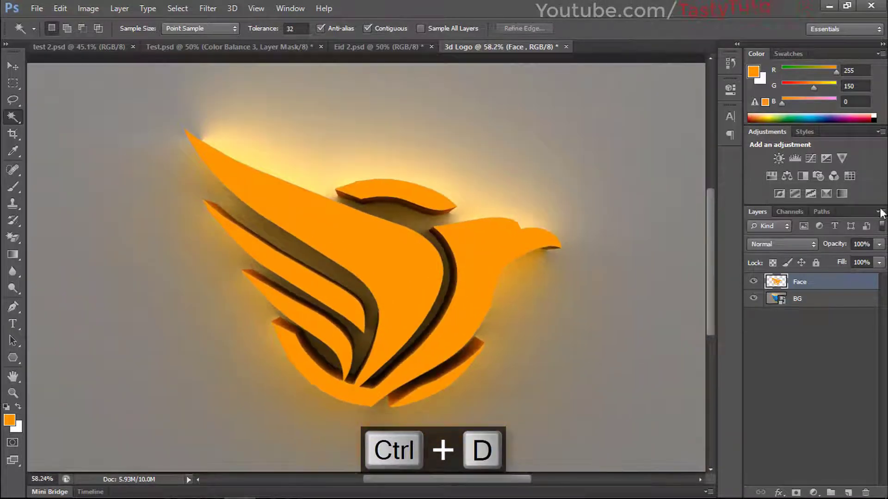
pyautogui.keyDown('ctrl'); pyautogui.click(780, 284); pyautogui.keyUp('ctrl')
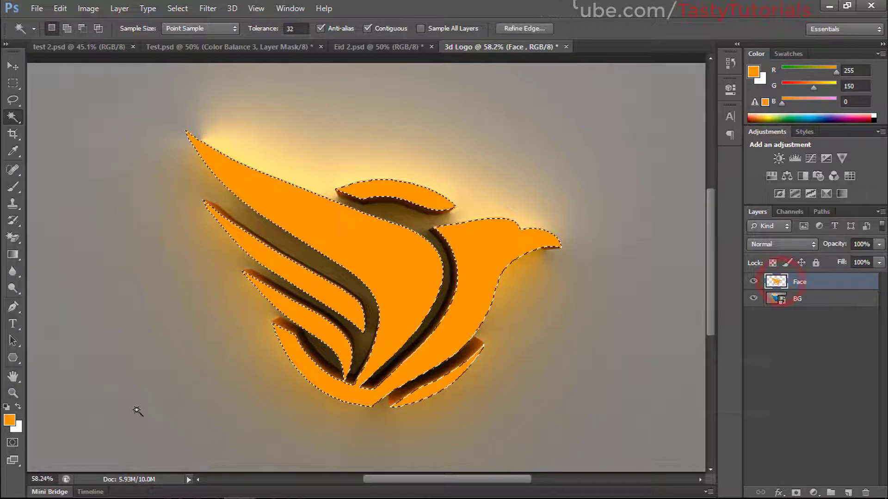
pyautogui.click(9, 419)
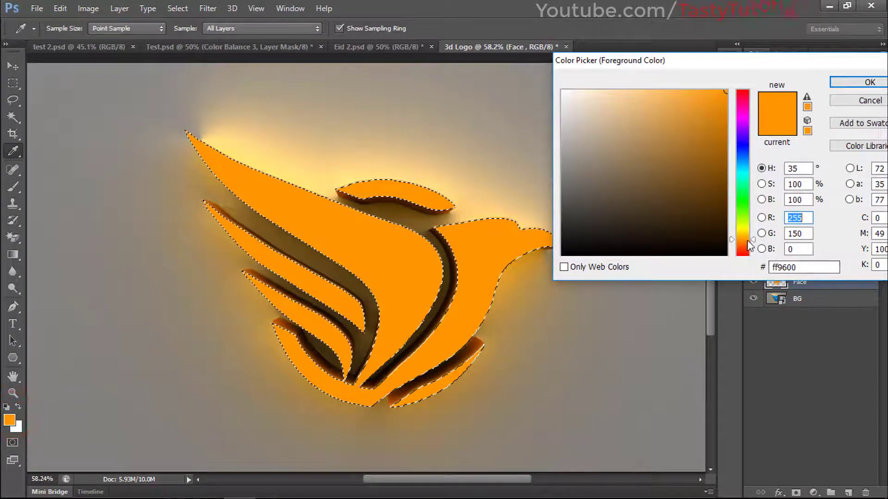
pyautogui.click(754, 237)
pyautogui.moveTo(754, 242); pyautogui.dragTo(755, 240)
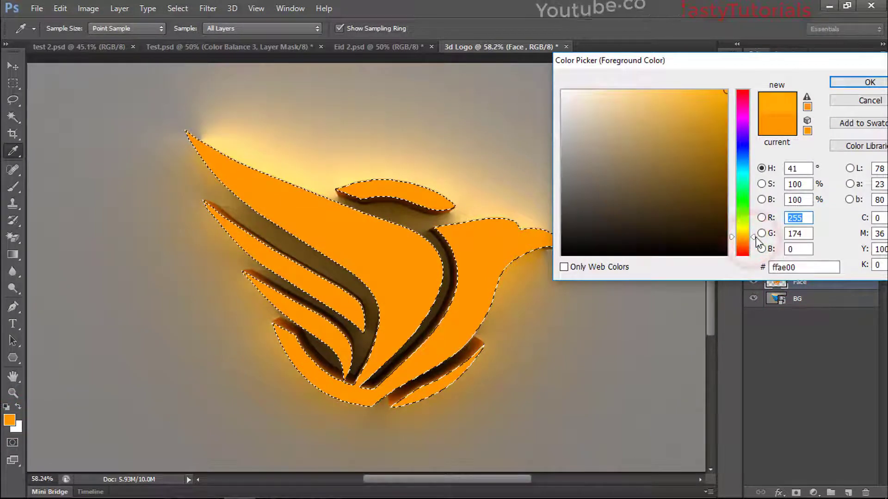
pyautogui.click(870, 82)
pyautogui.press('w')
pyautogui.hotkey('alt', 'BackSpace')
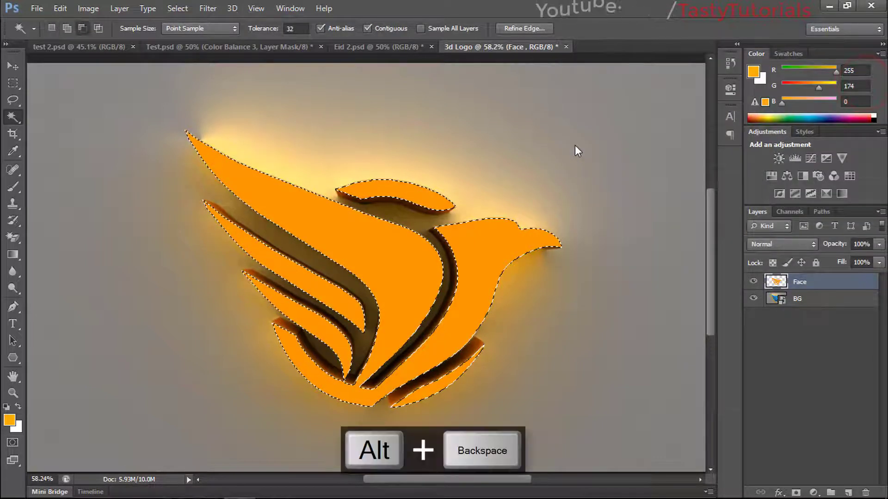
pyautogui.hotkey('ctrl', 'd')
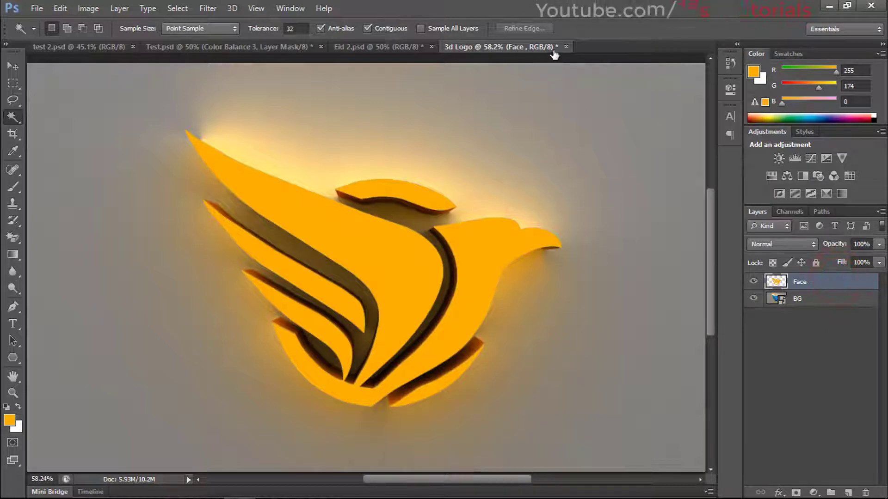
# Add a 3 px white Stroke layer style positioned Inside to the Face layer.
pyautogui.moveTo(587, 45)
pyautogui.mouseDown()
pyautogui.moveTo(600, 50)
pyautogui.moveTo(586, 27)
pyautogui.mouseUp()
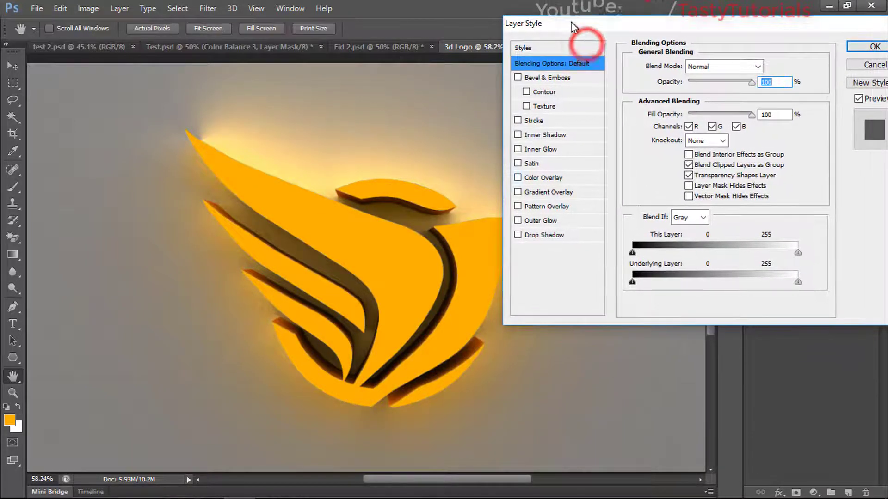
pyautogui.click(537, 121)
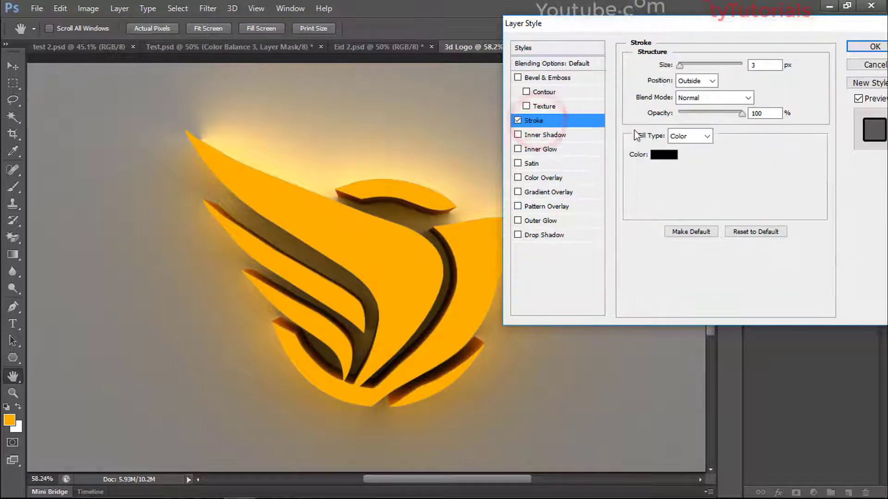
pyautogui.click(701, 81)
pyautogui.click(698, 100)
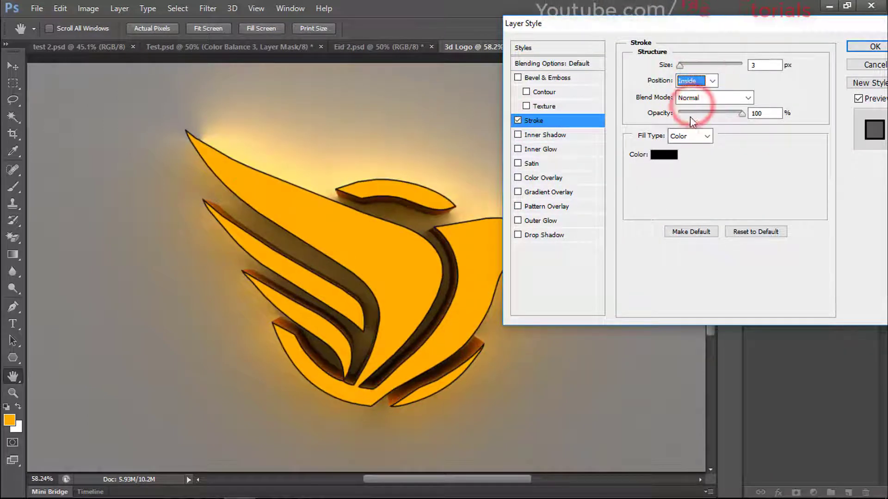
pyautogui.click(664, 155)
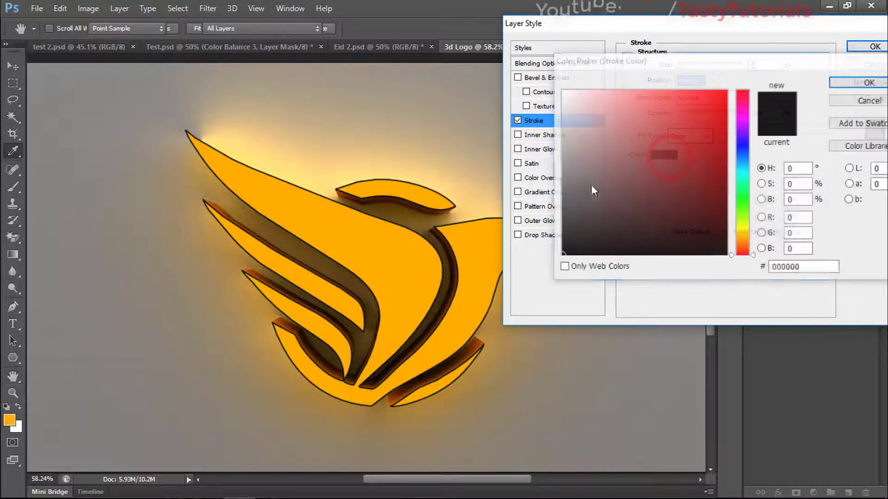
pyautogui.moveTo(591, 185)
pyautogui.mouseDown()
pyautogui.moveTo(493, 86)
pyautogui.moveTo(447, 78)
pyautogui.mouseUp()
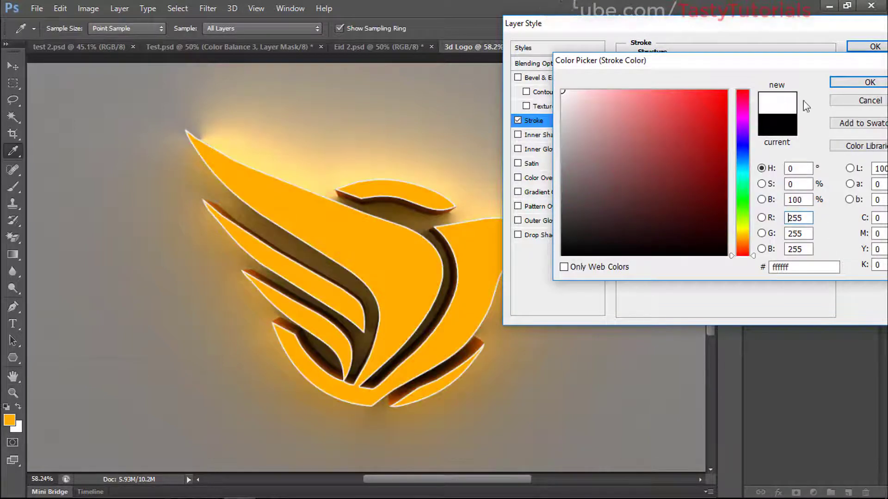
pyautogui.click(858, 87)
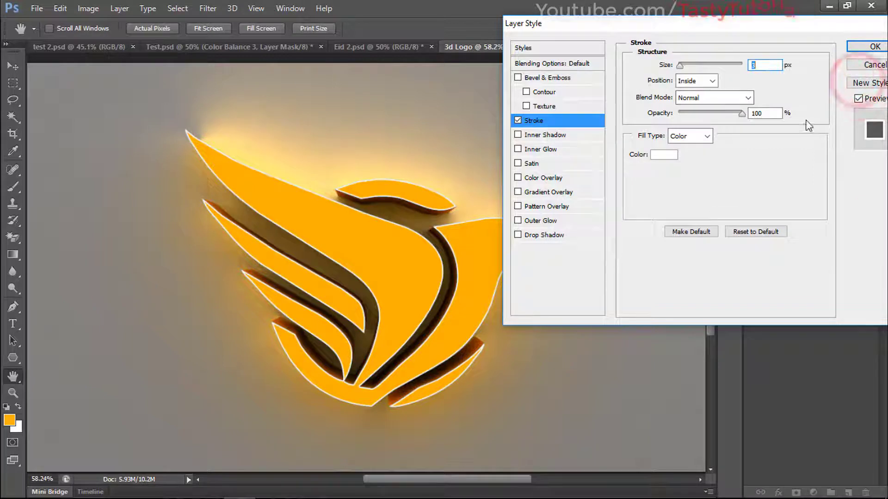
# Try a lower opacity and the Soft Light blend mode on the stroke, returning to Normal at 100% opacity.
pyautogui.moveTo(742, 116); pyautogui.dragTo(667, 128)
pyautogui.click(742, 113)
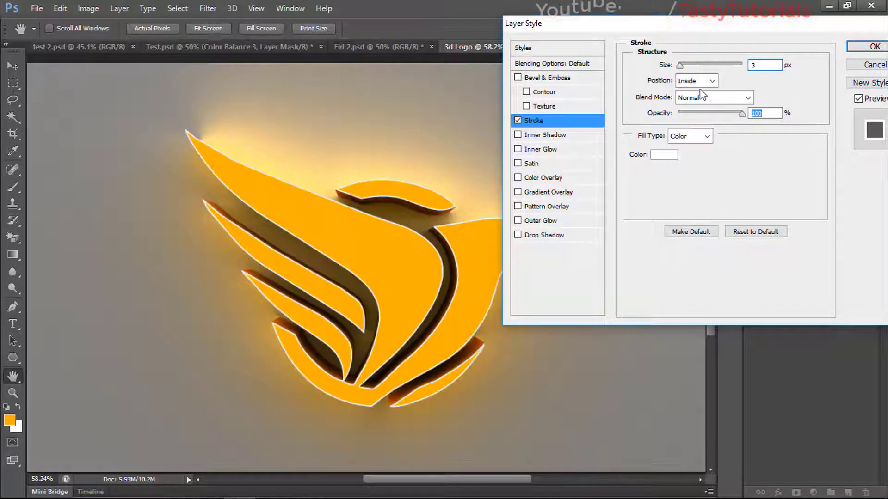
pyautogui.click(708, 97)
pyautogui.click(689, 277)
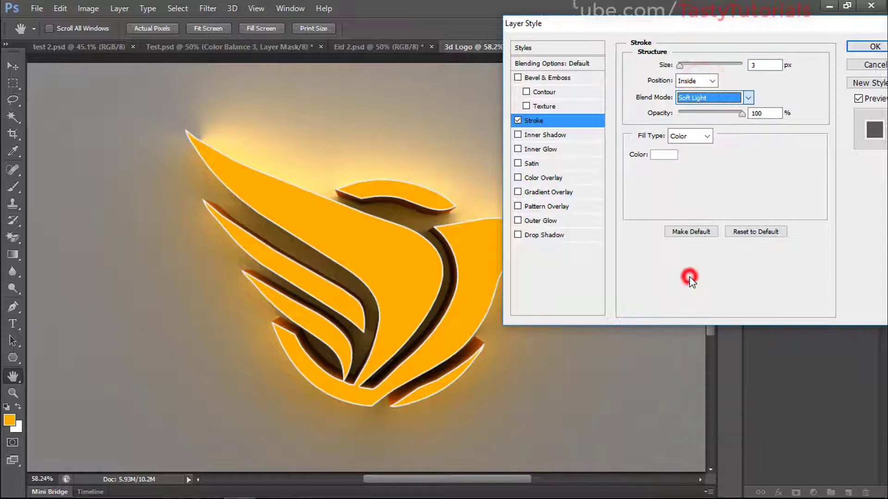
pyautogui.click(708, 97)
pyautogui.click(694, 95)
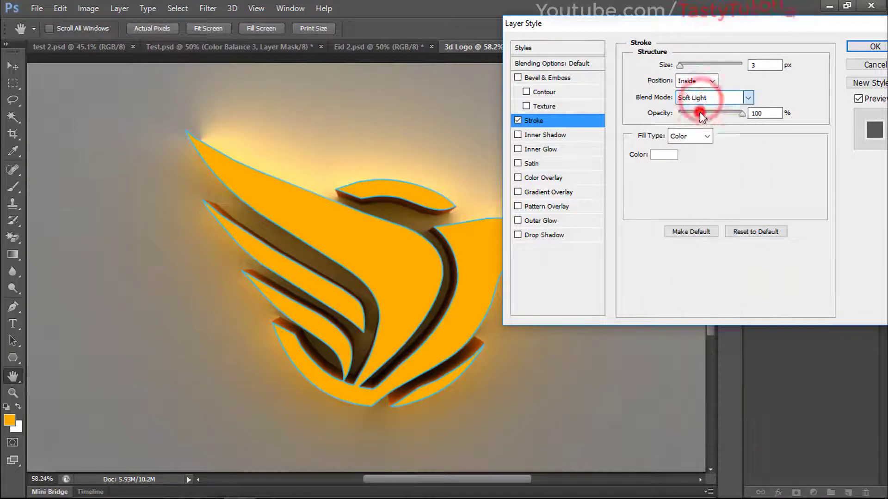
pyautogui.click(704, 204)
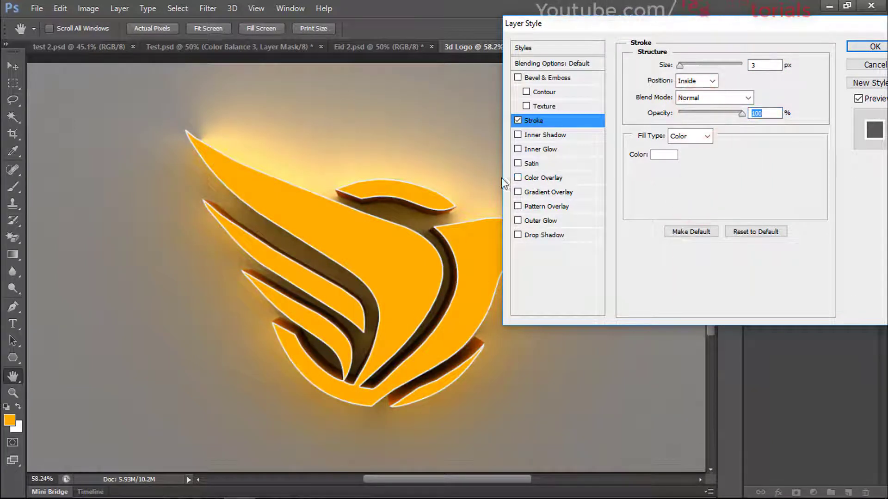
# Try a white Inner Glow with a size of 11 px on the Face layer in place of the stroke.
pyautogui.click(540, 149)
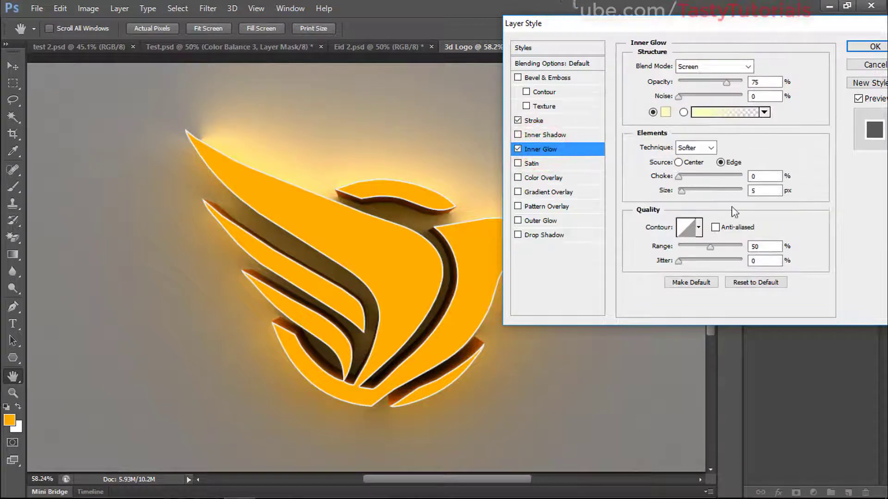
pyautogui.click(518, 120)
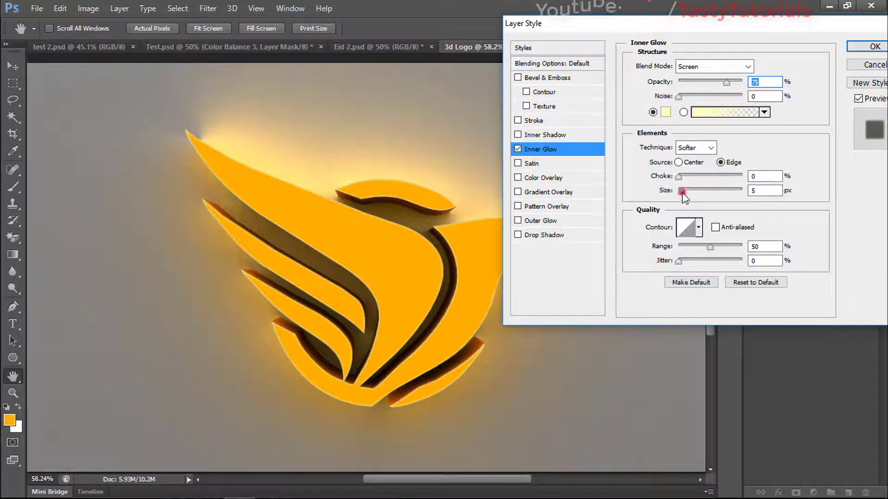
pyautogui.moveTo(682, 191); pyautogui.dragTo(686, 195)
pyautogui.click(769, 190)
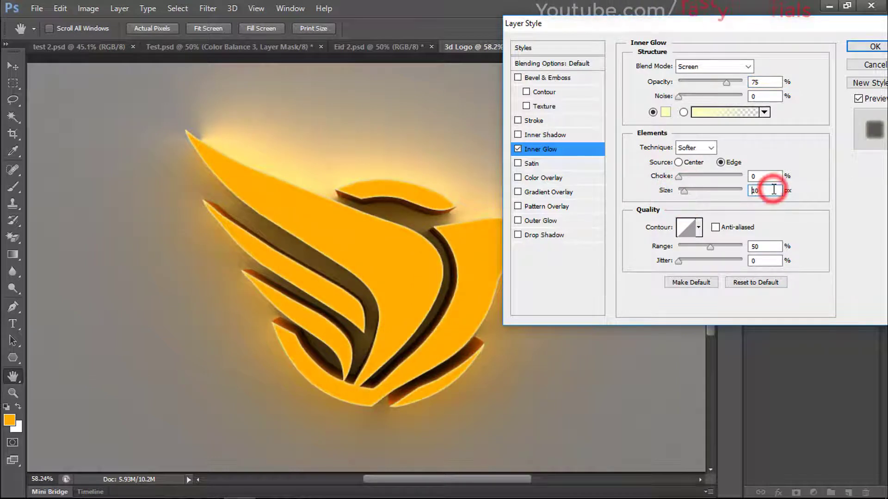
pyautogui.click(666, 113)
pyautogui.moveTo(640, 121); pyautogui.dragTo(768, 86)
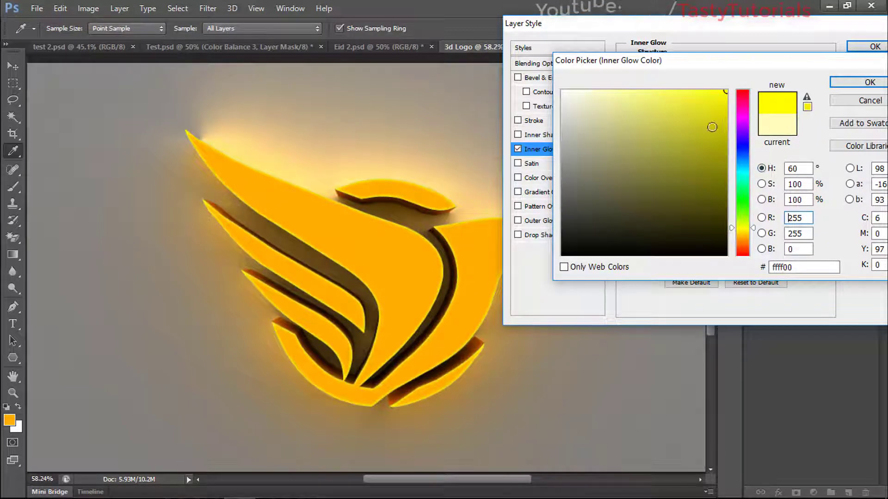
pyautogui.moveTo(712, 127); pyautogui.dragTo(561, 90)
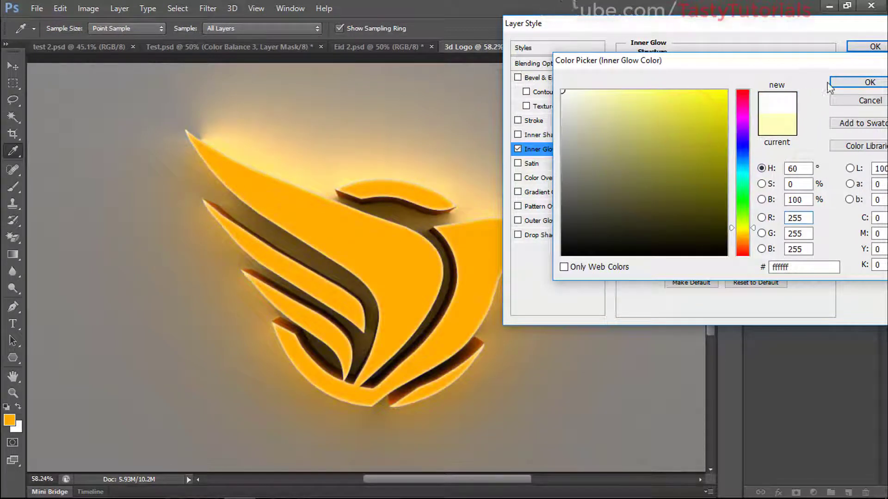
pyautogui.click(842, 82)
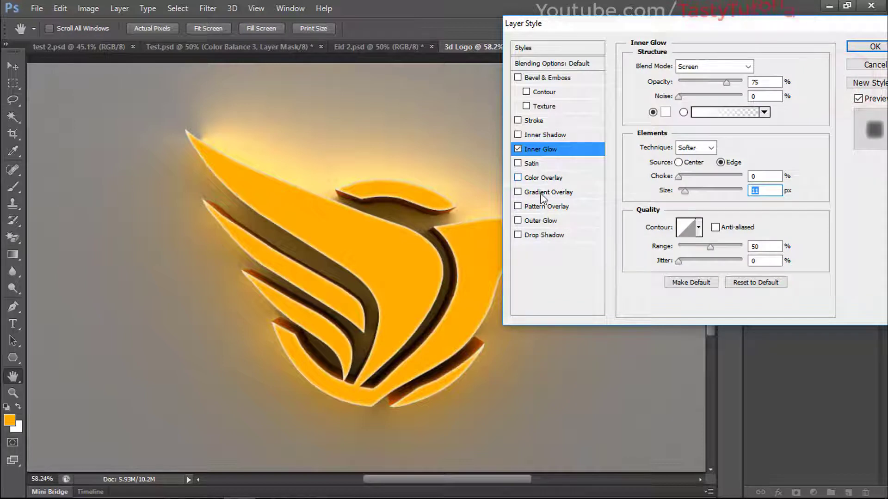
# Enable the Inner Shadow and Stroke effects on the Face layer and turn off Inner Glow.
pyautogui.click(536, 138)
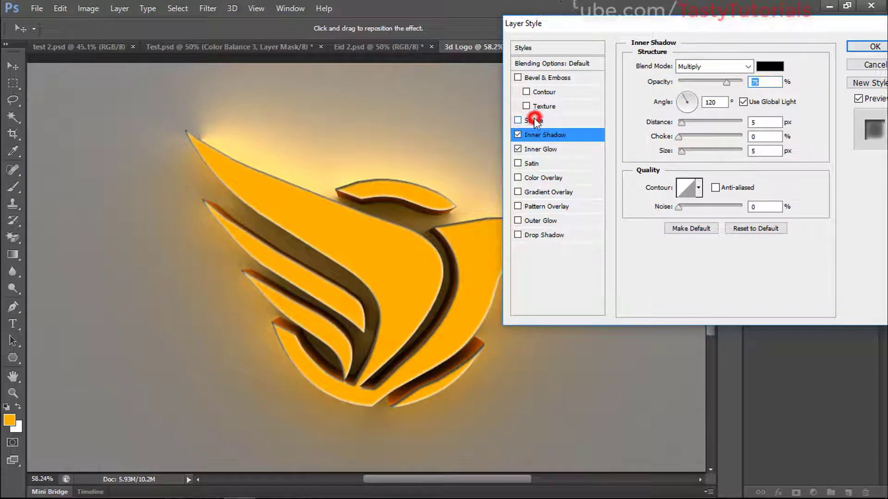
pyautogui.click(535, 121)
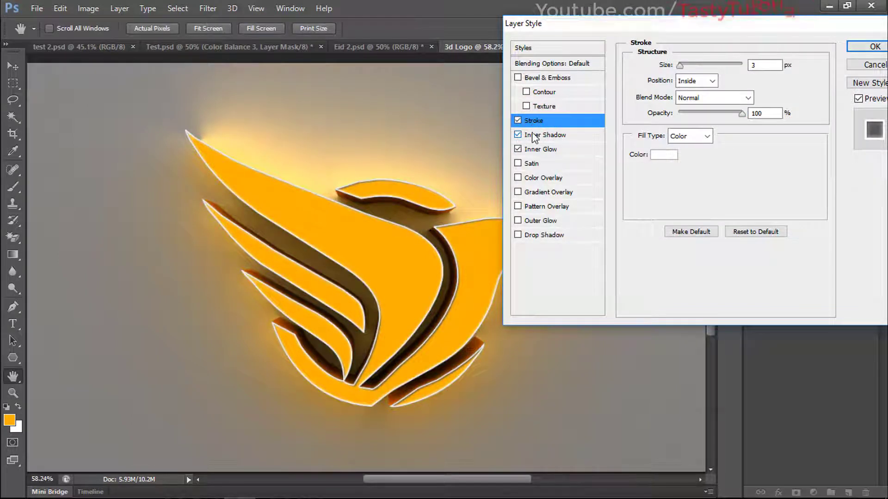
pyautogui.click(518, 149)
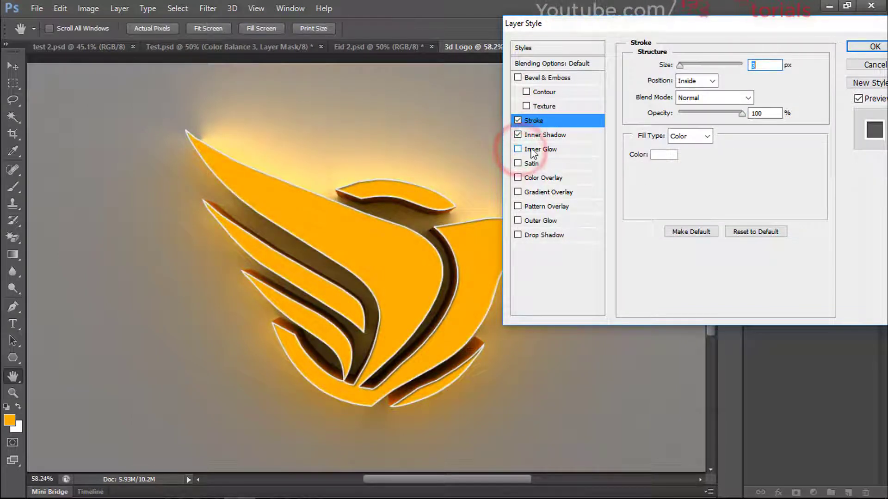
# Increase the distance of the Face layer's Inner Shadow.
pyautogui.click(542, 136)
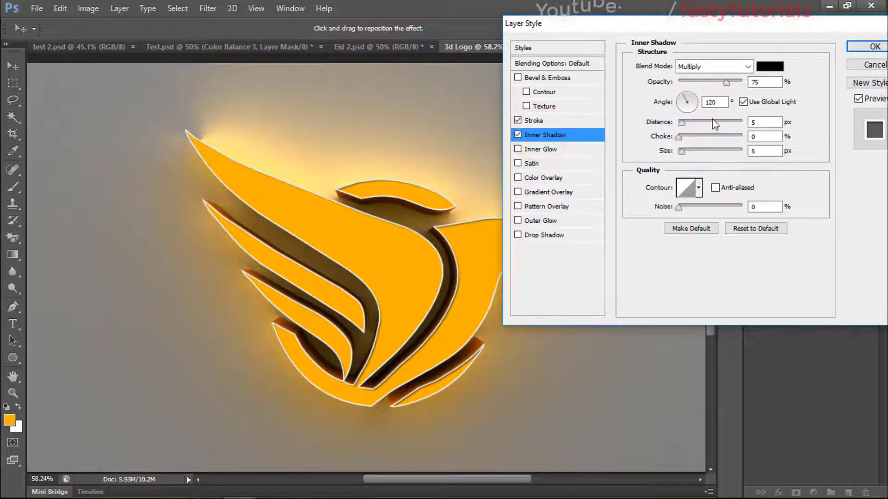
pyautogui.click(767, 121)
pyautogui.press('Up')
pyautogui.press('Up')
pyautogui.press('Up')
pyautogui.press('Up')
pyautogui.press('Up')
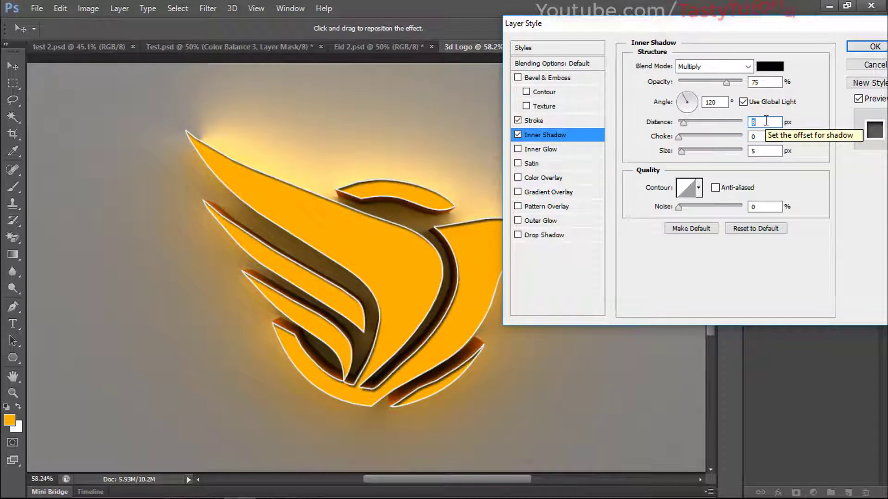
# Set the Face layer's Inner Shadow size to 15 px and its opacity to 100%.
pyautogui.click(762, 151)
pyautogui.hotkey('shift', 'Up')
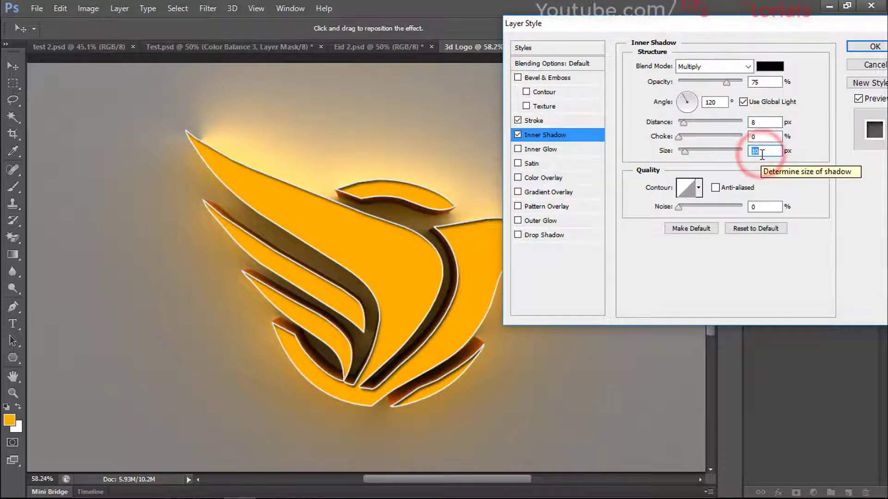
pyautogui.press('Down')
pyautogui.press('Down')
pyautogui.press('Down')
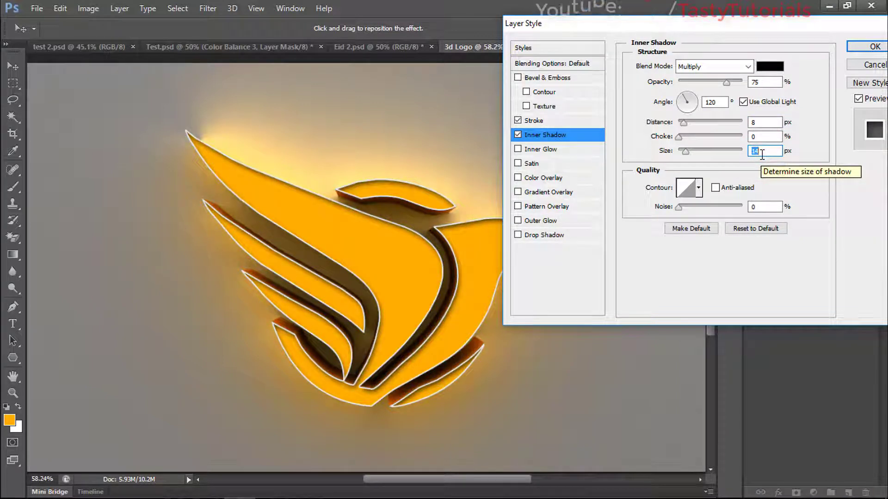
pyautogui.press('Up')
pyautogui.press('Up')
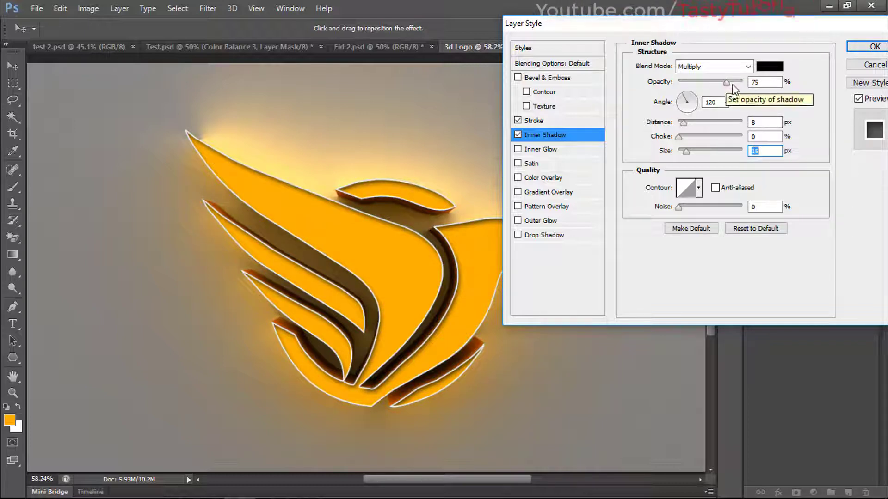
pyautogui.moveTo(727, 82); pyautogui.dragTo(750, 69)
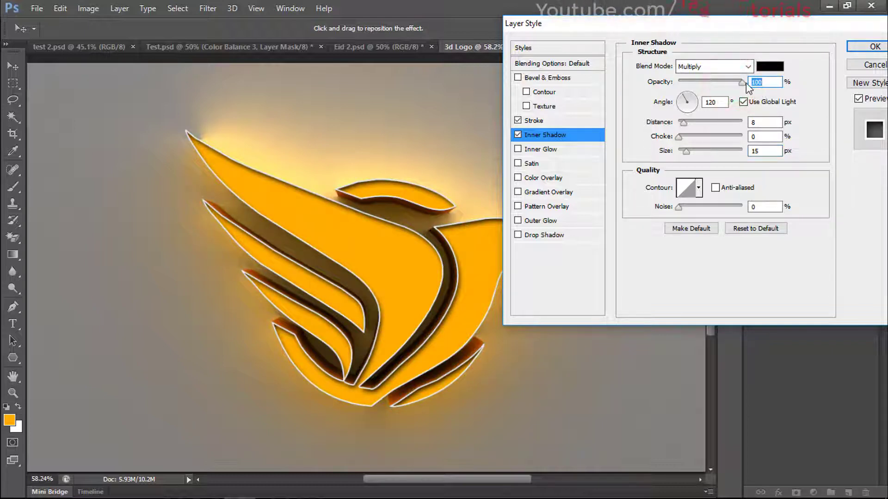
# Set the choke of the Face layer's Inner Shadow to 4%.
pyautogui.click(763, 136)
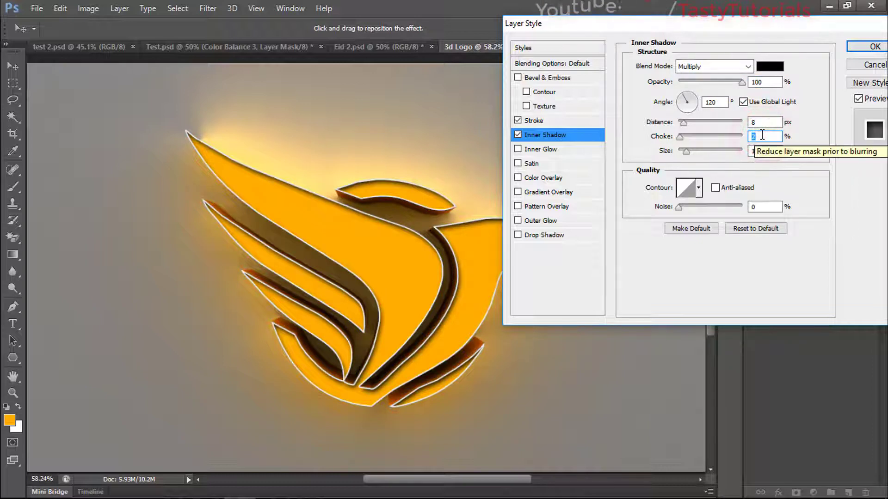
pyautogui.press('Up')
pyautogui.press('Up')
pyautogui.press('Up')
pyautogui.press('Up')
pyautogui.press('Up')
pyautogui.press('Up')
pyautogui.press('Up')
pyautogui.press('Up')
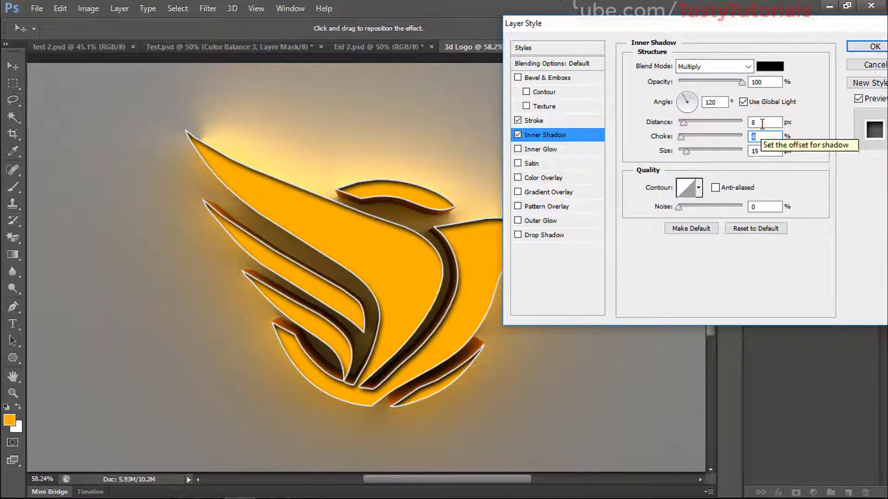
# Set the distance of the Face layer's Inner Shadow to 7 px.
pyautogui.click(763, 123)
pyautogui.press('Down')
pyautogui.press('Down')
pyautogui.press('Down')
pyautogui.press('Down')
pyautogui.press('Down')
pyautogui.press('Down')
pyautogui.press('Down')
pyautogui.press('Down')
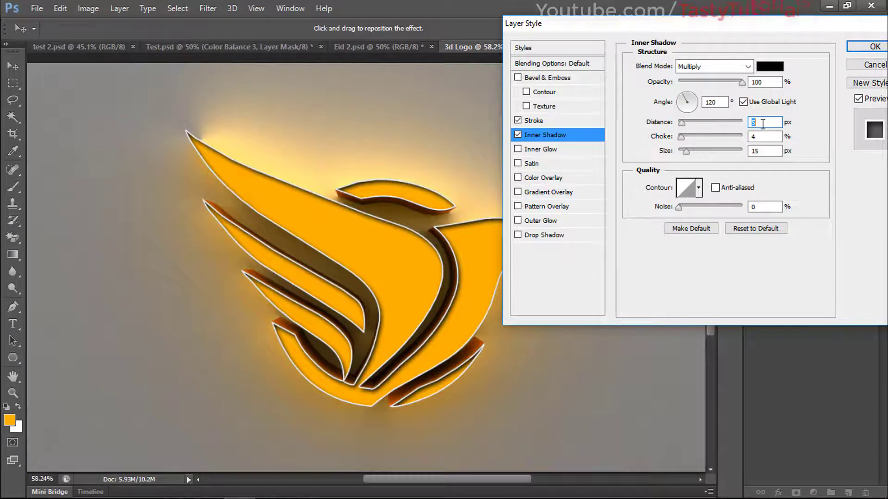
pyautogui.press('Down')
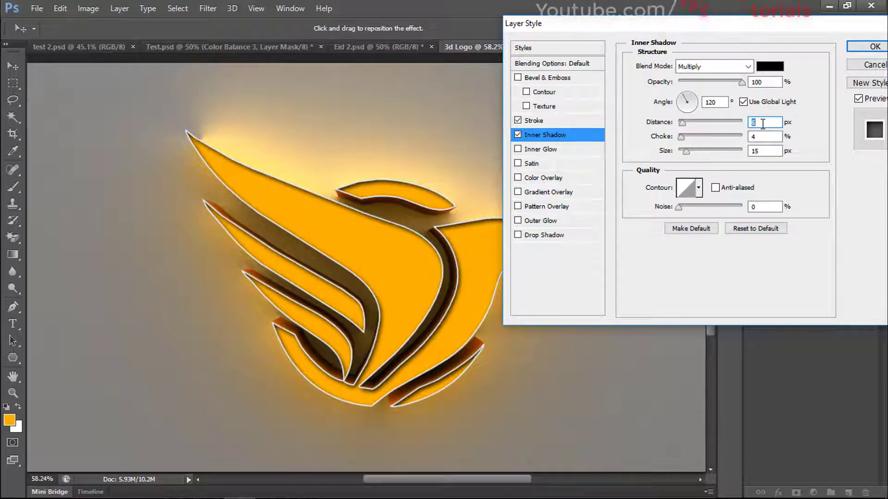
# Try nearby Inner Shadow sizes and opacities, settle on 15 px and 100%, and apply the layer style.
pyautogui.click(765, 151)
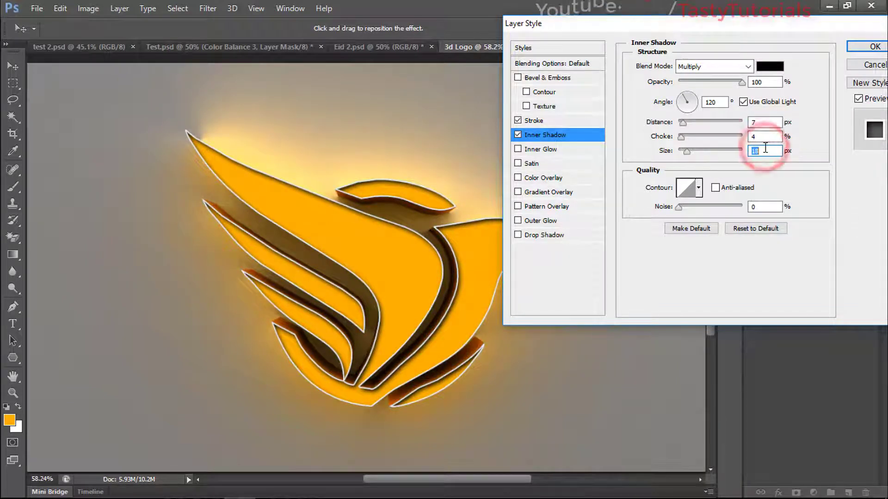
pyautogui.press('Down')
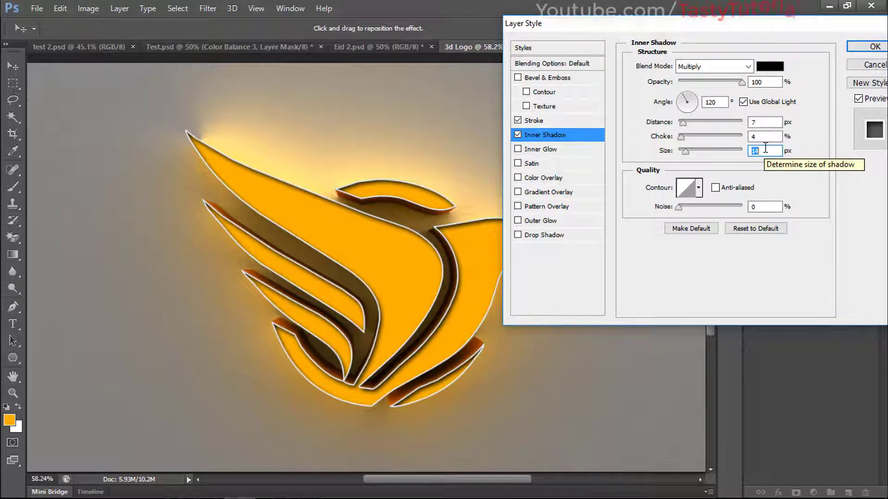
pyautogui.moveTo(741, 82); pyautogui.dragTo(763, 95)
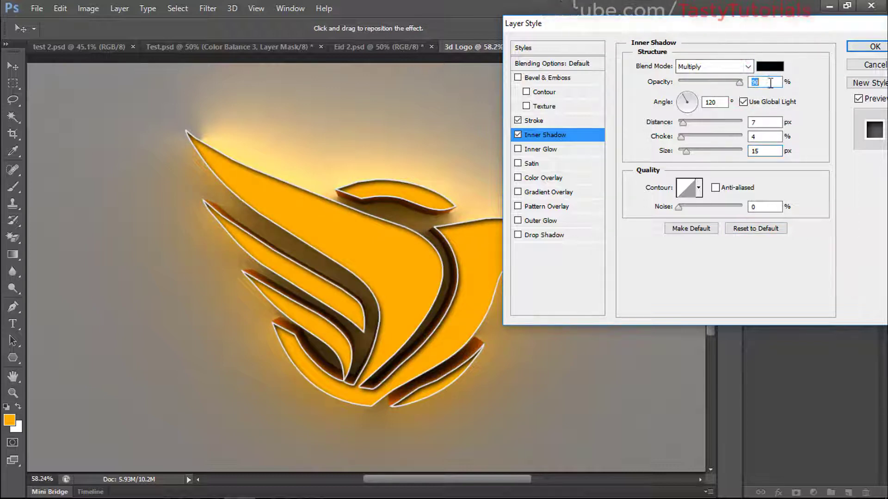
pyautogui.click(771, 82)
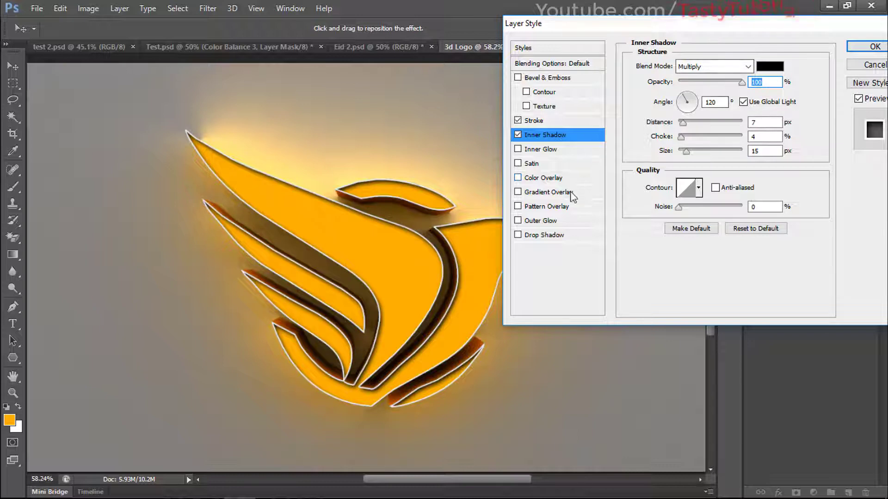
pyautogui.click(856, 50)
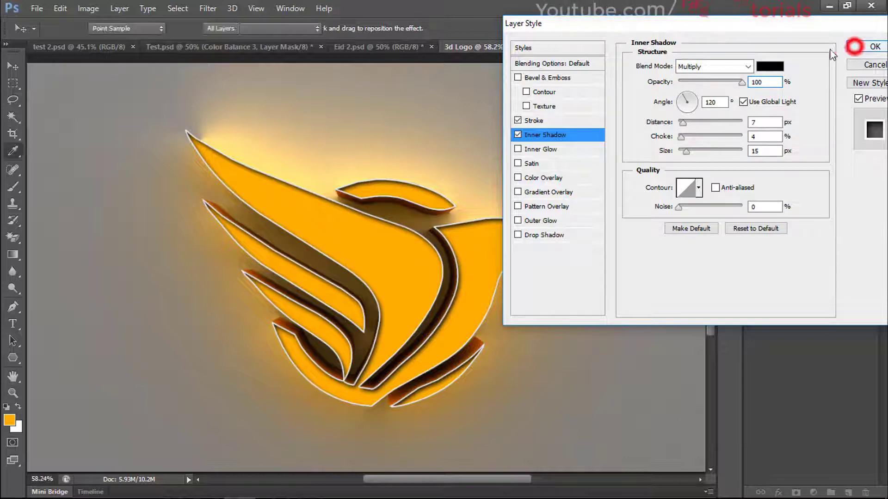
pyautogui.hotkey('ctrl', '0')
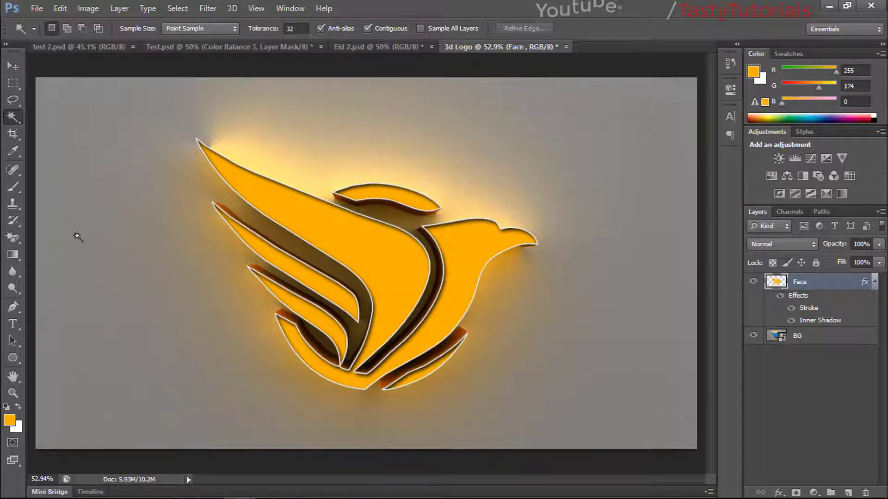
# Add a Color Balance adjustment layer above the Face layer and collapse the Face layer's effects list.
pyautogui.click(12, 83)
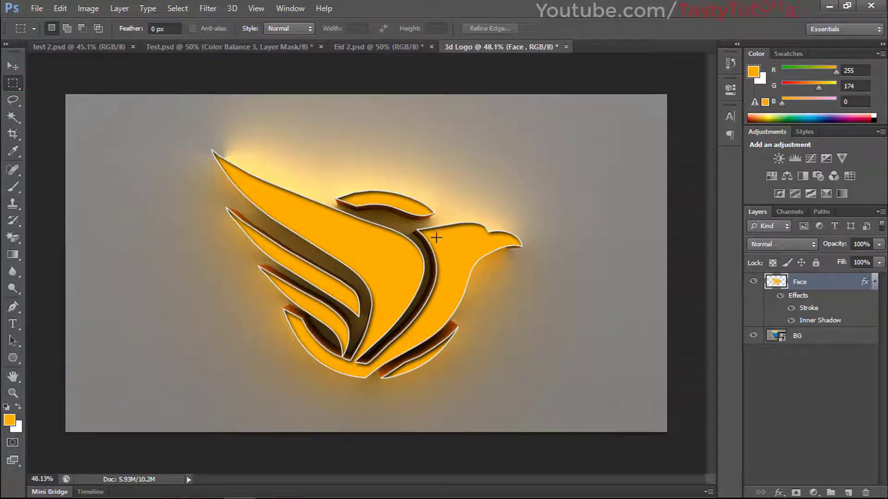
pyautogui.click(791, 175)
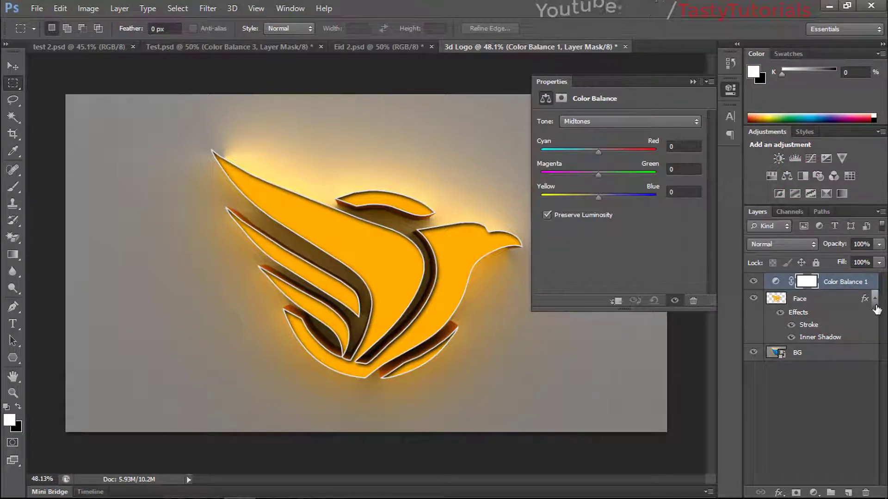
pyautogui.click(874, 302)
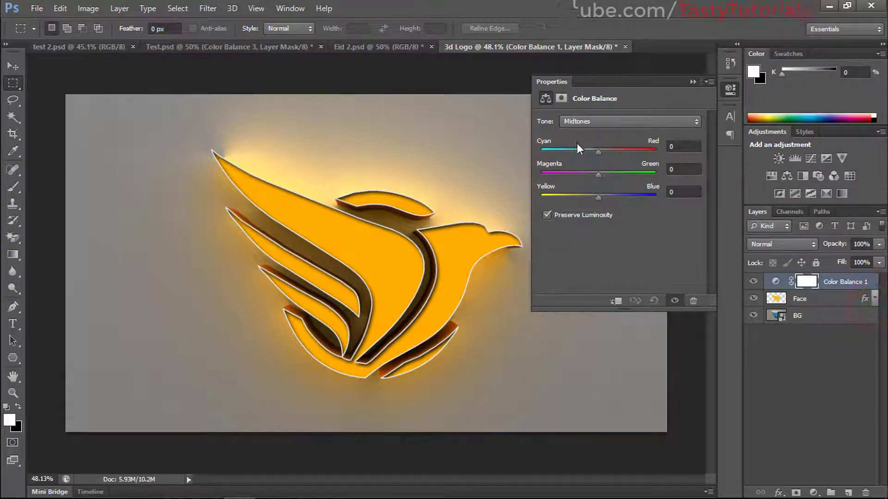
# Try different midtone color shifts on the Color Balance layer, including blue +100 and yellow -90 with varied cyan and magenta.
pyautogui.moveTo(598, 199); pyautogui.dragTo(654, 202)
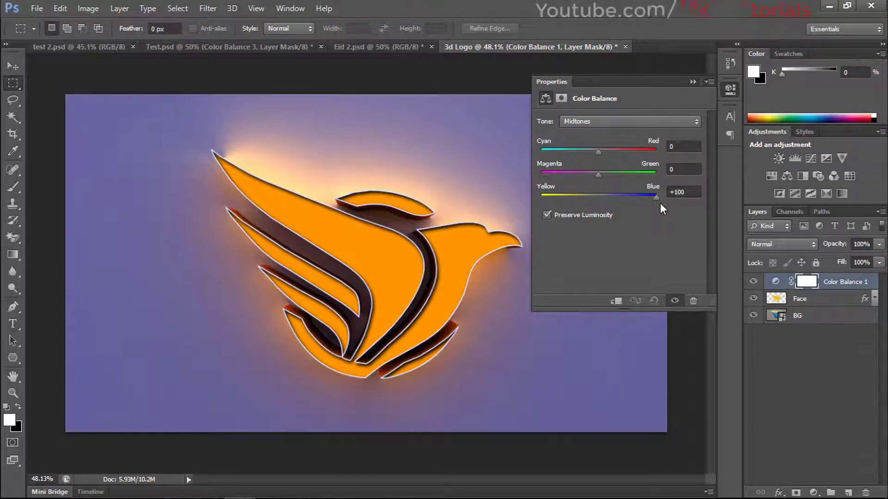
pyautogui.moveTo(597, 151)
pyautogui.mouseDown()
pyautogui.moveTo(542, 157)
pyautogui.moveTo(615, 167)
pyautogui.moveTo(596, 168)
pyautogui.mouseUp()
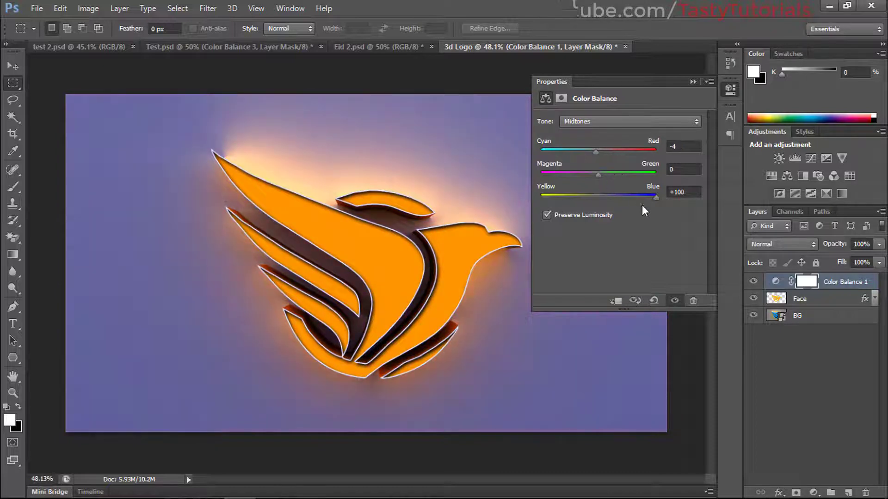
pyautogui.moveTo(642, 196); pyautogui.dragTo(547, 198)
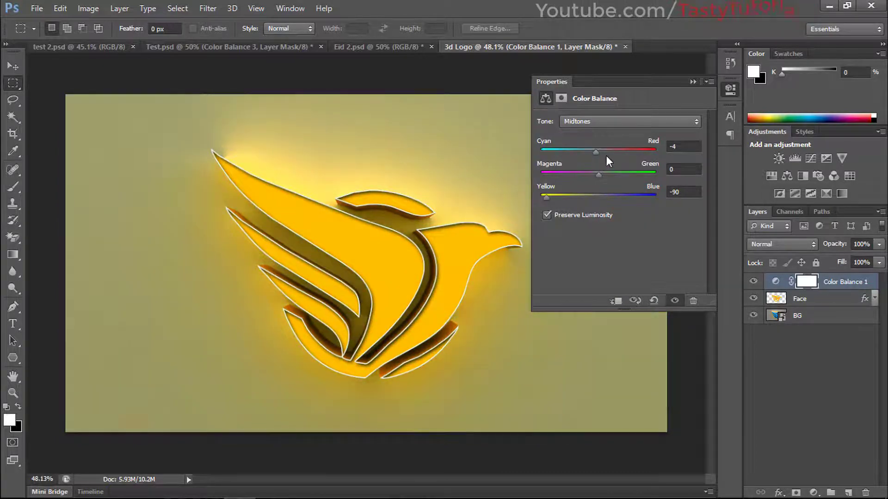
pyautogui.moveTo(642, 157); pyautogui.dragTo(668, 157)
pyautogui.moveTo(561, 195)
pyautogui.mouseDown()
pyautogui.moveTo(575, 176)
pyautogui.moveTo(539, 181)
pyautogui.moveTo(664, 180)
pyautogui.moveTo(573, 185)
pyautogui.mouseUp()
pyautogui.moveTo(589, 151); pyautogui.dragTo(562, 151)
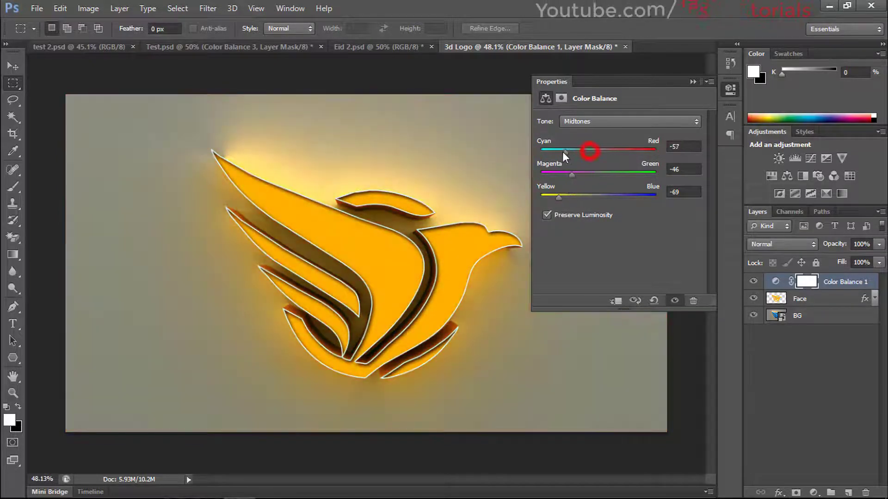
# Set the Color Balance midtones to Cyan-Red -69, Magenta-Green -100 and Yellow-Blue +100.
pyautogui.moveTo(576, 194); pyautogui.dragTo(686, 205)
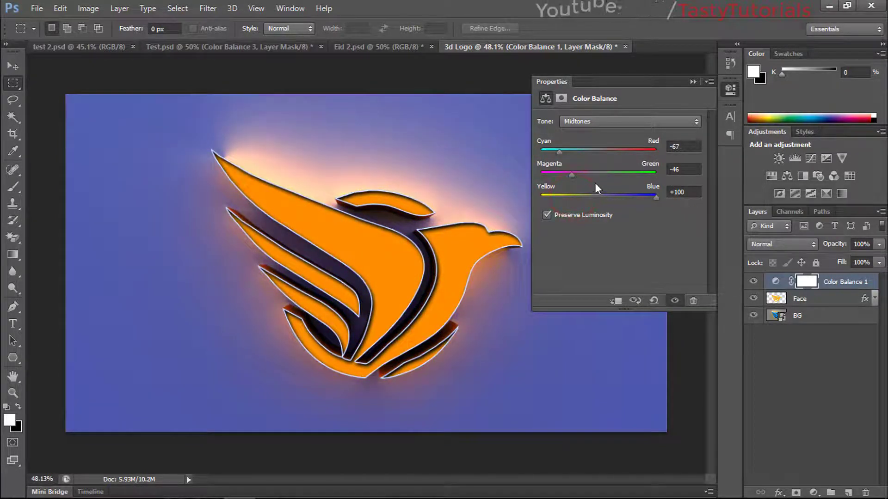
pyautogui.moveTo(570, 174); pyautogui.dragTo(537, 182)
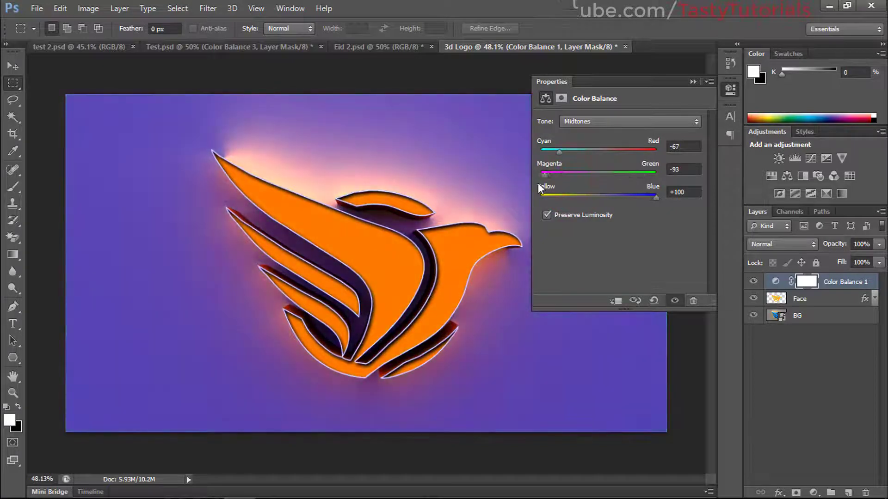
pyautogui.moveTo(558, 152)
pyautogui.mouseDown()
pyautogui.moveTo(610, 159)
pyautogui.moveTo(561, 162)
pyautogui.mouseUp()
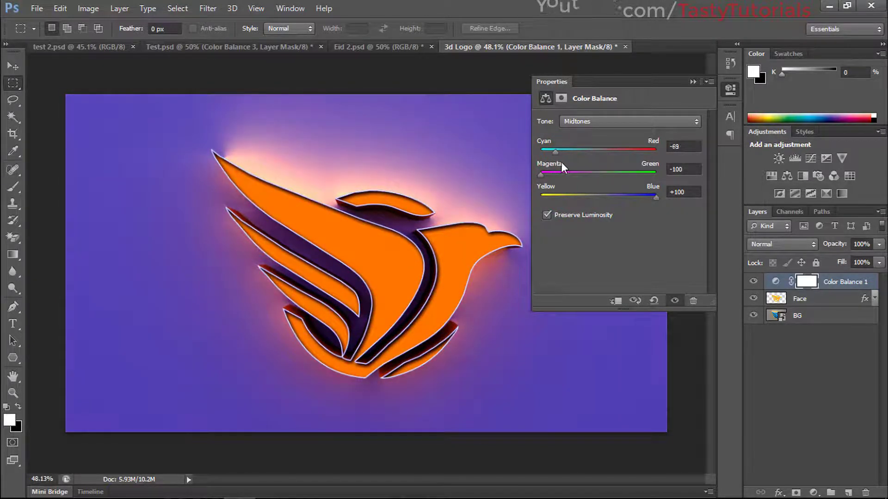
# Shift the Color Balance highlights toward red, with Magenta-Green at -11 and Yellow-Blue at -7.
pyautogui.click(610, 130)
pyautogui.click(595, 158)
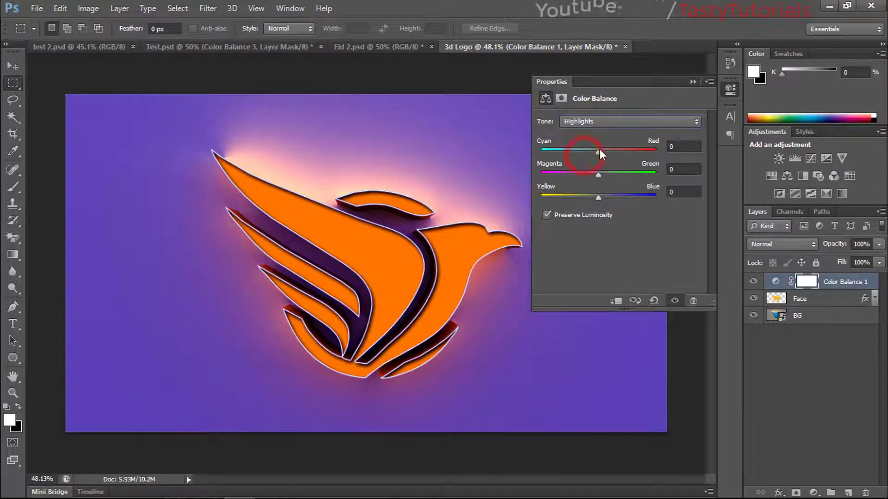
pyautogui.moveTo(599, 152); pyautogui.dragTo(595, 197)
# Set the Color Balance shadows to Cyan-Red +12 and Yellow-Blue +16, and shift them toward green.
pyautogui.click(608, 122)
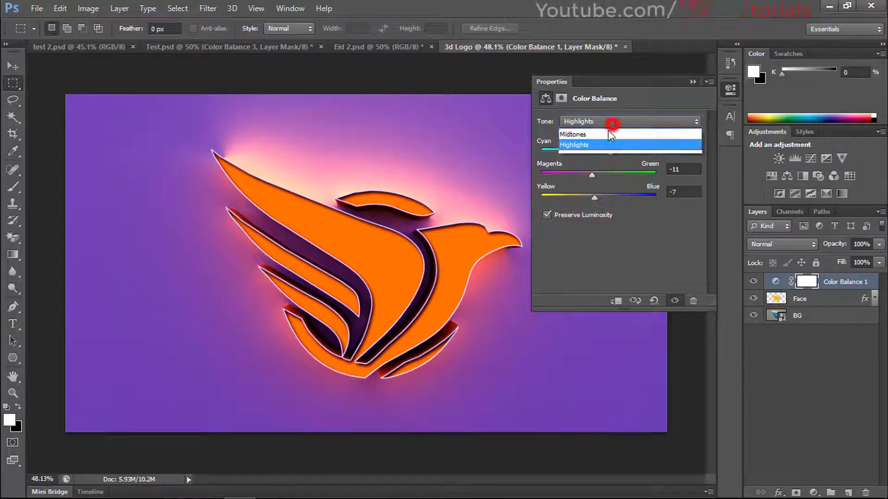
pyautogui.click(611, 124)
pyautogui.moveTo(597, 198); pyautogui.dragTo(607, 197)
pyautogui.moveTo(599, 153); pyautogui.dragTo(606, 154)
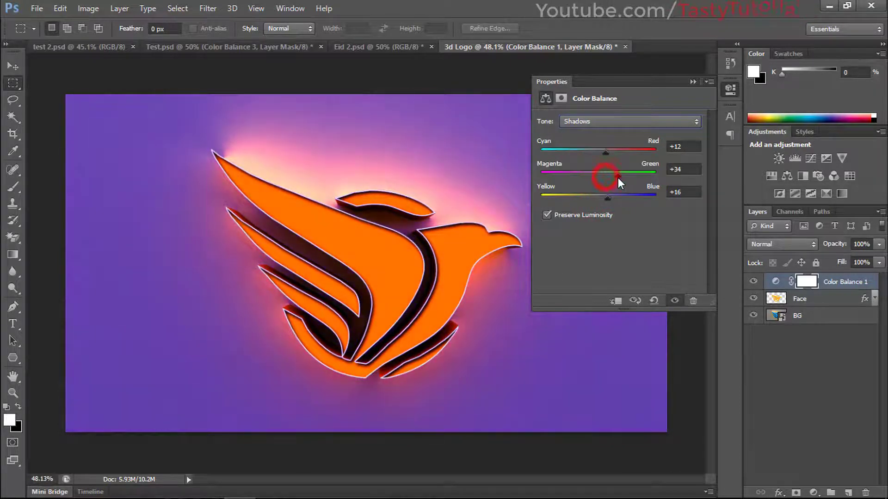
pyautogui.click(690, 80)
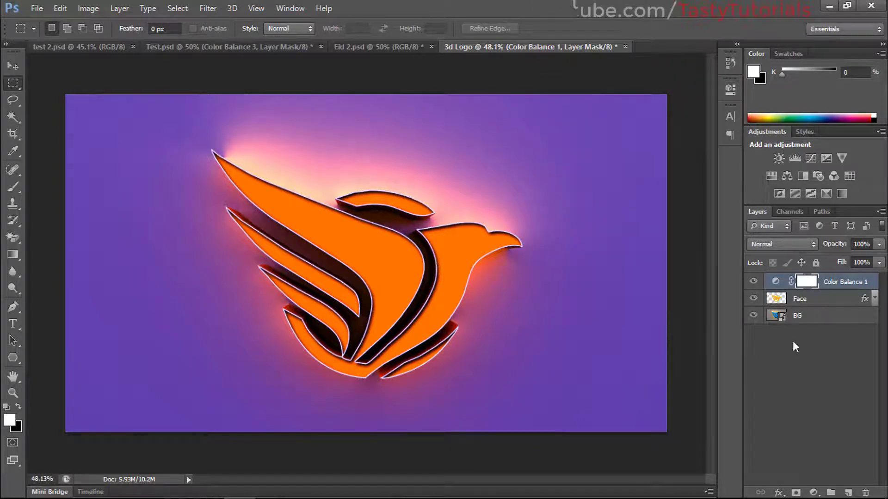
# Add a Selective Color adjustment layer and set its Neutrals to Cyan -1%, Magenta +28%, Yellow +23% and Black +26%.
pyautogui.click(813, 492)
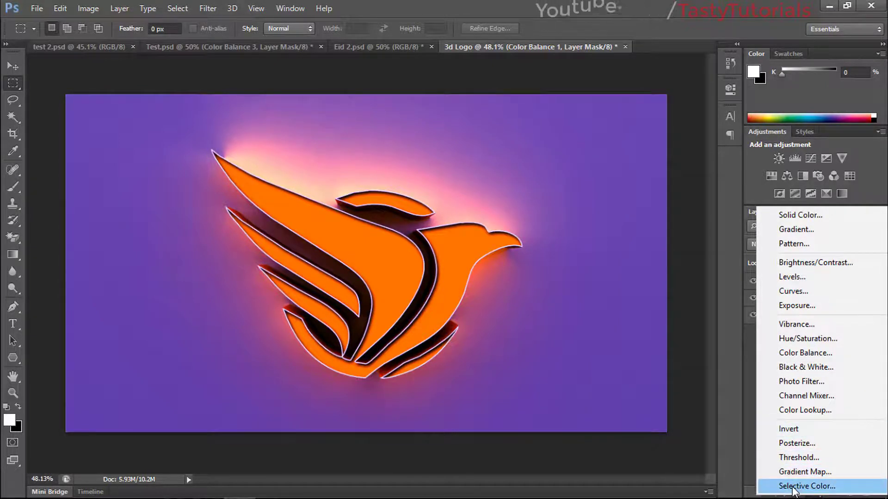
pyautogui.press('Escape')
pyautogui.click(634, 132)
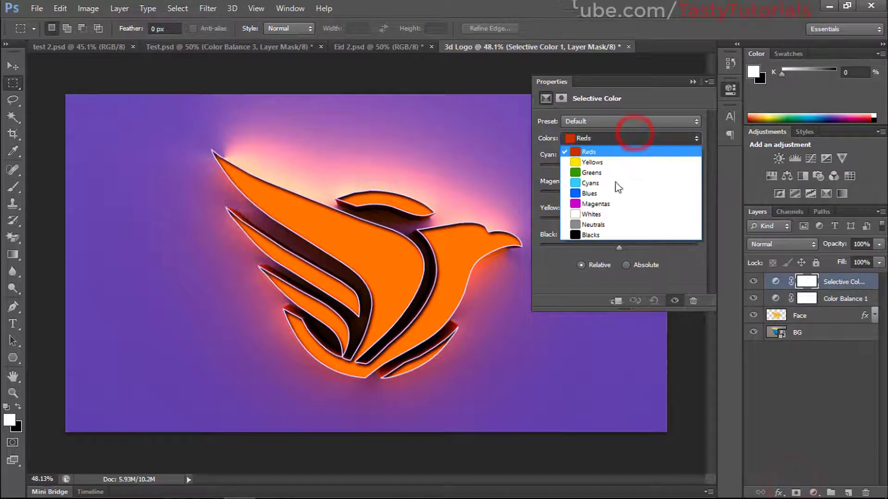
pyautogui.click(595, 226)
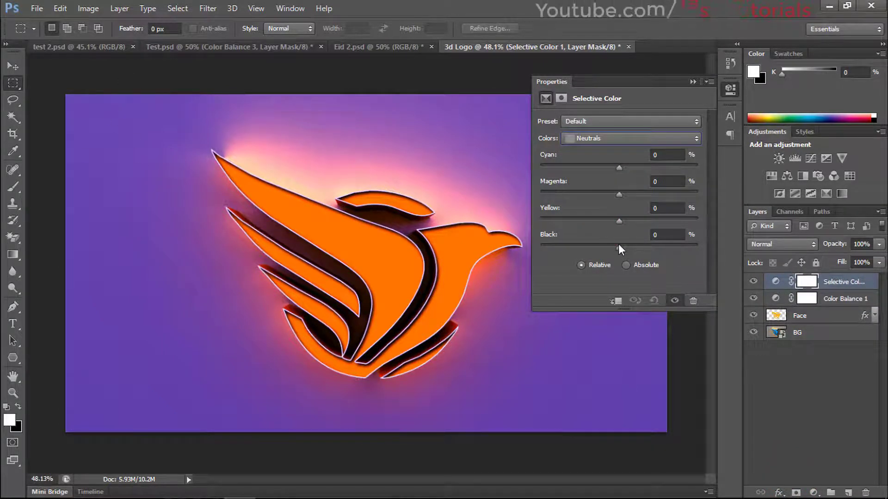
pyautogui.moveTo(618, 247); pyautogui.dragTo(636, 252)
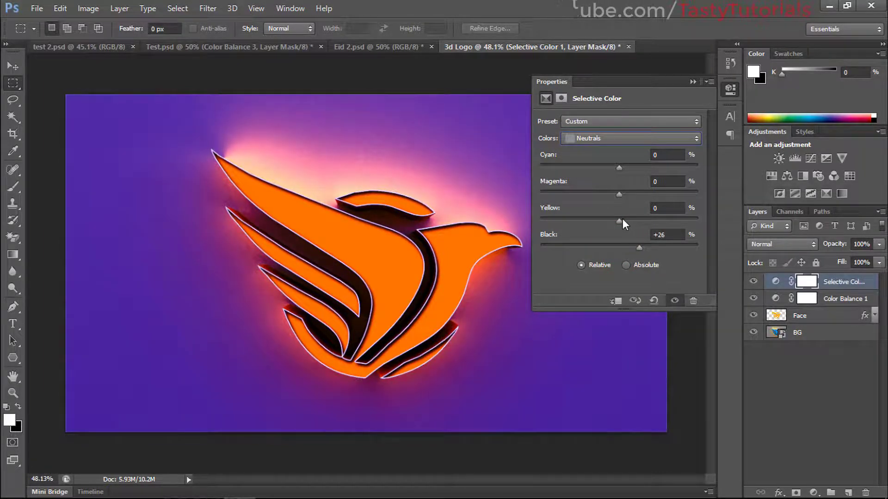
pyautogui.moveTo(639, 218); pyautogui.dragTo(640, 199)
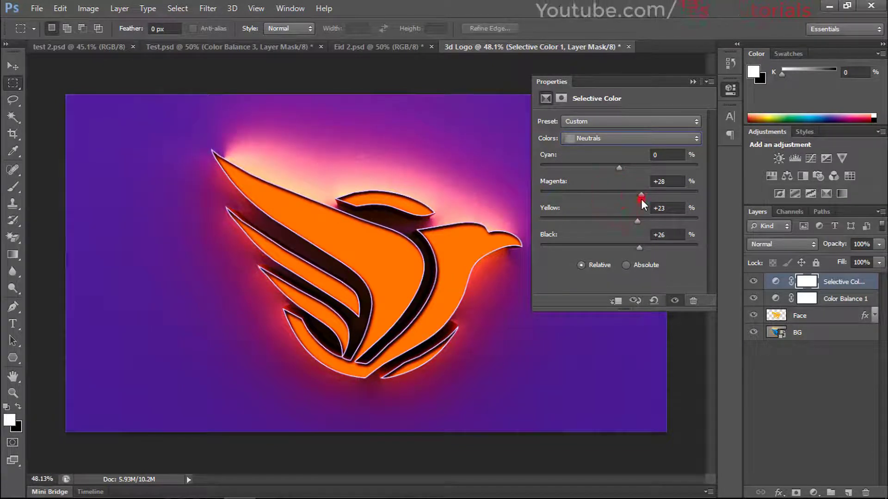
pyautogui.moveTo(622, 166)
pyautogui.mouseDown()
pyautogui.moveTo(634, 168)
pyautogui.moveTo(598, 170)
pyautogui.moveTo(636, 174)
pyautogui.moveTo(604, 177)
pyautogui.moveTo(619, 181)
pyautogui.mouseUp()
pyautogui.hotkey('ctrl', 'a')
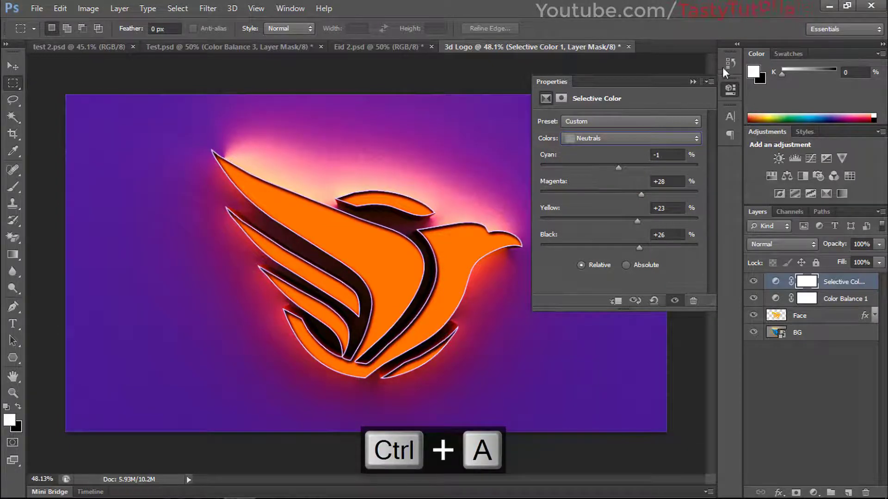
pyautogui.hotkey('ctrl', 't')
pyautogui.click(692, 82)
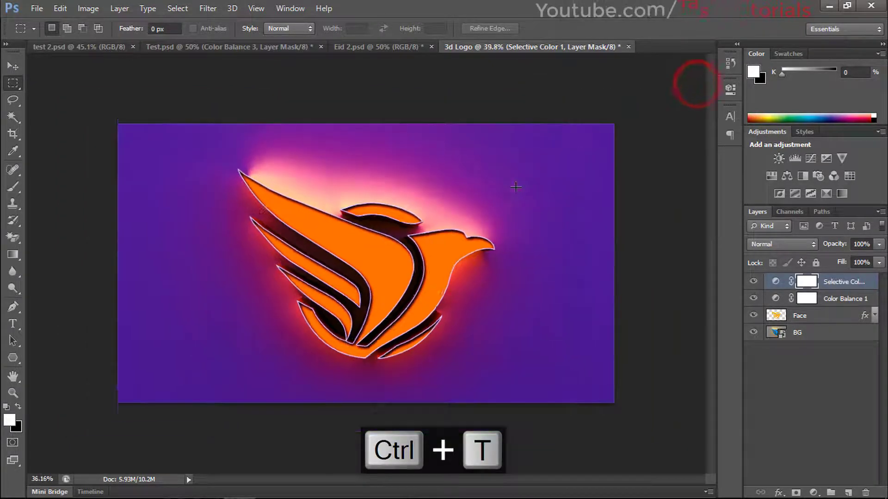
# Add the text "Your Text" at 262 pt in Jameel Noori Nastaleeq across the lower part of the eagle.
pyautogui.scroll(2, 355, 341)
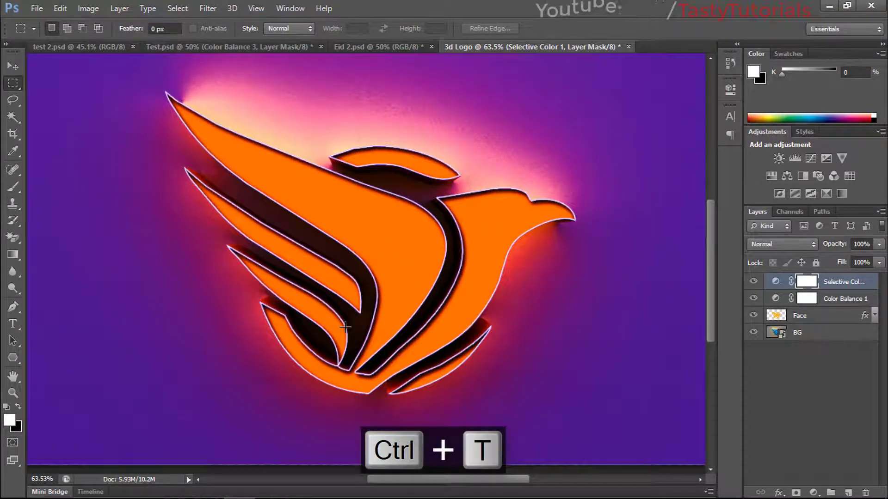
pyautogui.press('t')
pyautogui.click(181, 364)
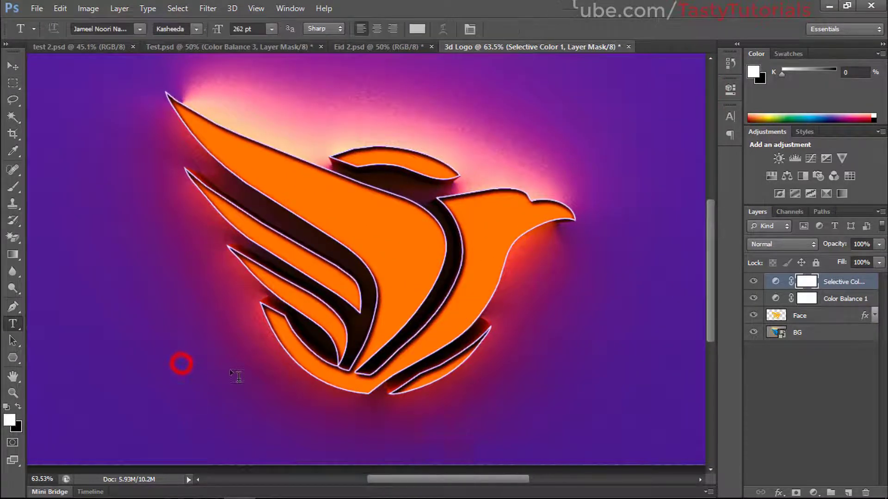
pyautogui.write('Your')
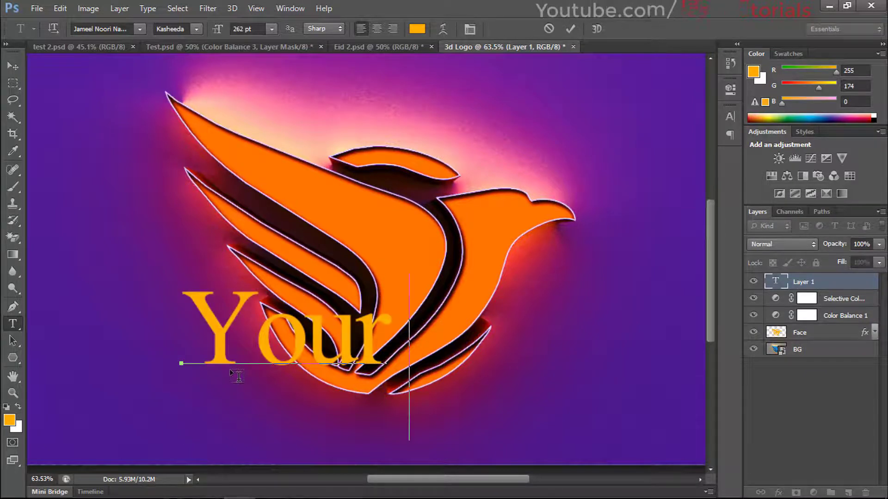
pyautogui.write(' Log')
pyautogui.press('BackSpace')
pyautogui.press('BackSpace')
pyautogui.press('BackSpace')
pyautogui.press('BackSpace')
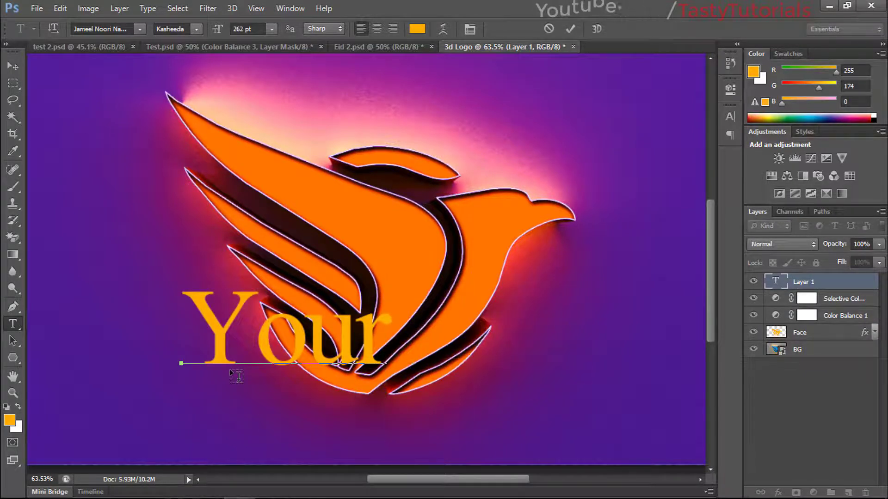
pyautogui.write('Text')
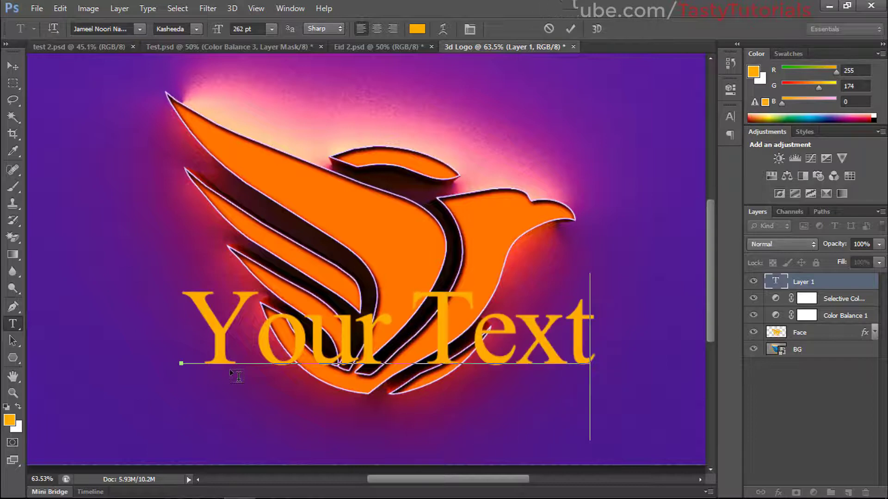
# Recolor the whole "Your Text" line white and commit it.
pyautogui.hotkey('ctrl', 'a')
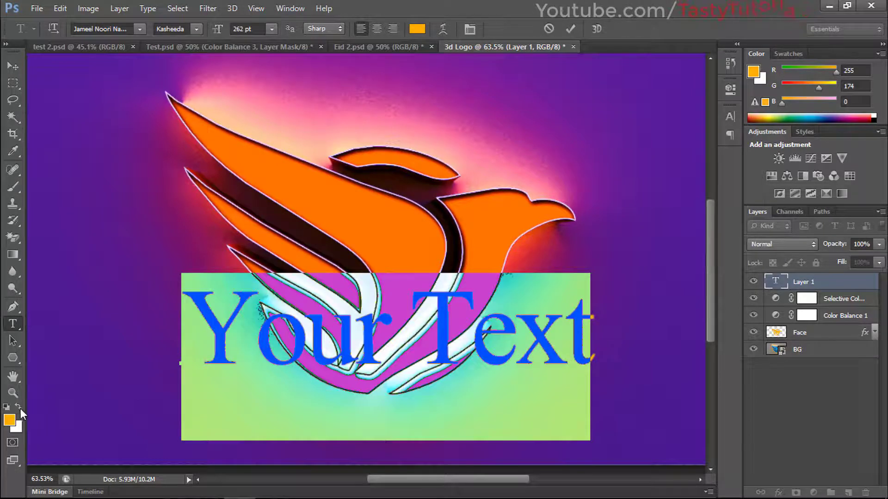
pyautogui.click(19, 407)
pyautogui.click(12, 67)
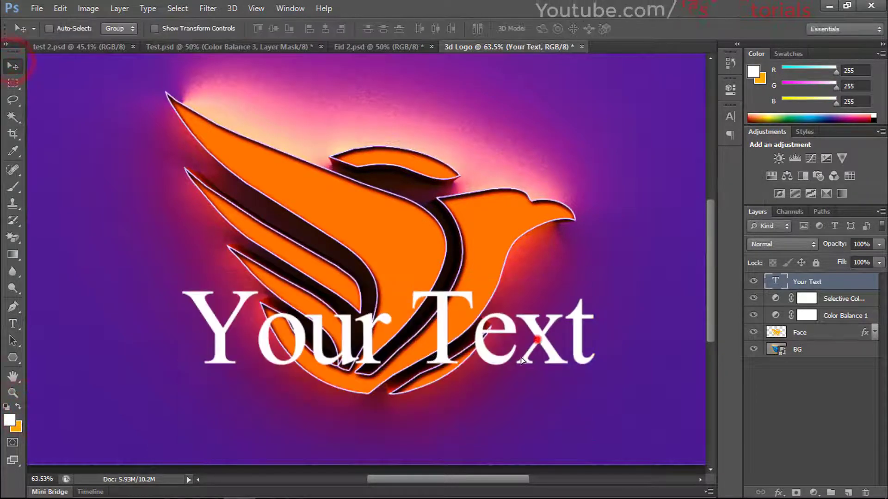
# Move the text beneath the eagle and scale it down proportionally to a small caption centered under the logo.
pyautogui.moveTo(535, 340); pyautogui.dragTo(543, 402)
pyautogui.hotkey('ctrl', 't')
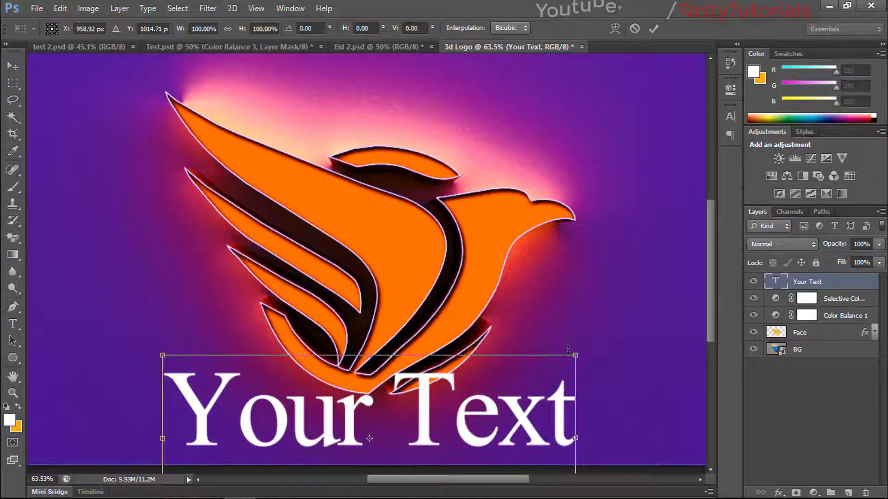
pyautogui.moveTo(575, 352); pyautogui.dragTo(451, 401)
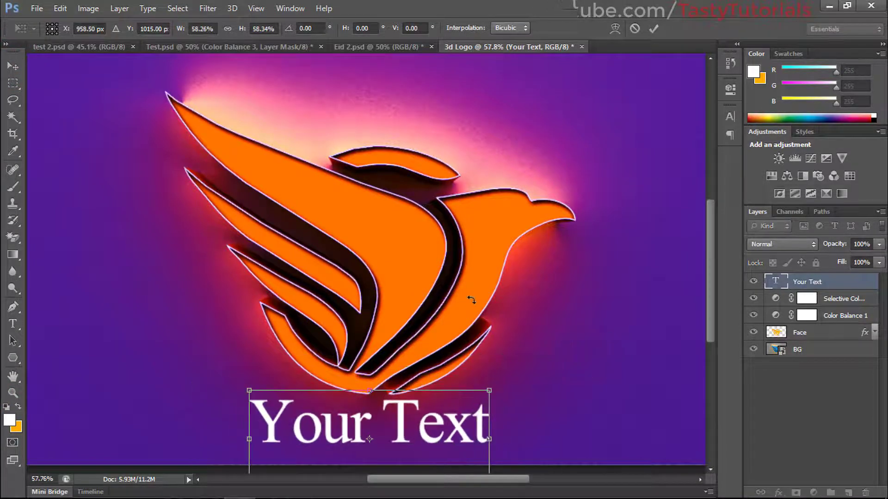
pyautogui.scroll(-2, 391, 403)
pyautogui.moveTo(390, 403); pyautogui.dragTo(391, 413)
pyautogui.moveTo(447, 373); pyautogui.dragTo(431, 381)
pyautogui.doubleClick(406, 405)
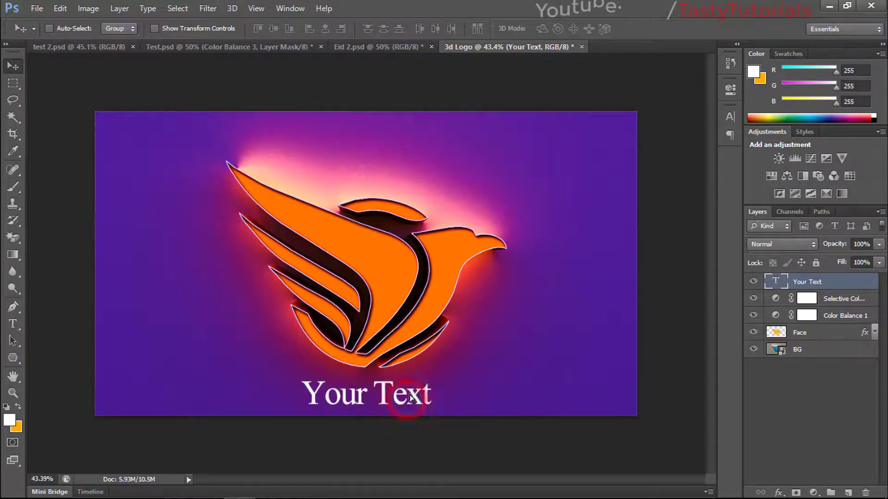
# Set the text layer's blend mode to Soft Light and deselect all layers.
pyautogui.click(796, 240)
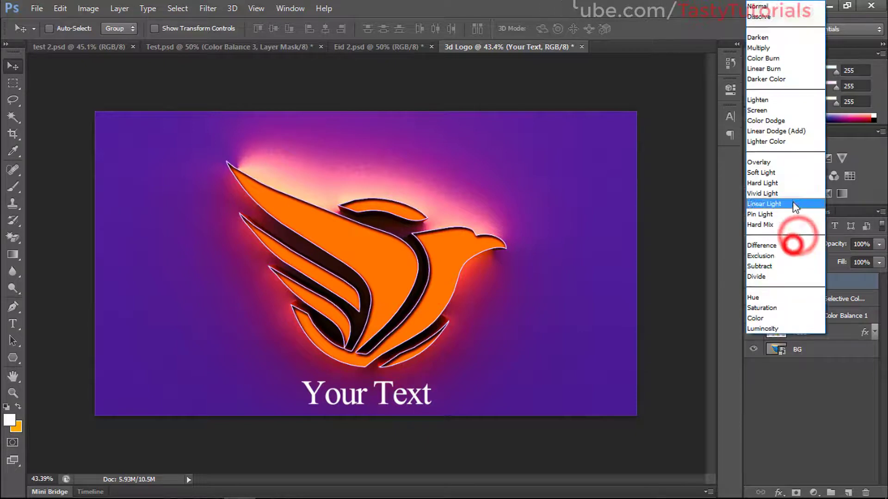
pyautogui.click(770, 174)
pyautogui.click(799, 410)
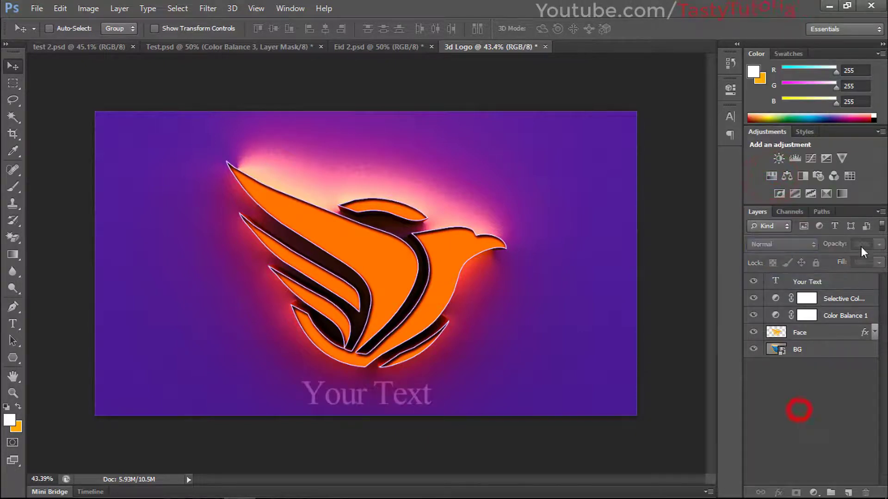
pyautogui.click(387, 239)
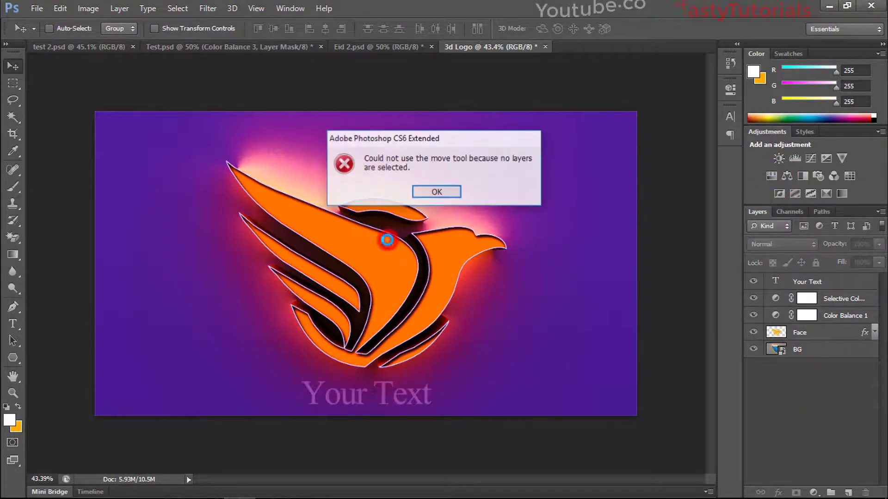
pyautogui.click(428, 194)
# Review the Eid 2.psd and Test.psd example designs, and inspect the finished 3D logo up close and as a whole.
pyautogui.click(371, 45)
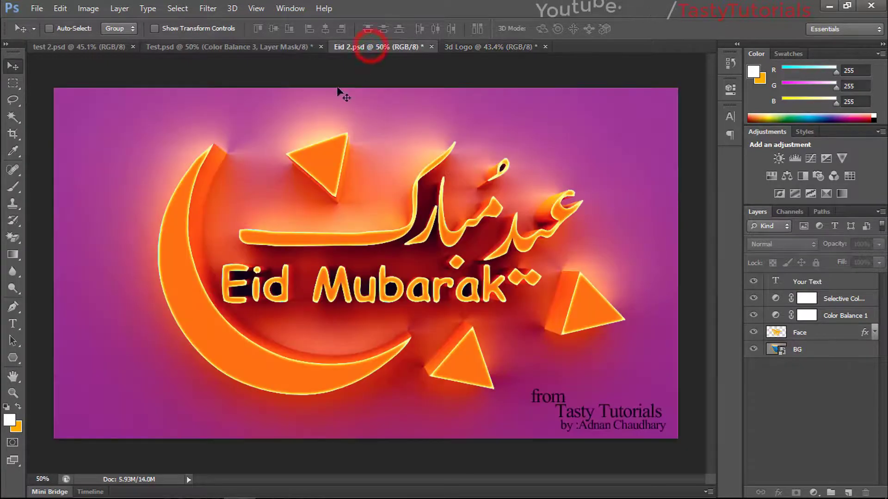
pyautogui.click(244, 45)
pyautogui.click(108, 48)
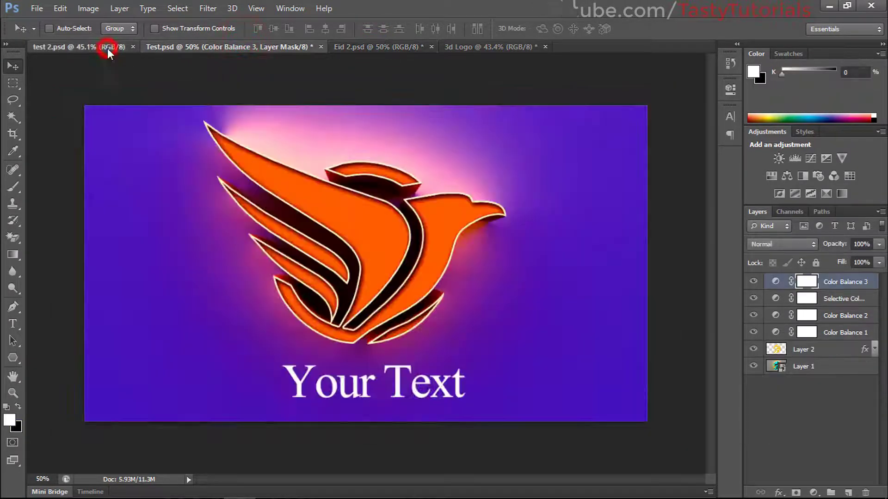
pyautogui.click(495, 47)
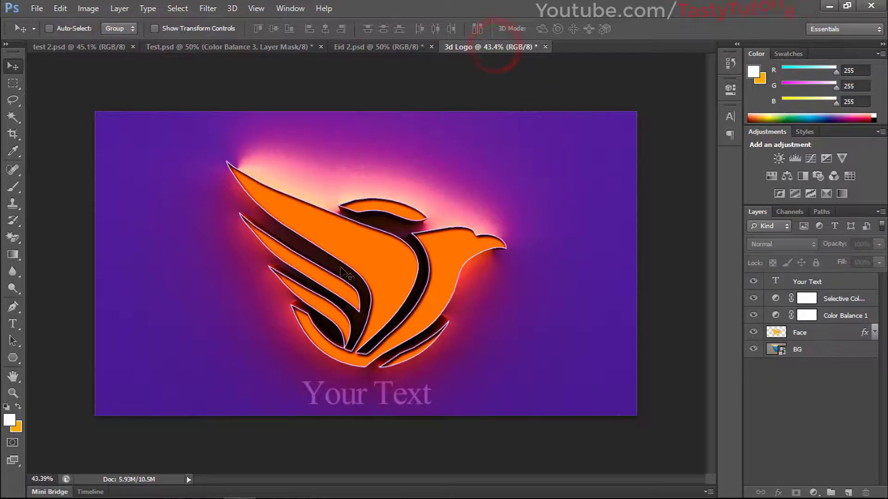
pyautogui.scroll(2, 345, 274)
pyautogui.scroll(1, 345, 274)
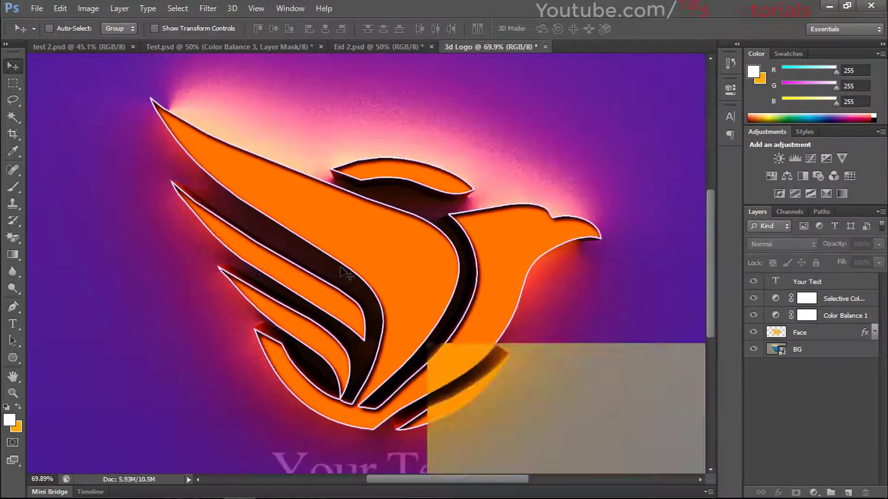
pyautogui.scroll(-3, 345, 274)
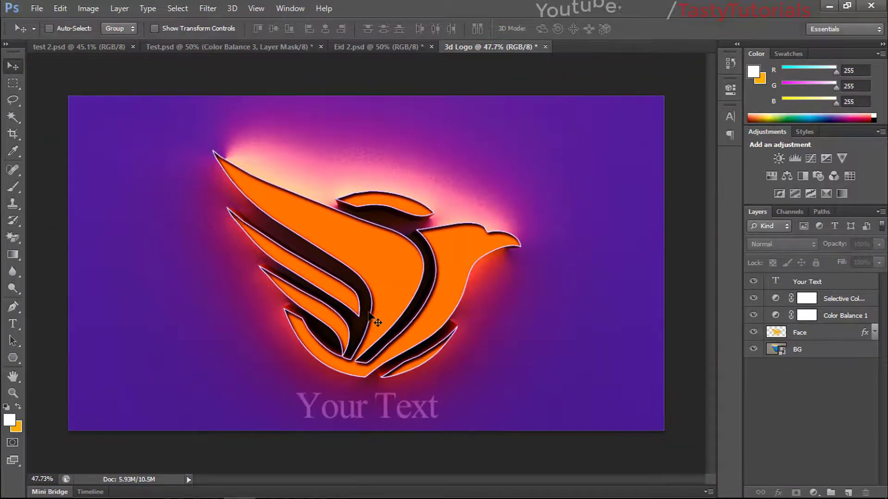